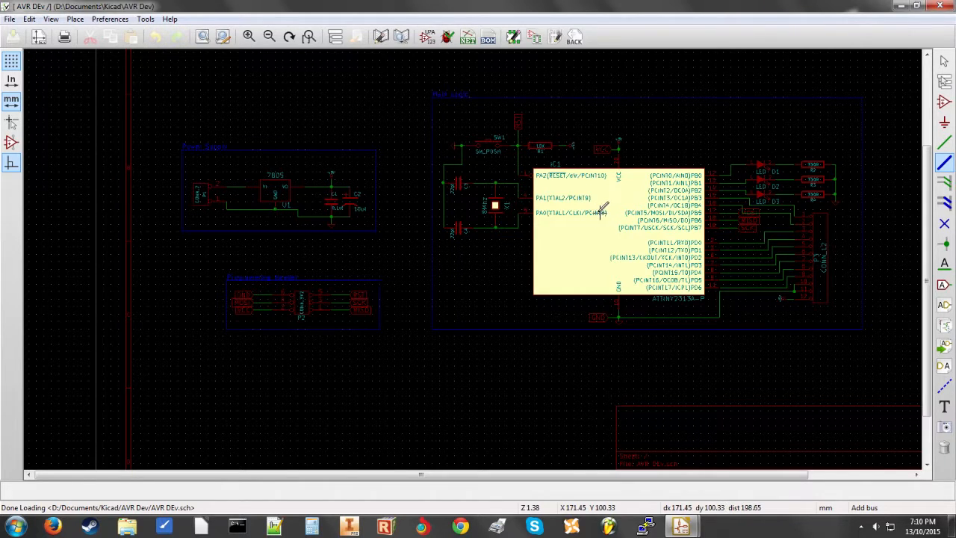
Step: Look over the complete schematic, including its power supply, programming header and main logic sections
middle_click_drag(738, 121, 682, 214)
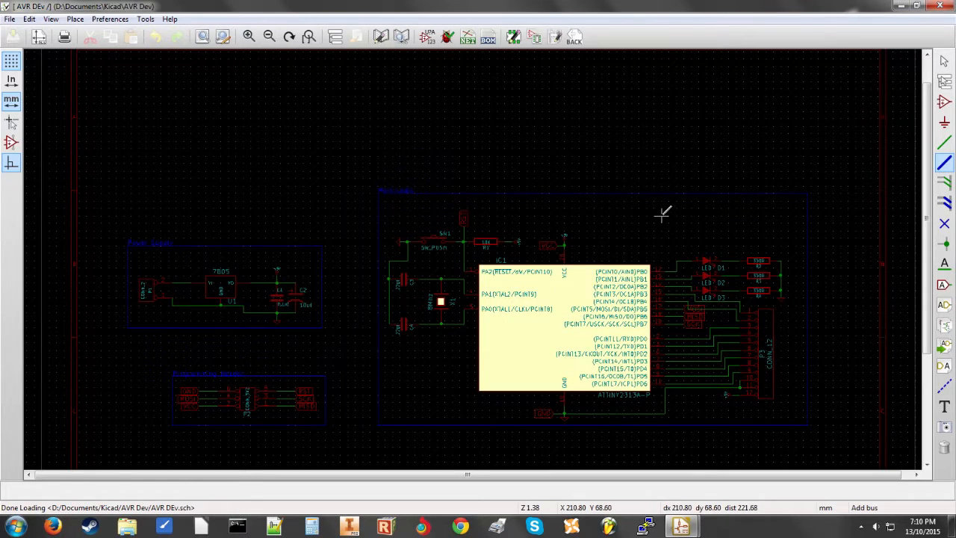
middle_click_drag(606, 241, 661, 172)
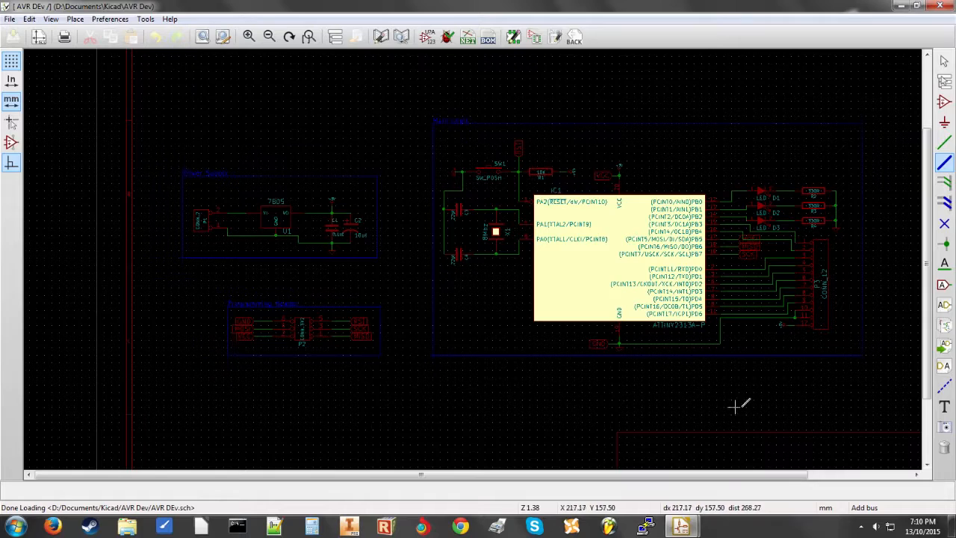
scroll(771, 249, "up", 1)
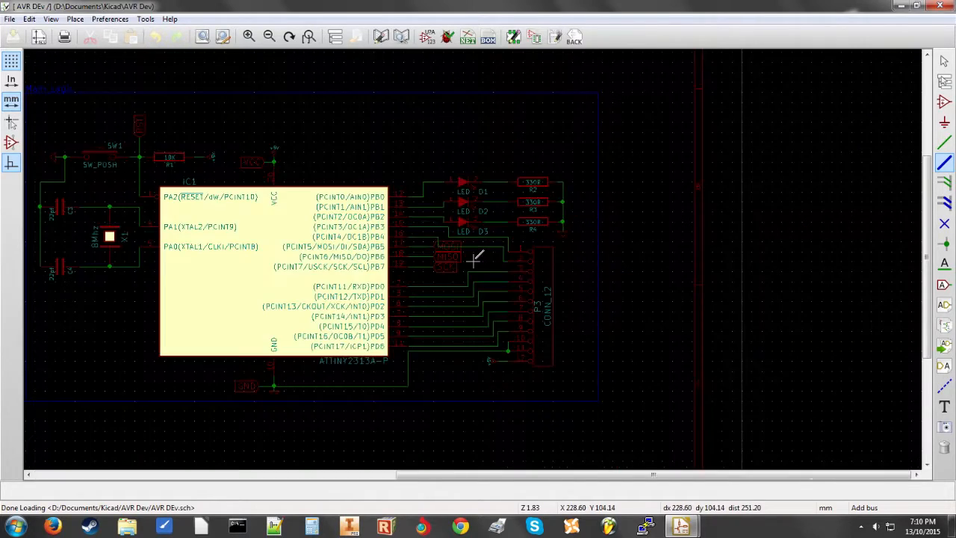
scroll(86, 310, "down", 2)
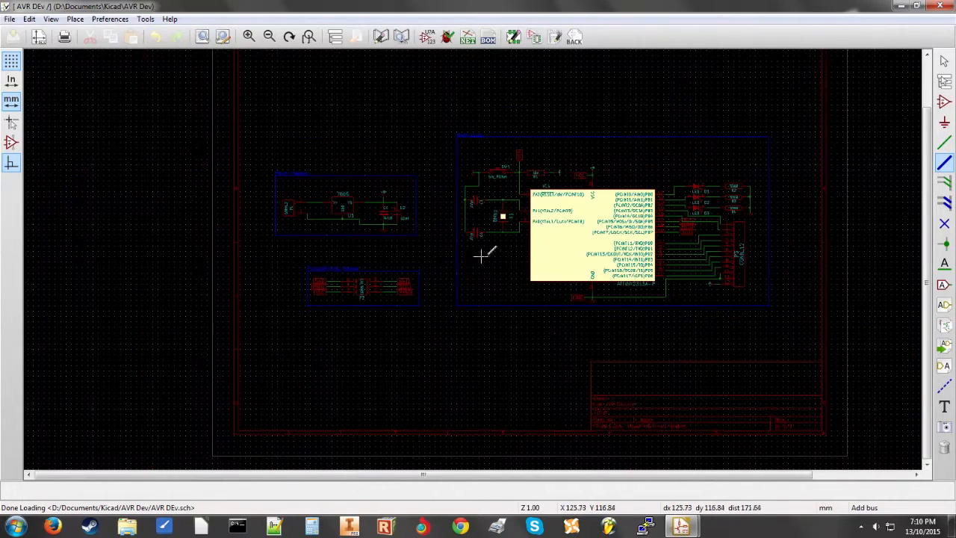
scroll(532, 233, "up", 2)
scroll(442, 248, "down", 1)
middle_click_drag(562, 157, 531, 205)
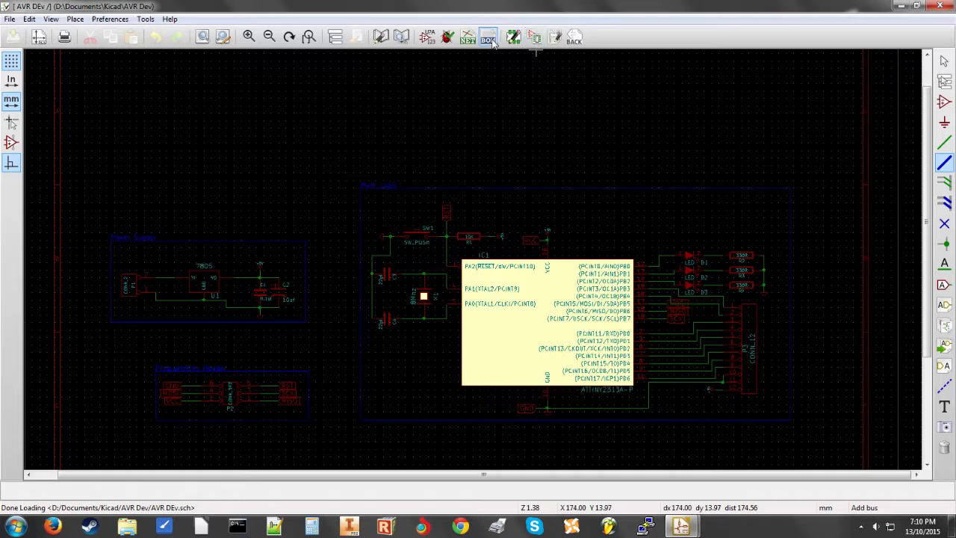
Step: Generate the Pcbnew netlist in default format and save it as AVR DEv.net in the AVR Dev folder
left_click(468, 39)
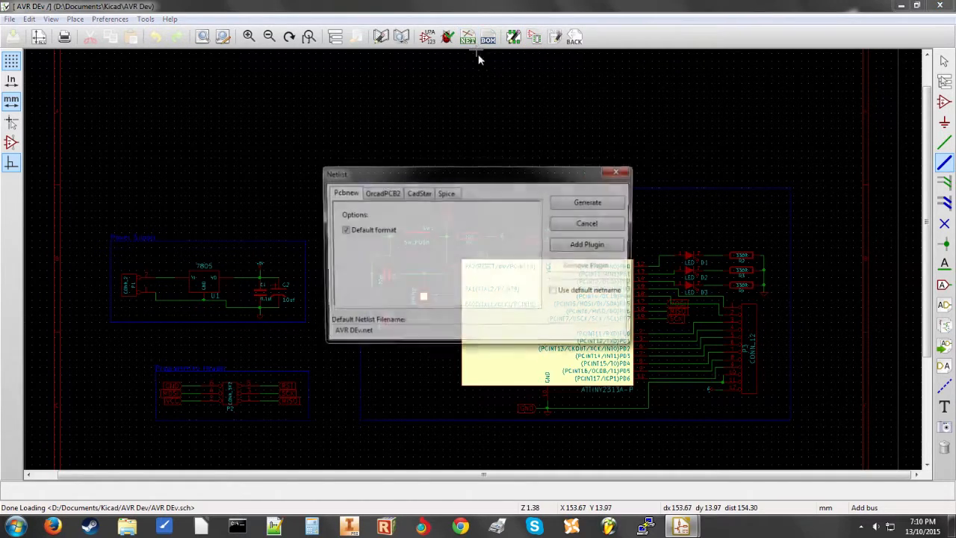
left_click(590, 202)
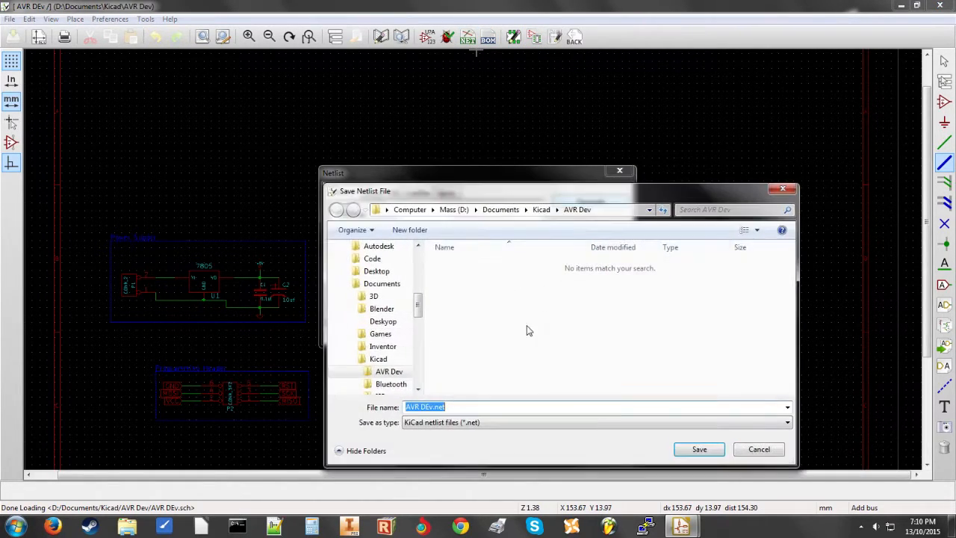
left_click(700, 449)
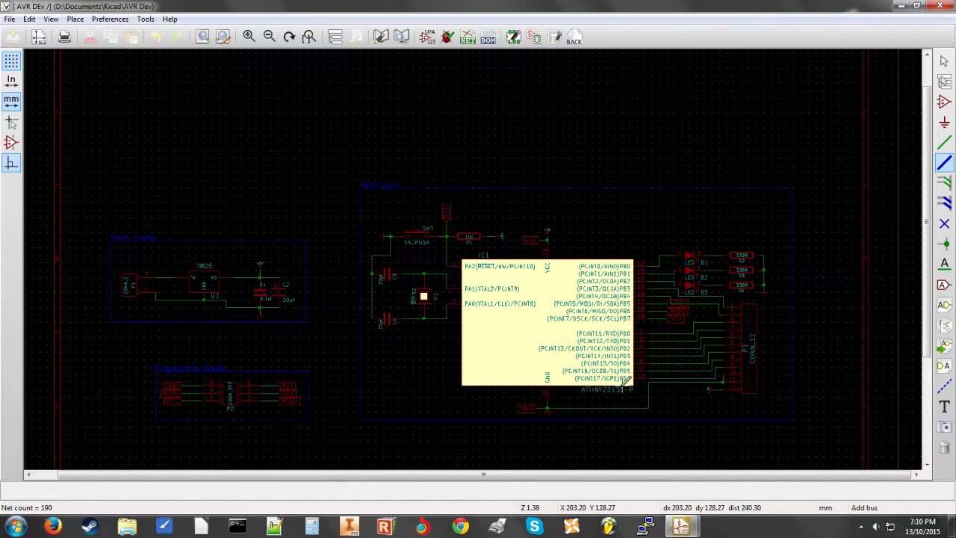
Step: Open the footprint assignment tool, run automatic footprint association and delete all footprint associations
scroll(525, 78, "down", 1)
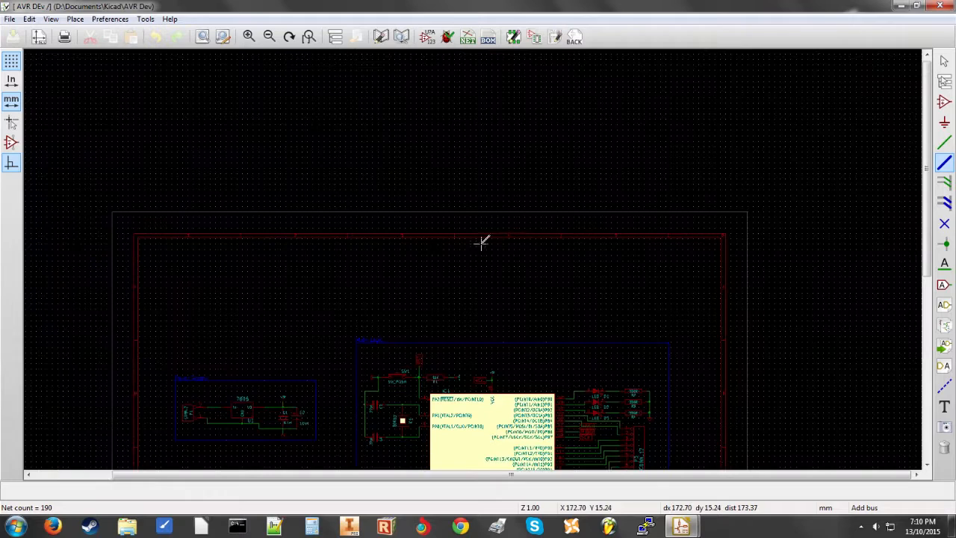
scroll(481, 242, "up", 1)
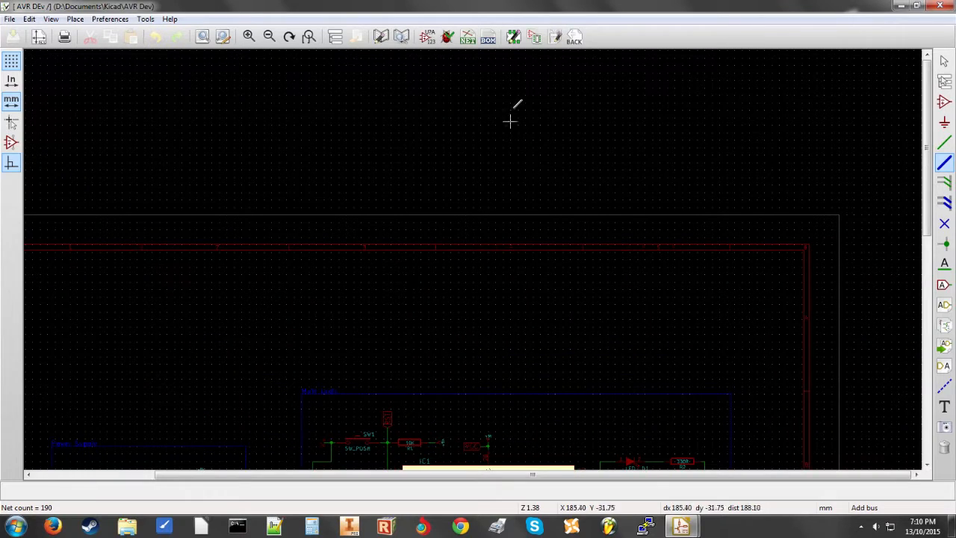
left_click(534, 39)
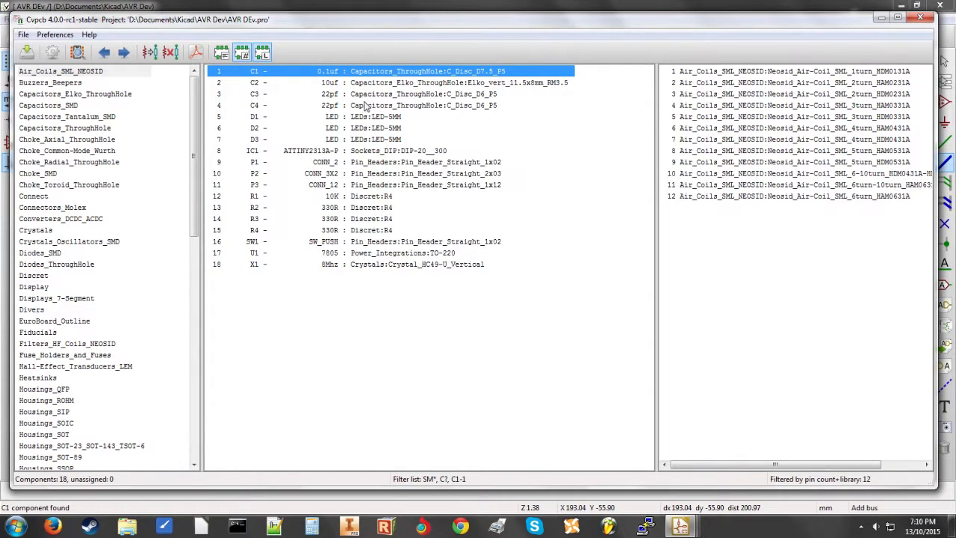
left_click(152, 54)
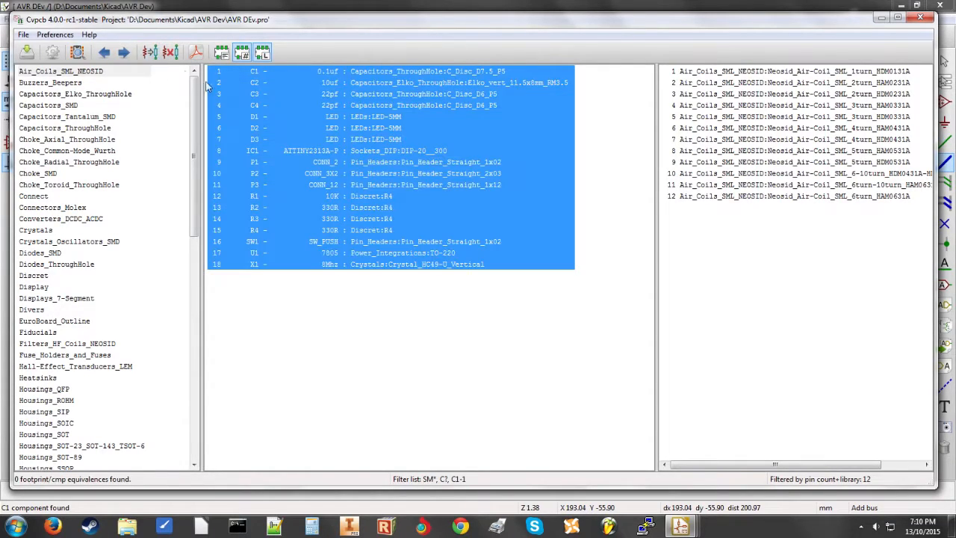
left_click(172, 55)
left_click(457, 278)
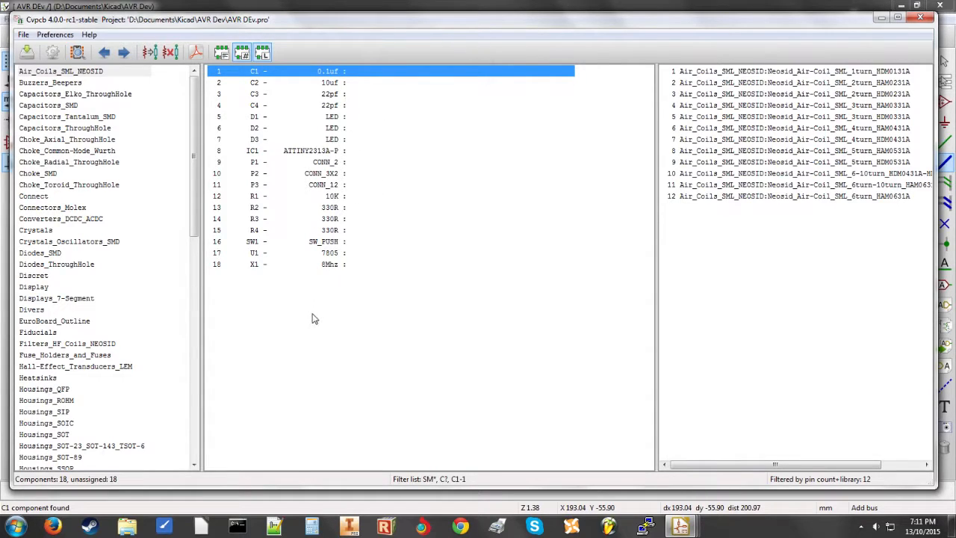
Step: Turn off library filtering and assign the Sockets_DIP:DIP-20__300 footprint to IC1, the ATTINY2313A-P
left_click(334, 153)
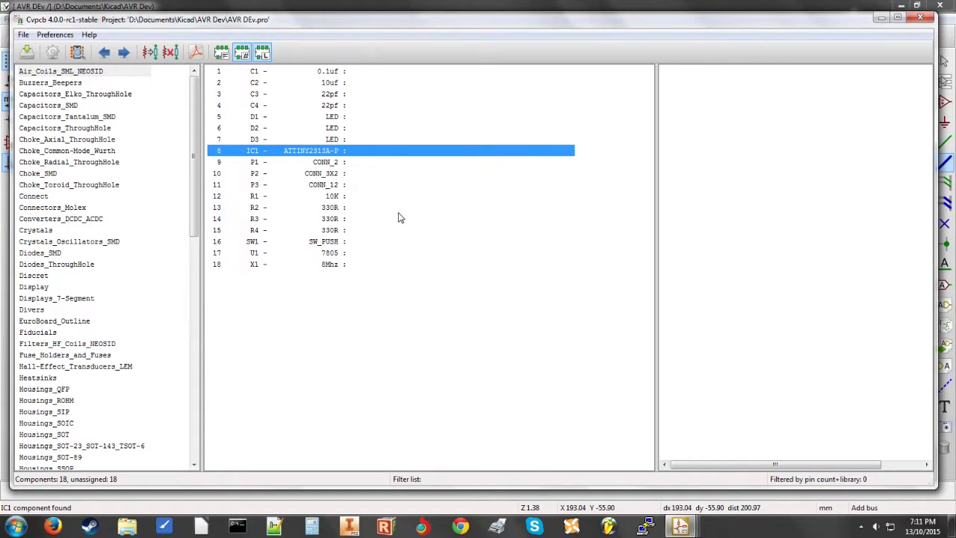
left_click(262, 51)
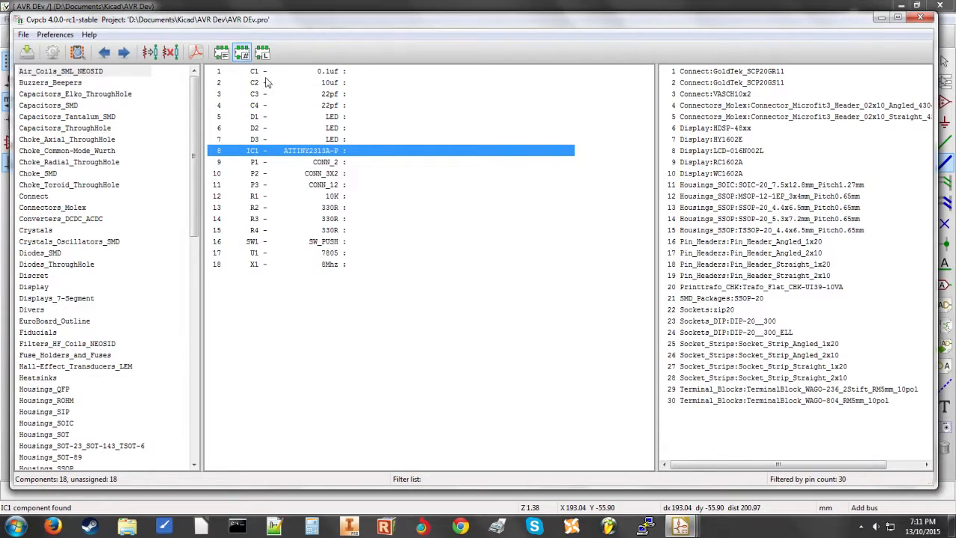
double_click(757, 323)
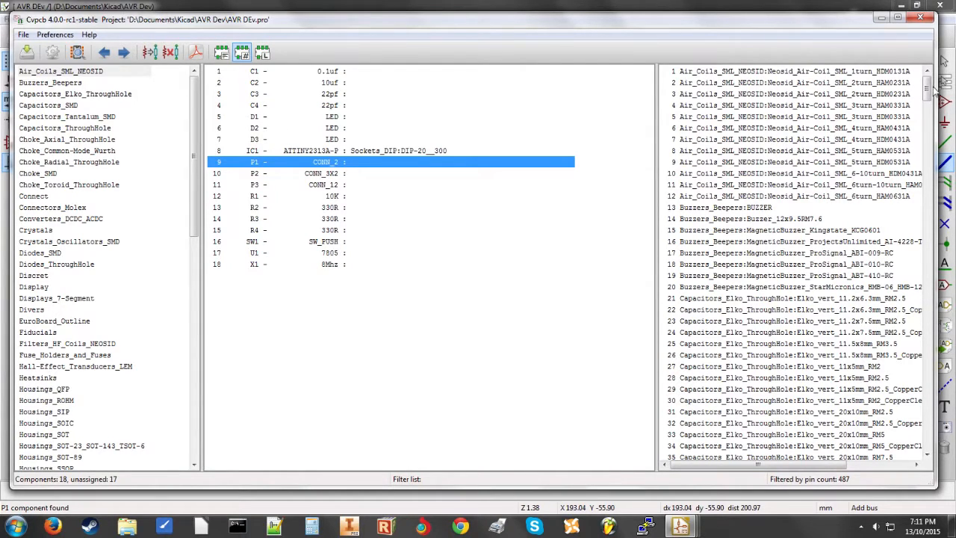
Step: Filter by the Pin_Headers library and assign straight headers to the connectors: 1x02 for P1, 2x03 for P2 and 1x12 for P3
mouse_move(929, 93)
left_mouse_down()
mouse_move(937, 440)
mouse_move(930, 86)
left_mouse_up()
left_click_drag(198, 129, 189, 357)
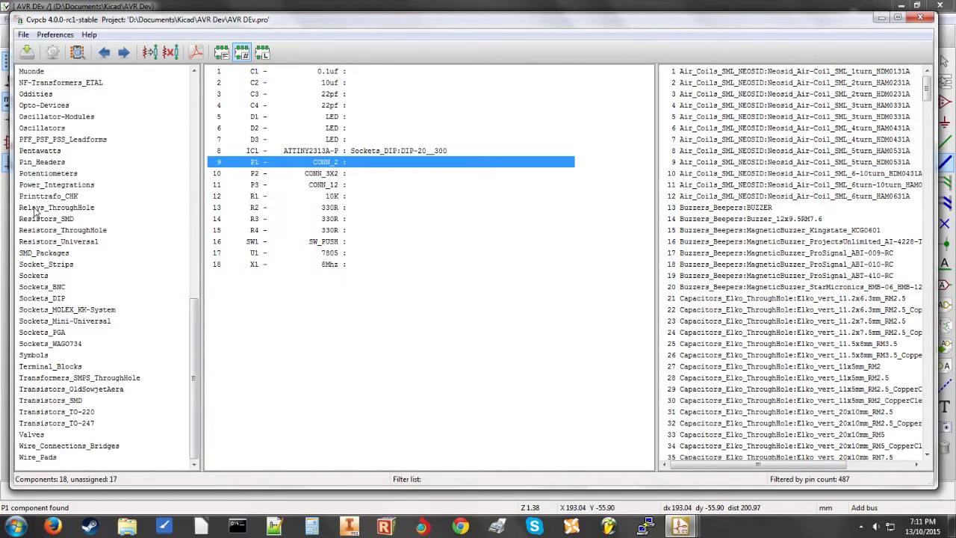
left_click(43, 162)
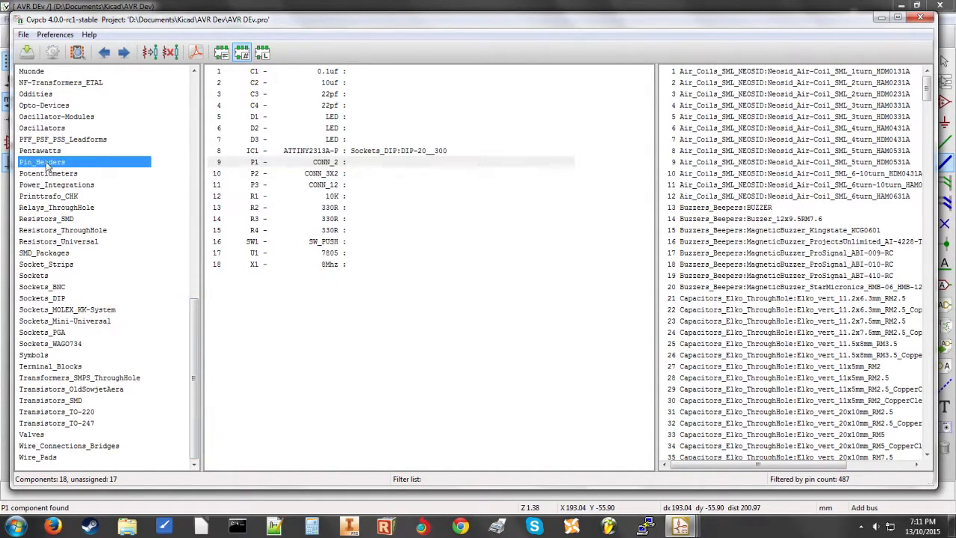
left_click(263, 53)
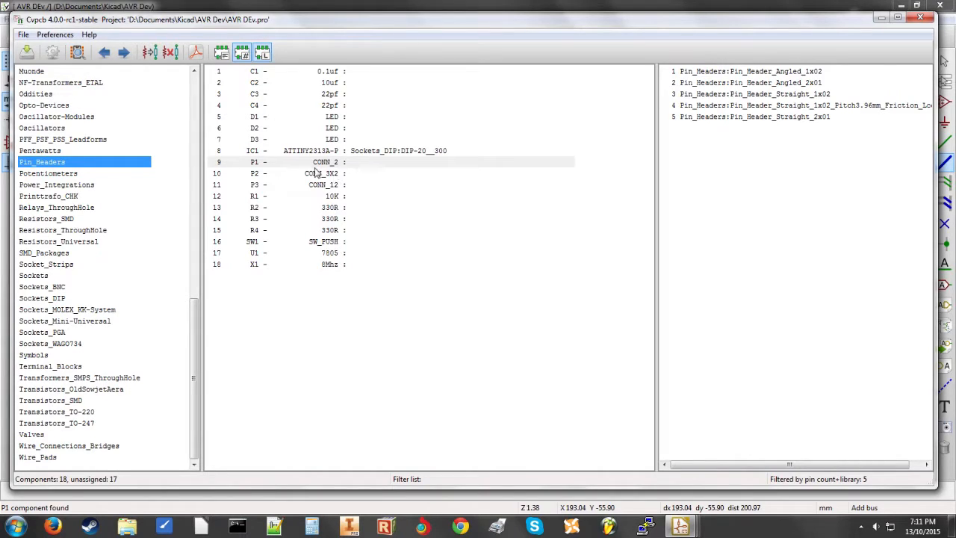
double_click(818, 95)
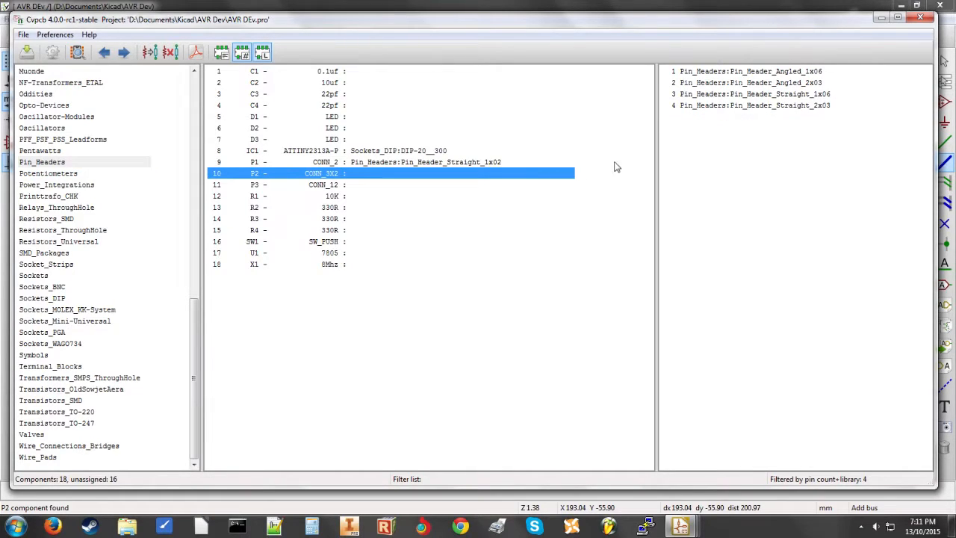
double_click(799, 105)
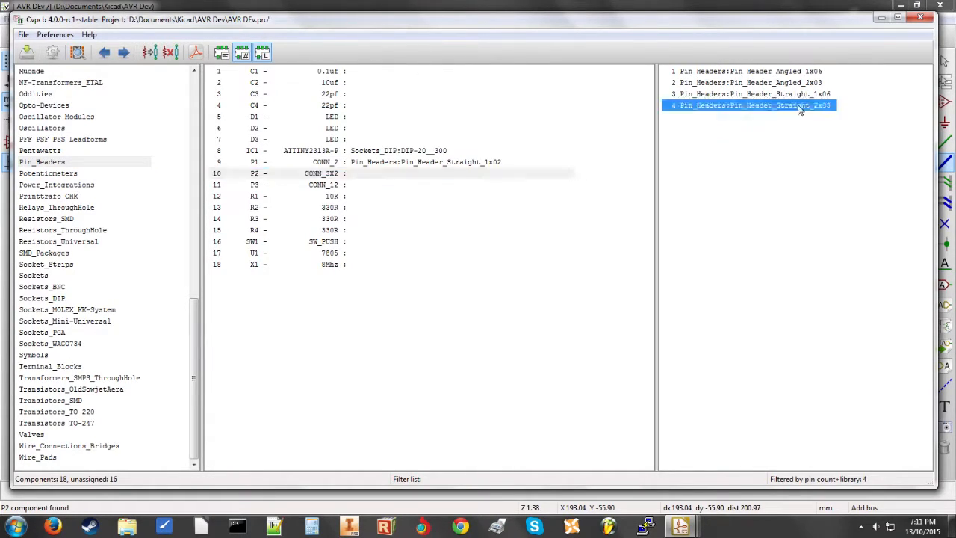
double_click(811, 95)
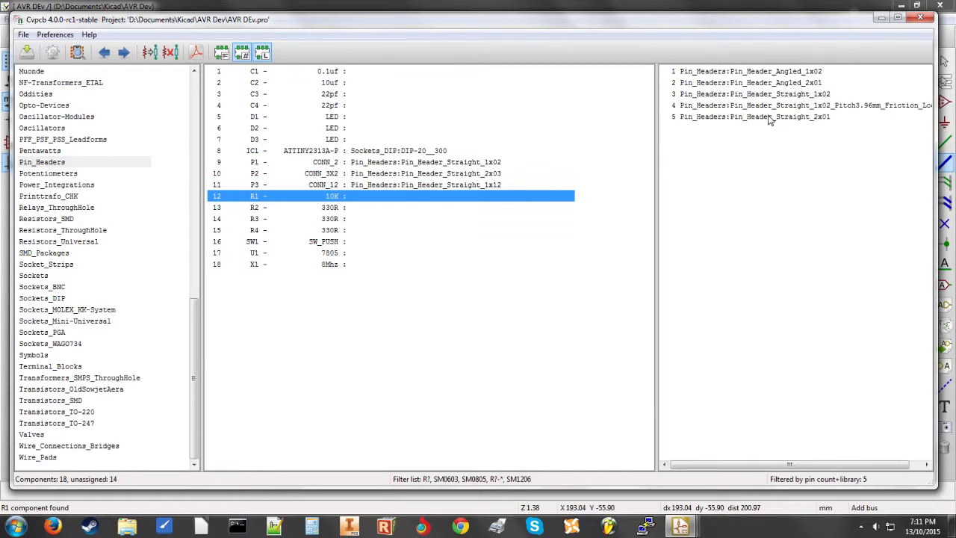
Step: Filter footprints by keyword instead of library and assign LEDs:LED-5MM to D1, D2 and D3
left_click(368, 231)
left_click(390, 208)
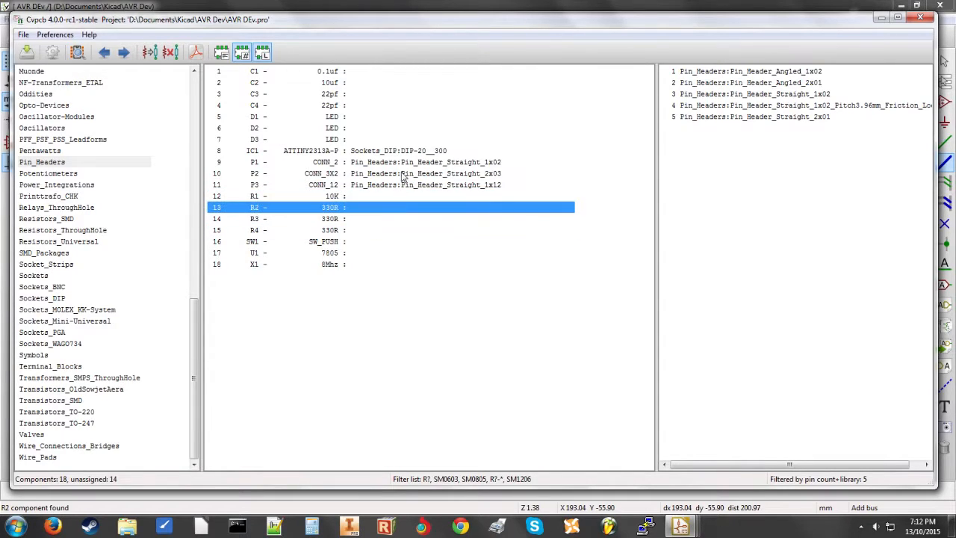
left_click(379, 117)
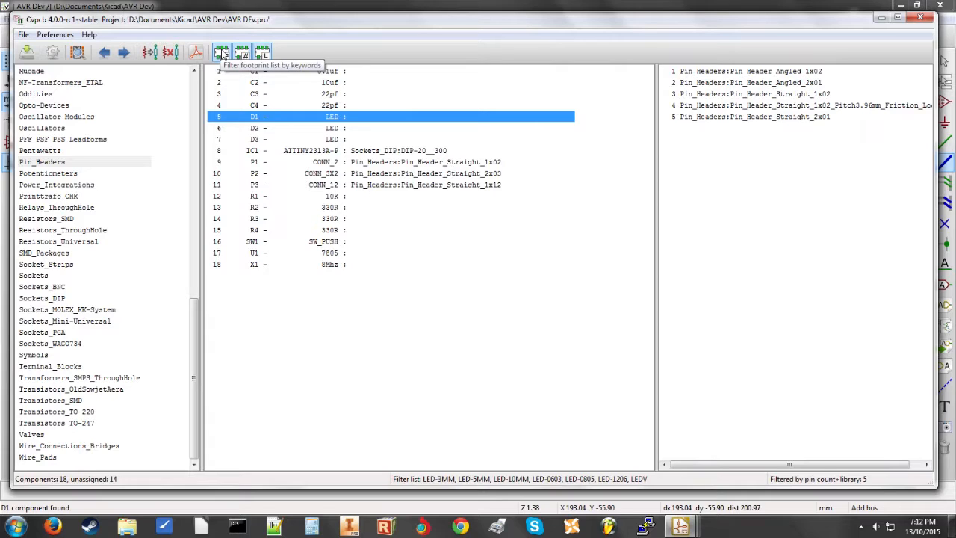
left_click(261, 52)
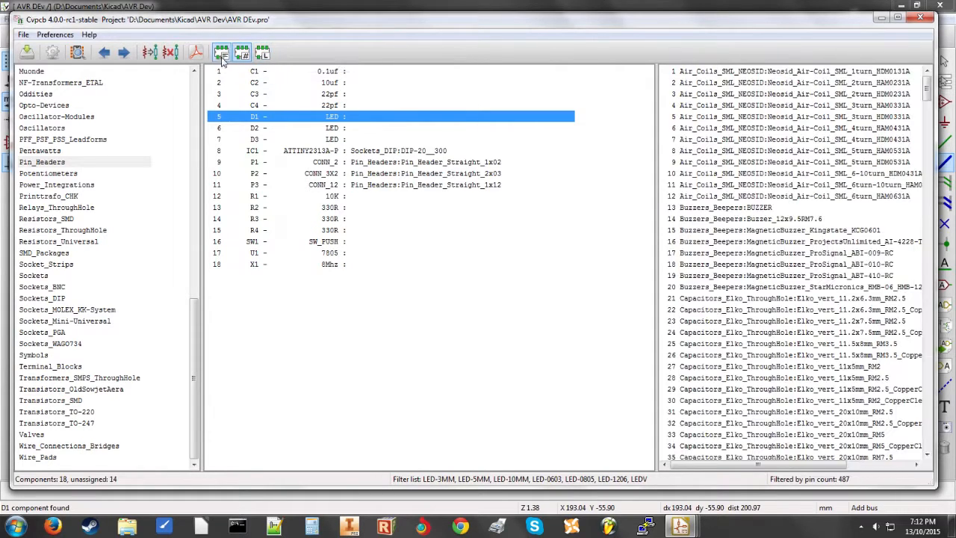
left_click(222, 52)
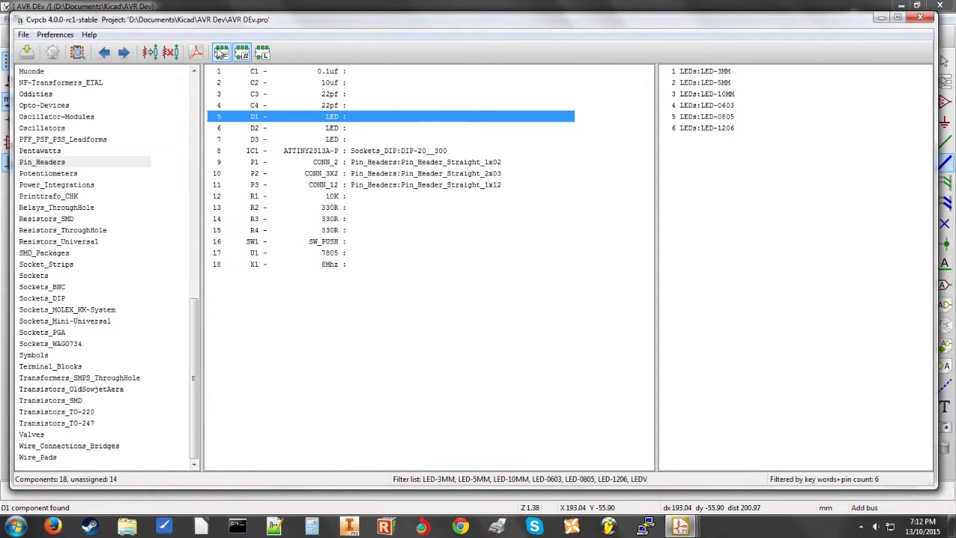
double_click(720, 83)
double_click(720, 84)
left_click(720, 84)
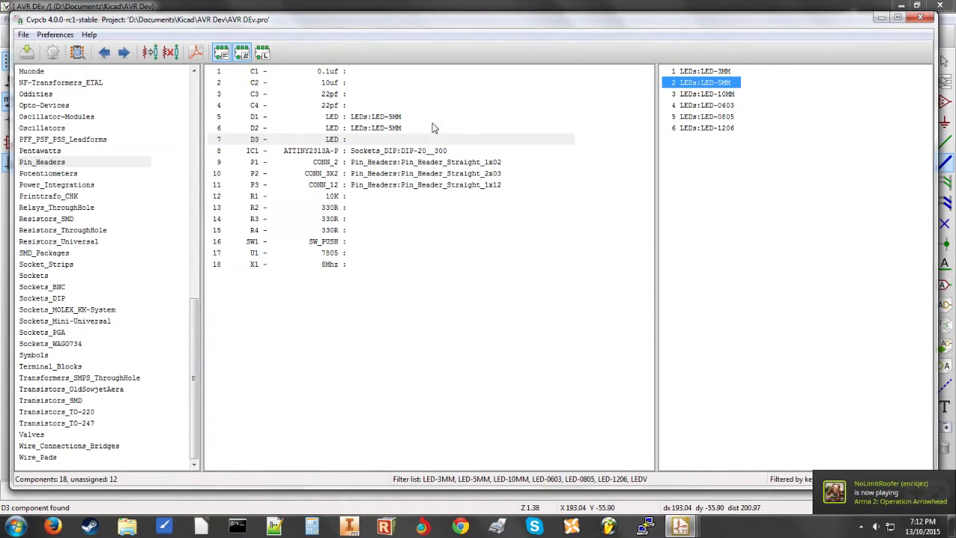
double_click(731, 83)
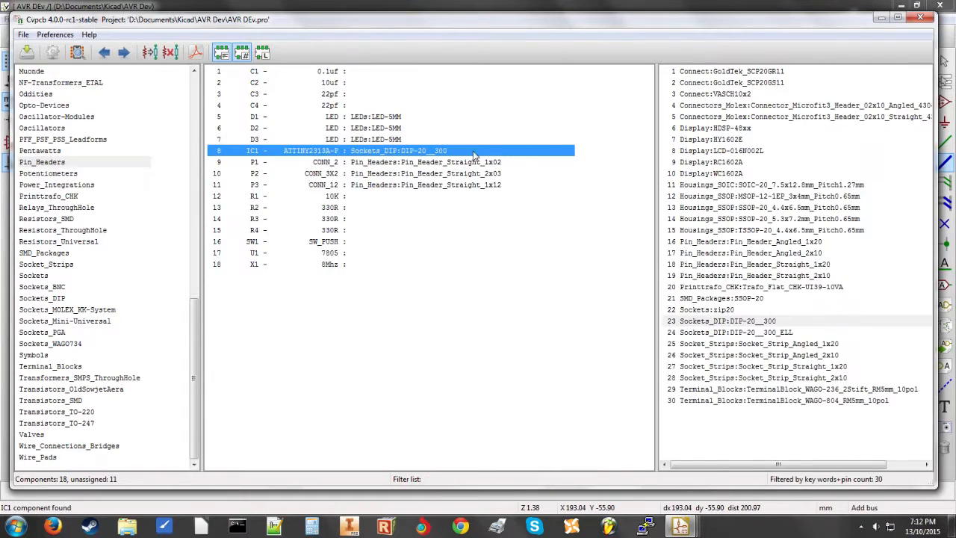
Step: Review the keyword-filtered footprints offered for capacitors C1 to C4, resistors R1 to R4 and the 7805 regulator U1
left_click(364, 73)
left_click(376, 85)
left_click(374, 96)
left_click(371, 106)
left_click(386, 83)
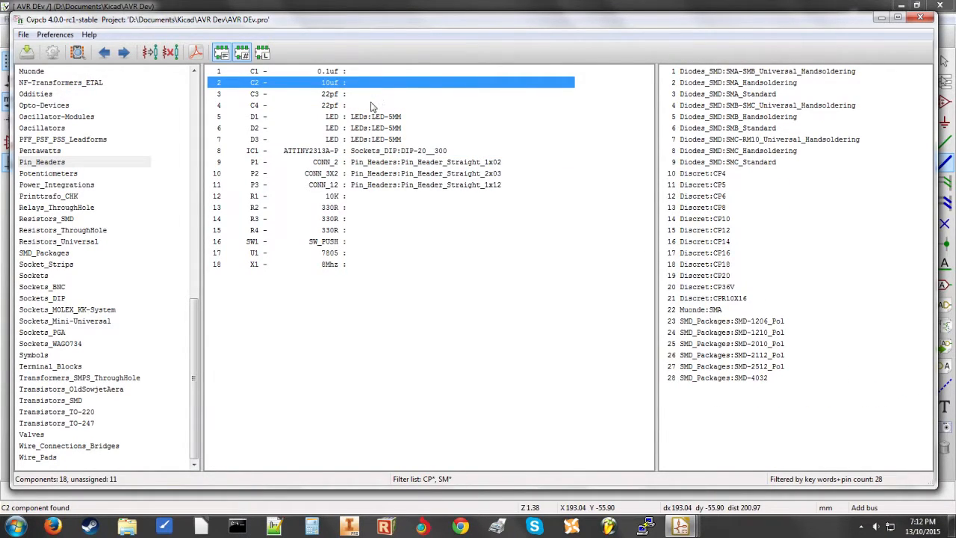
left_click(382, 196)
left_click(401, 209)
left_click(395, 219)
left_click(394, 232)
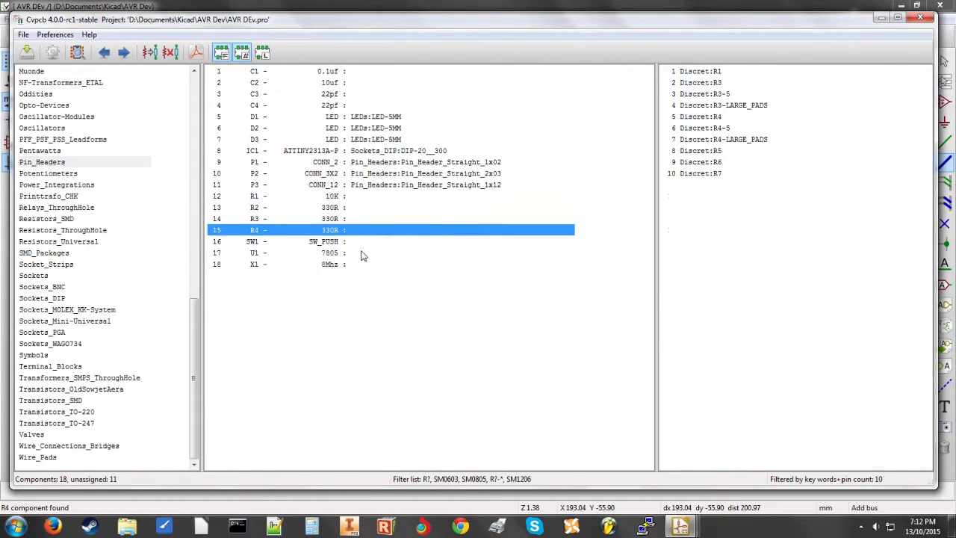
left_click(363, 254)
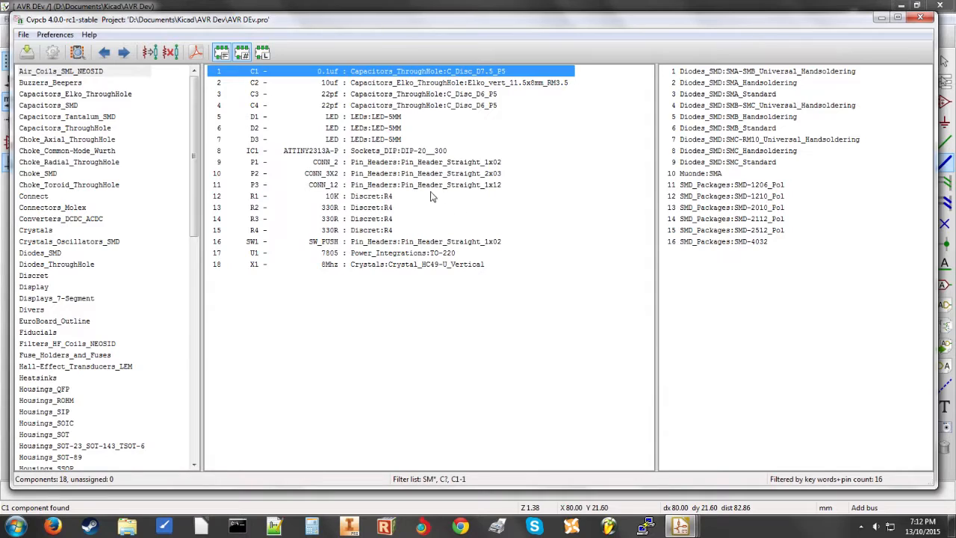
Step: Save the footprint associations to the schematic and close the footprint assignment tool
left_click(30, 57)
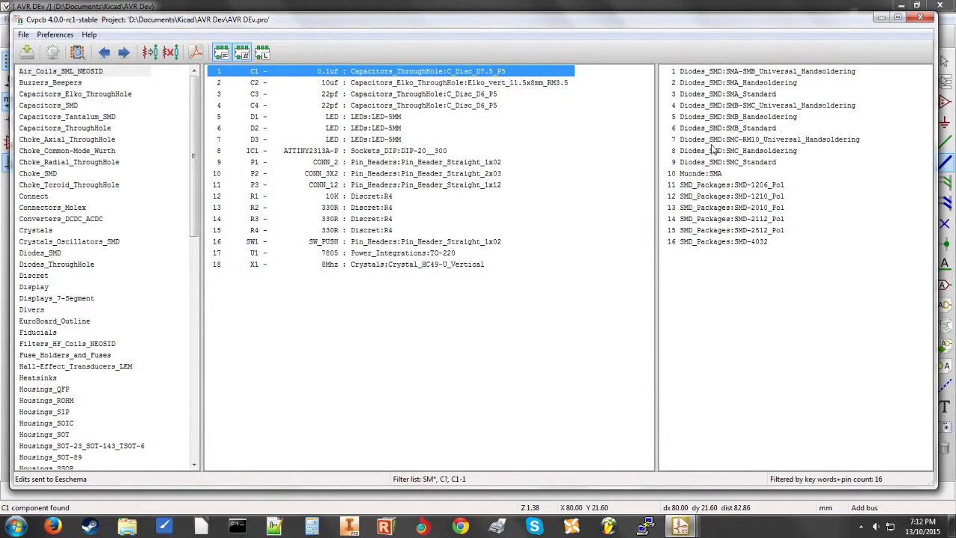
left_click(920, 18)
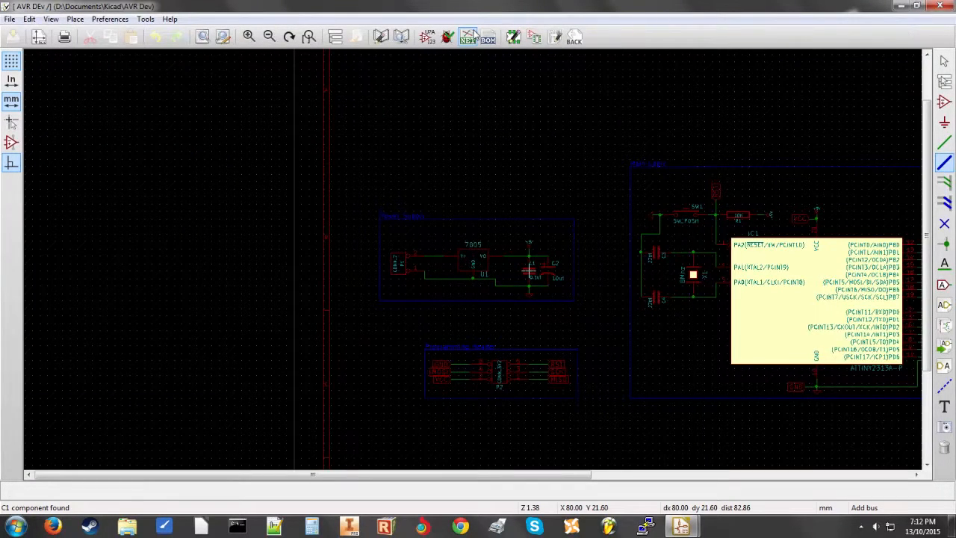
Step: Generate the Pcbnew netlist in default format and save it as AVR DEv.net in the AVR Dev folder
left_click(468, 37)
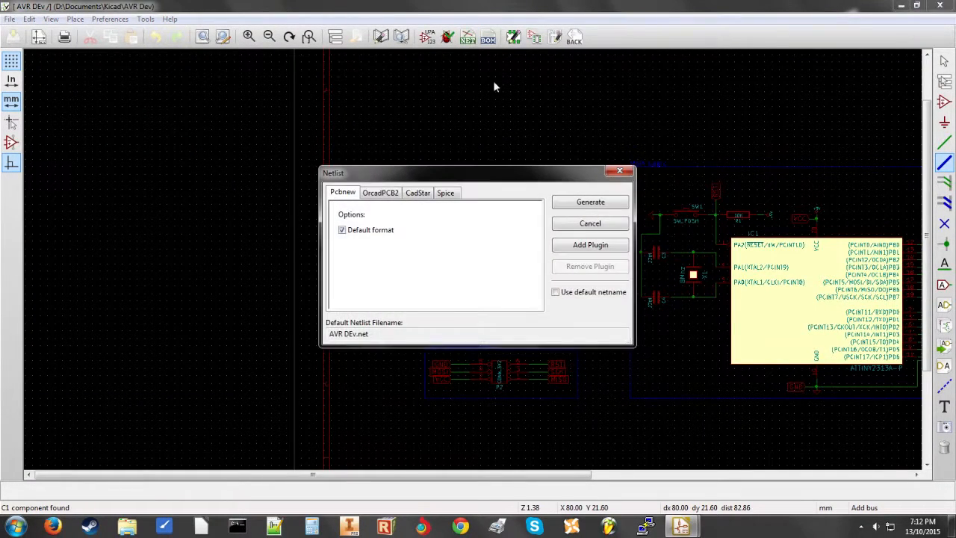
left_click(590, 203)
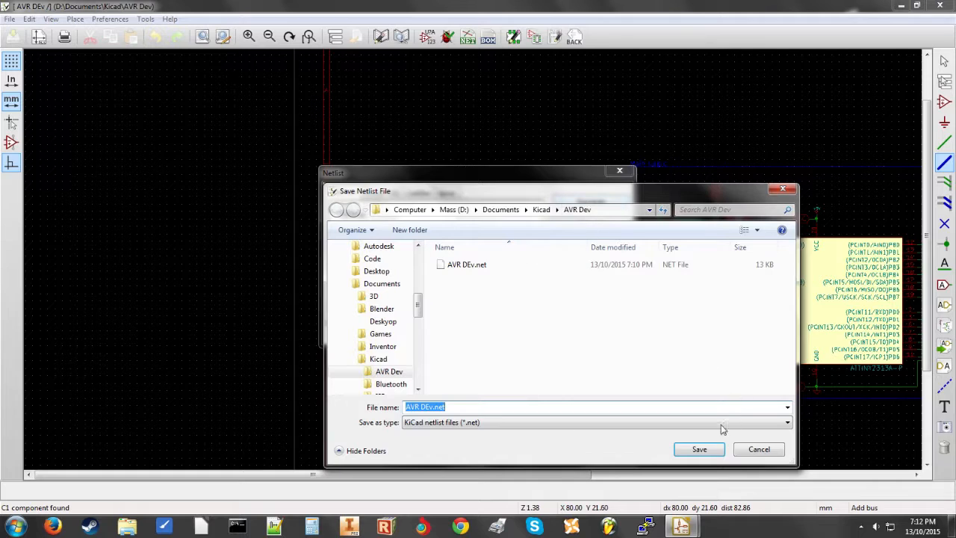
left_click(699, 450)
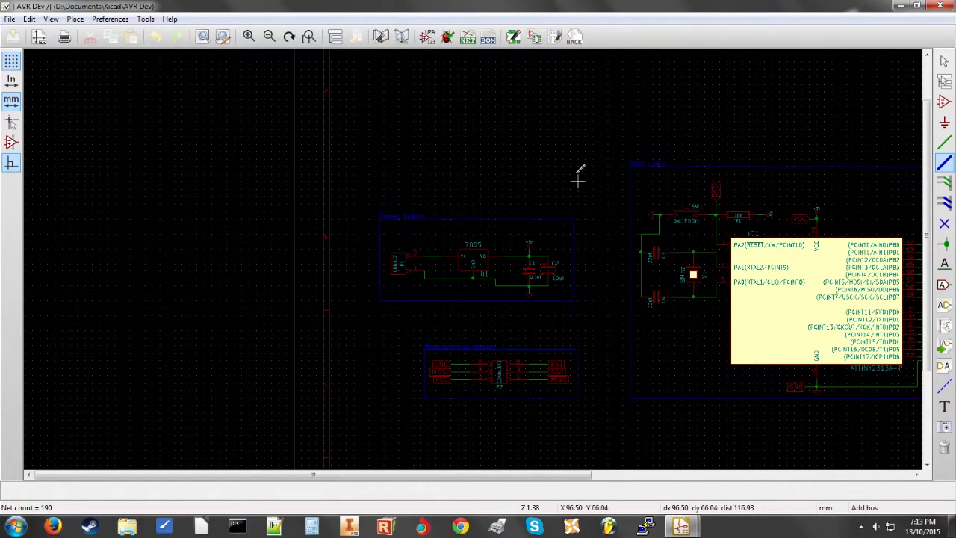
Step: Open the board layout editor, create the board AVR DEv.kicad_pcb and read the current netlist into it
left_click(553, 38)
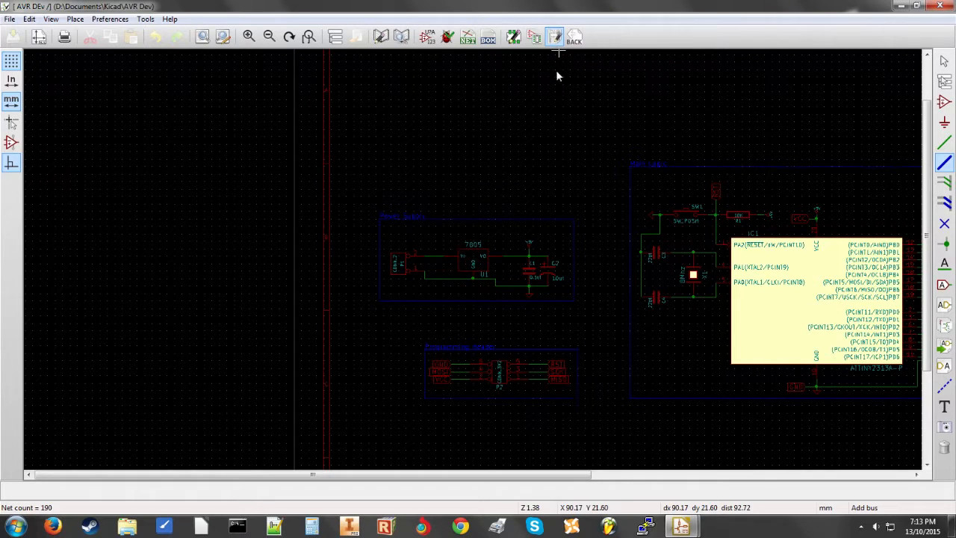
left_click_drag(505, 220, 501, 140)
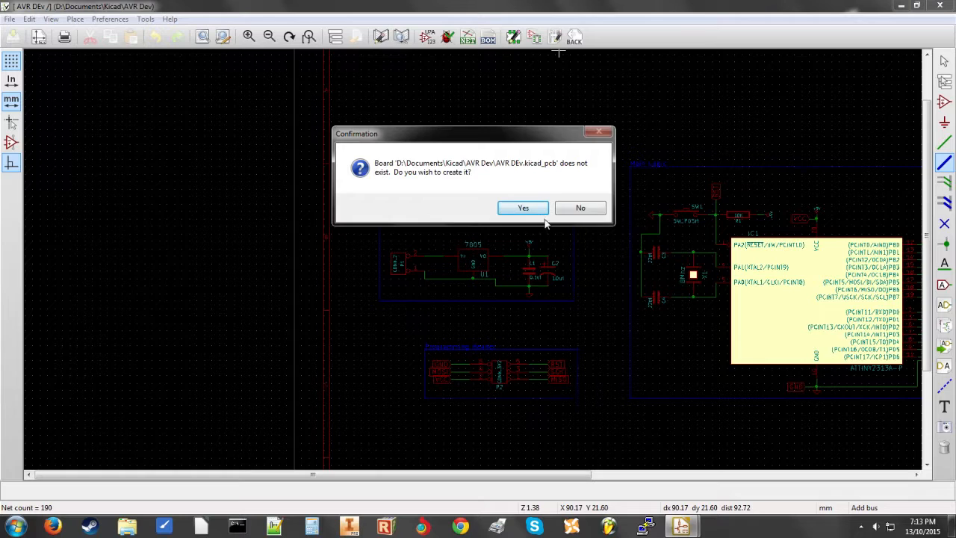
left_click(525, 209)
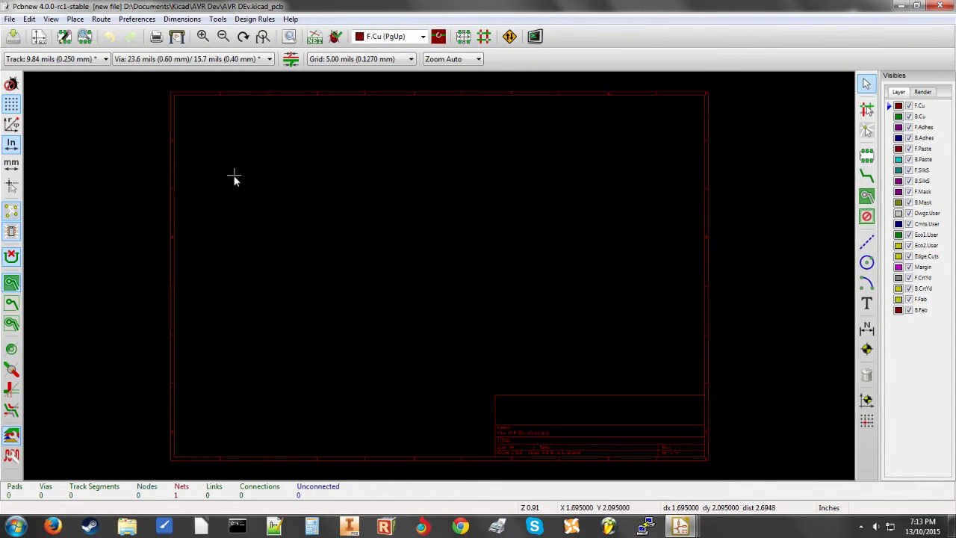
left_click(314, 39)
left_click(271, 98)
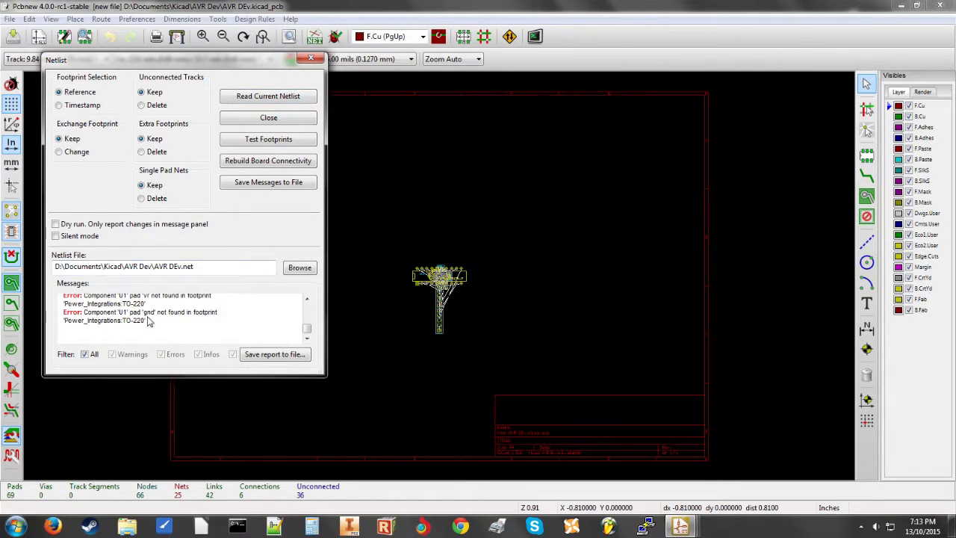
Step: Examine the netlist import messages concerning the pads of component U1
scroll(308, 334, "up", 2)
scroll(307, 334, "down", 2)
left_click(307, 300)
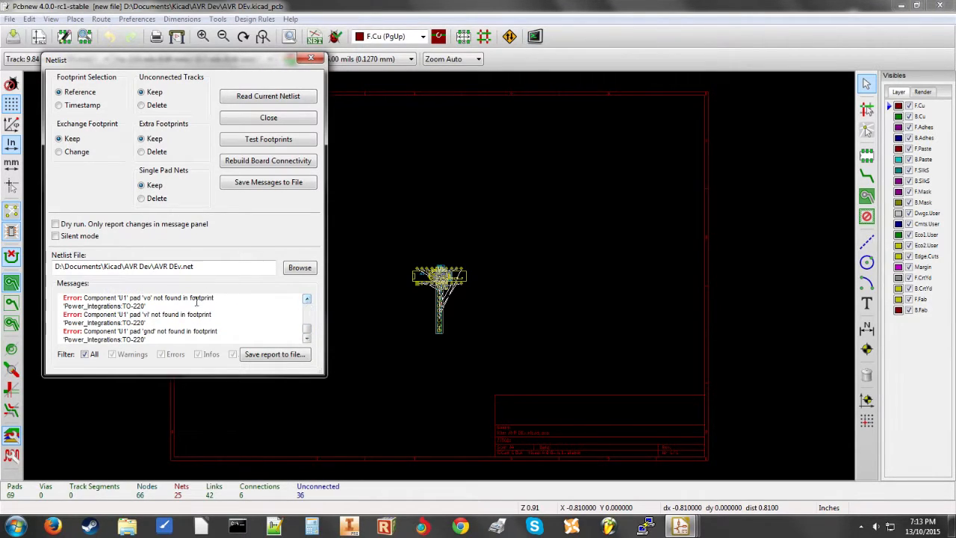
double_click(121, 298)
double_click(146, 298)
Step: Close the netlist dialog, exit the board layout without saving and return to the schematic
left_click(312, 60)
left_click(940, 6)
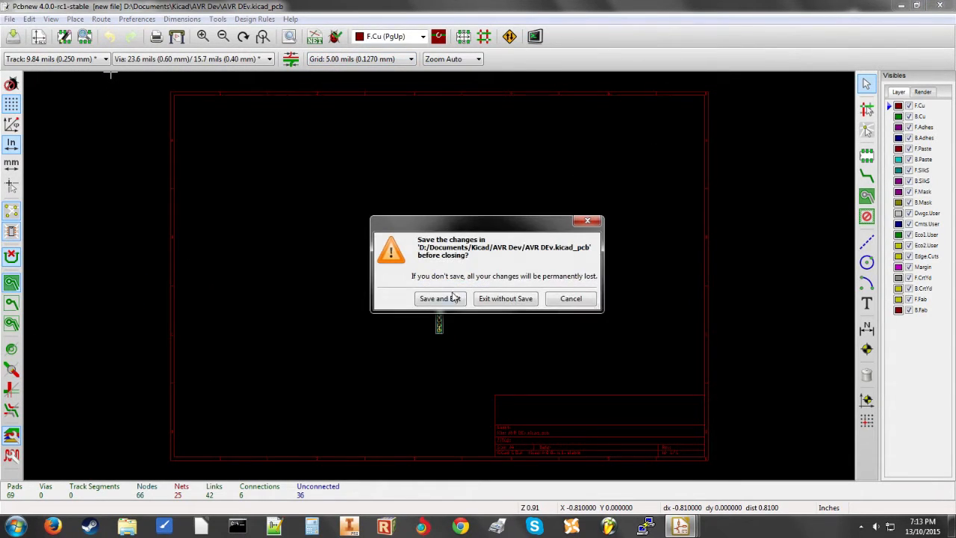
left_click(506, 299)
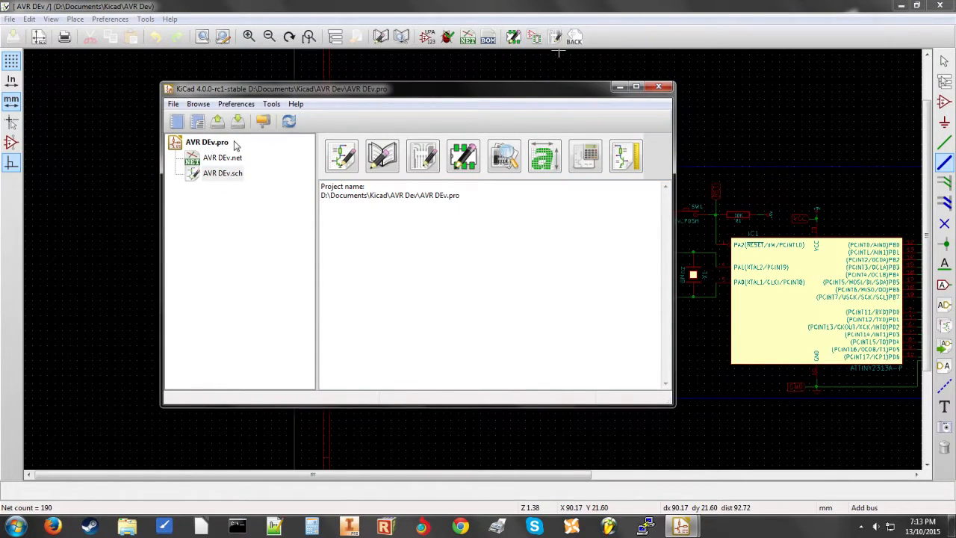
left_click(465, 21)
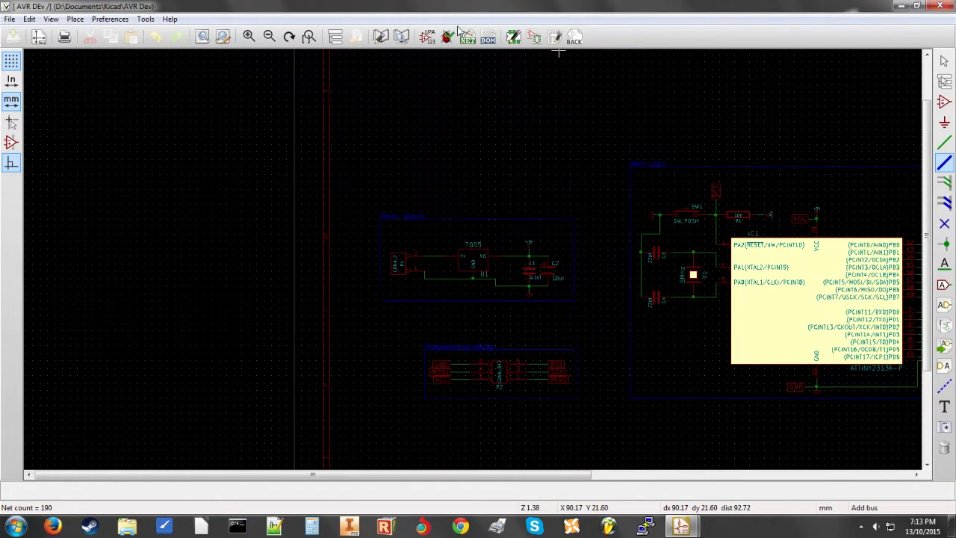
Step: Open the part library editor and load the 7805 component from the regul library
left_click(381, 37)
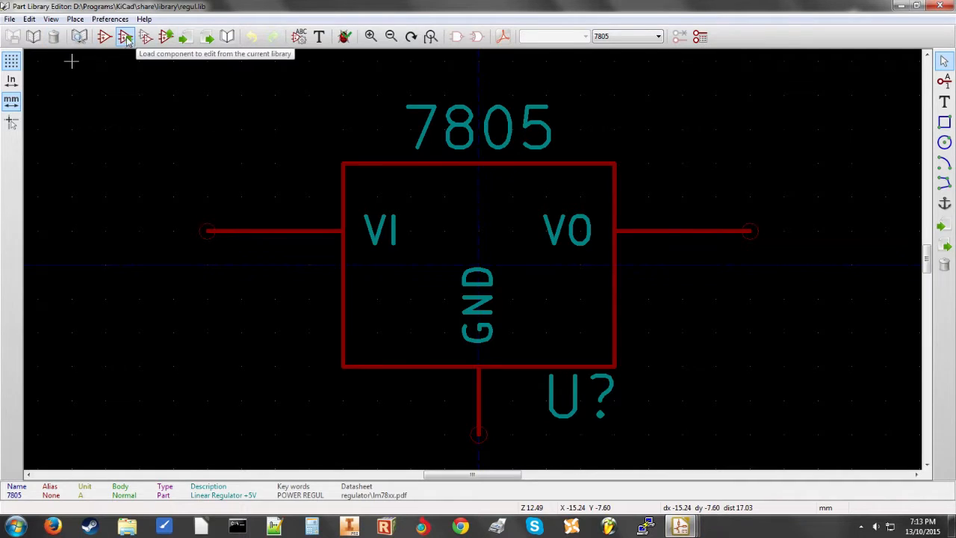
left_click(34, 36)
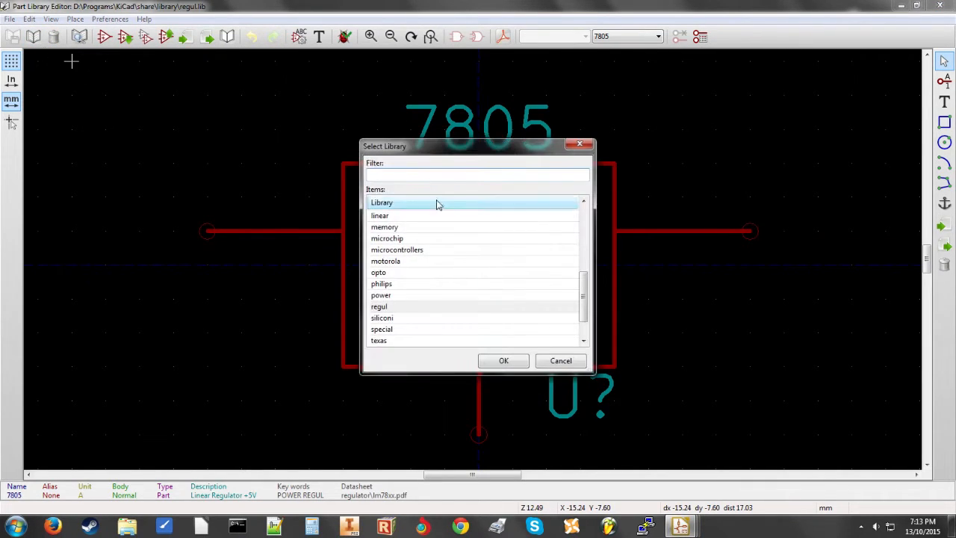
mouse_move(495, 152)
left_mouse_down()
mouse_move(401, 129)
mouse_move(478, 156)
mouse_move(486, 149)
left_mouse_up()
double_click(396, 311)
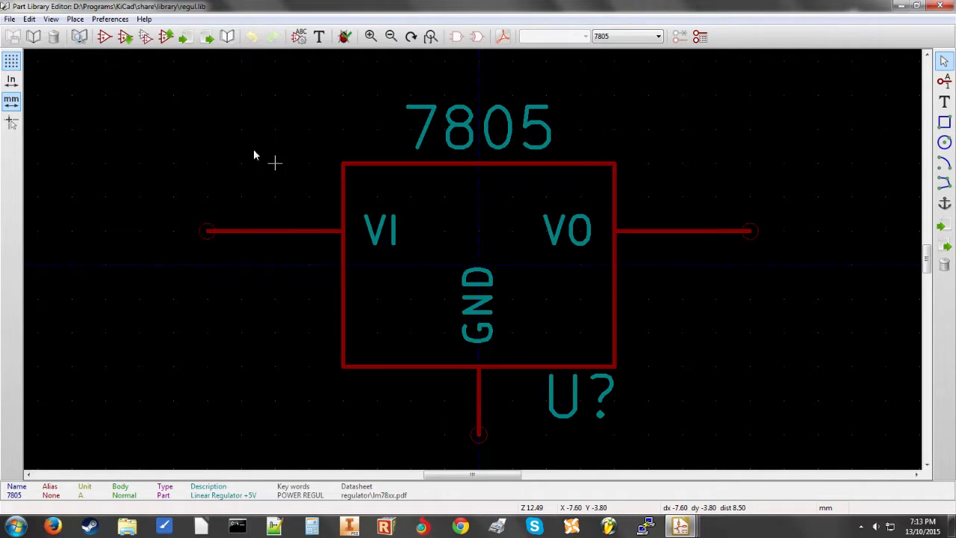
left_click(126, 36)
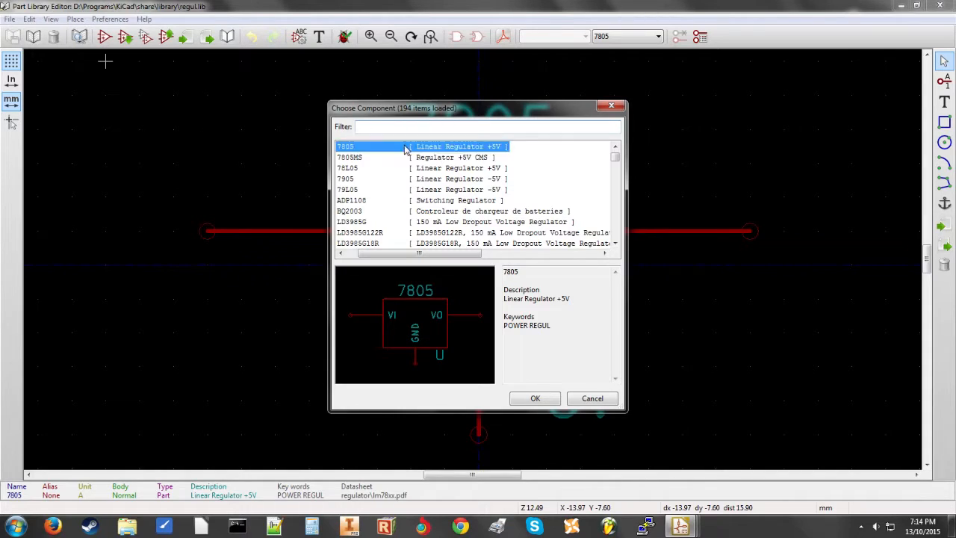
double_click(406, 147)
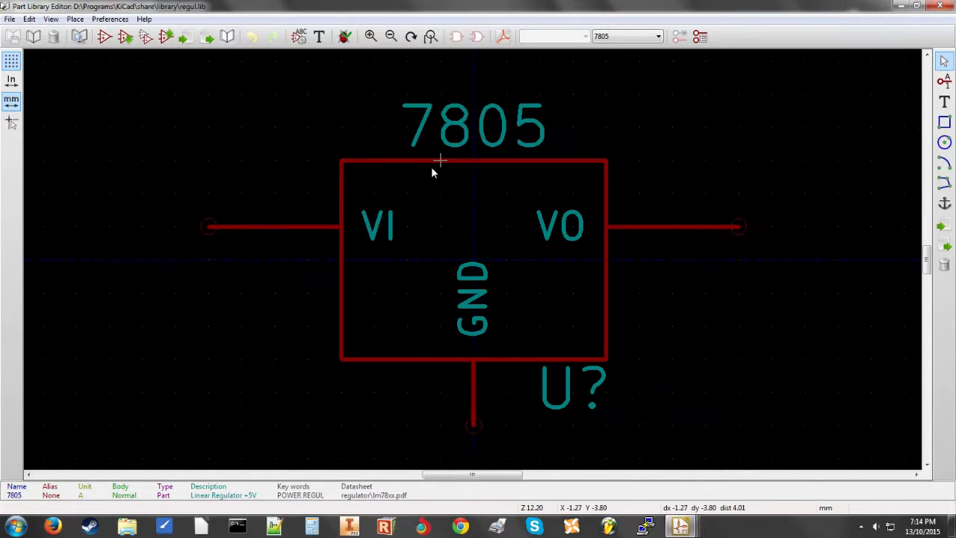
Step: Renumber the 7805's pins: VI as 1, GND as 2 and VO as 3
double_click(383, 229)
left_click(402, 193)
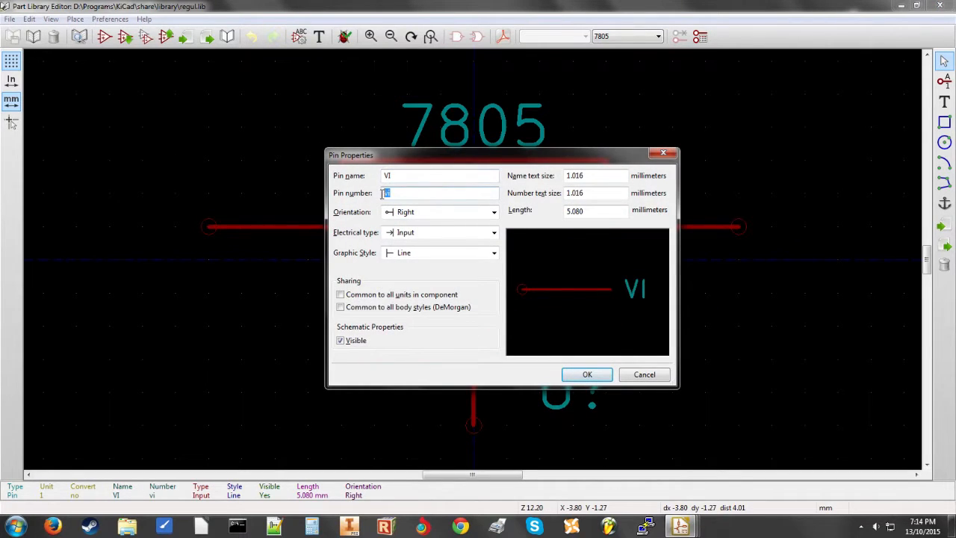
type("1")
key("Return")
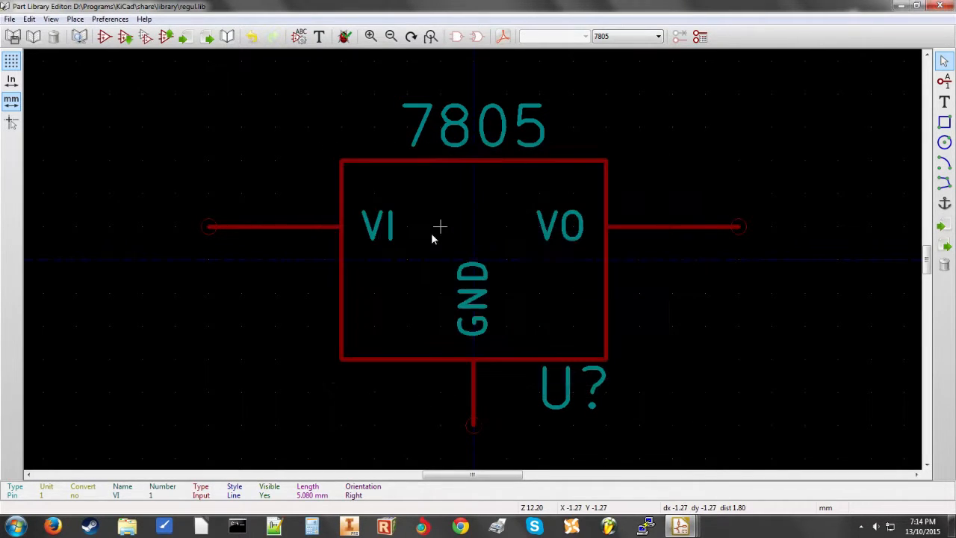
double_click(484, 320)
left_click(423, 193)
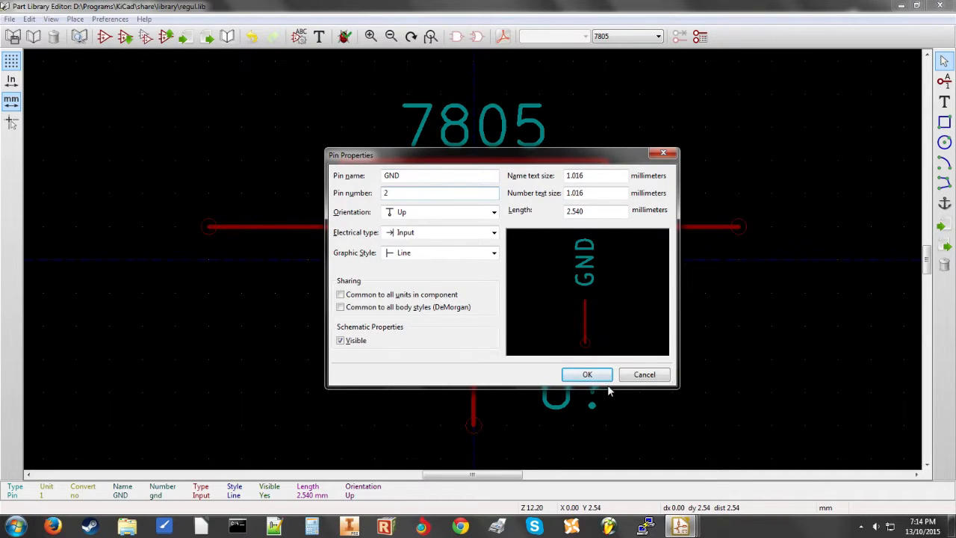
left_click(607, 377)
double_click(562, 227)
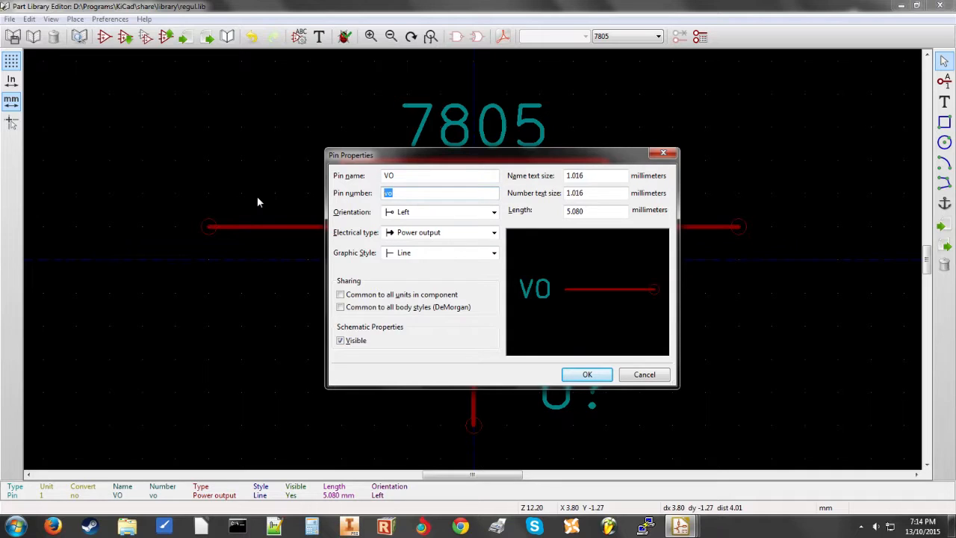
type("3")
left_click(587, 375)
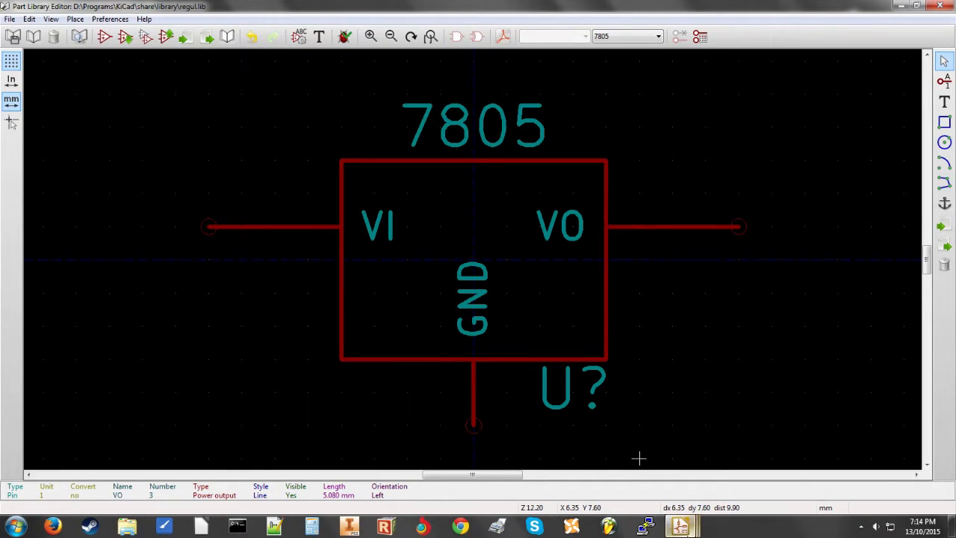
Step: Close the part library editor and return to the AVR DEv schematic
mouse_move(679, 527)
mouse_move(700, 475)
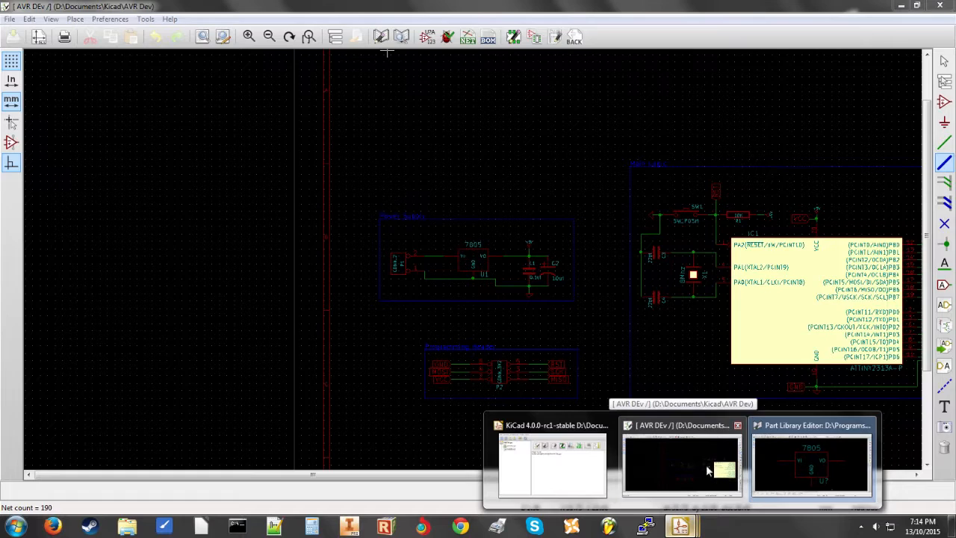
mouse_move(824, 453)
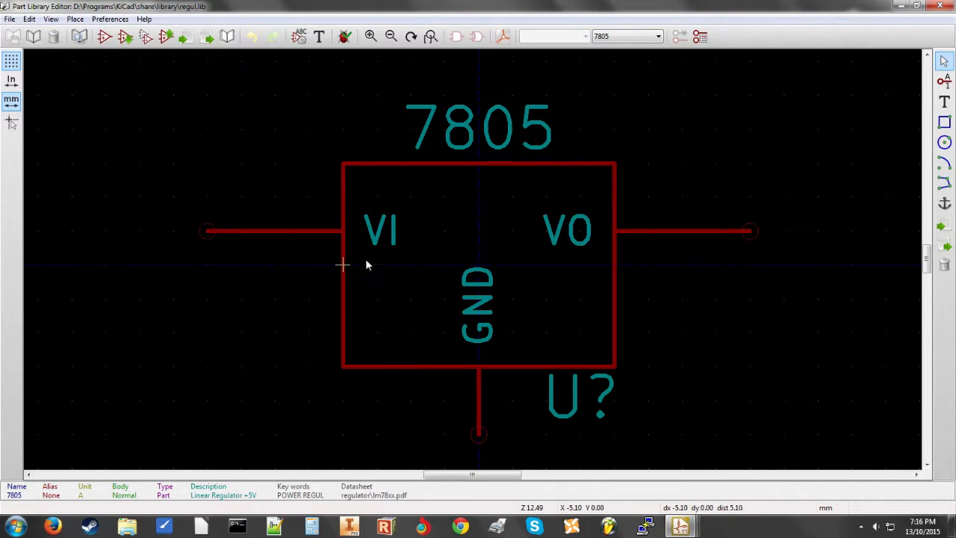
left_click(947, 5)
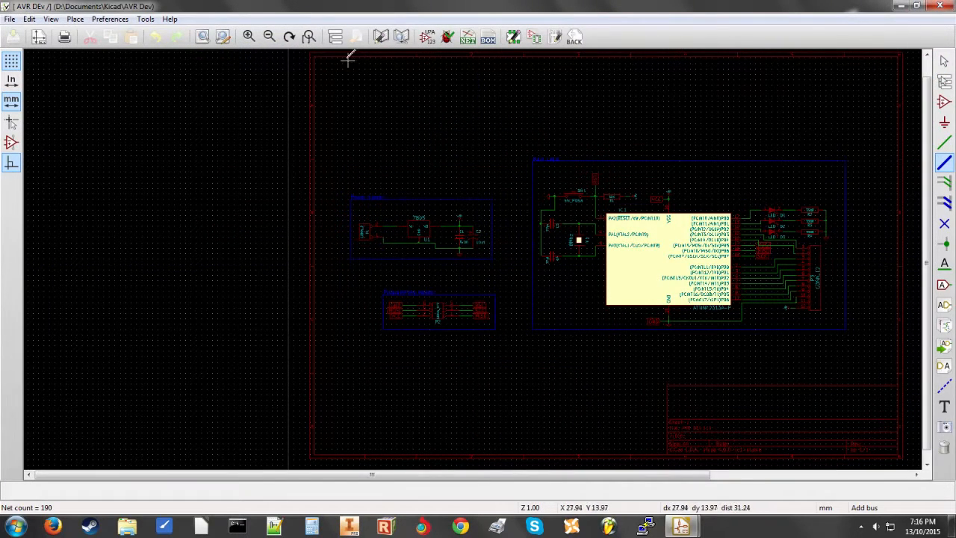
Step: Regenerate the Pcbnew netlist from the schematic, saving it over the existing AVR DEv.net file
left_click(468, 36)
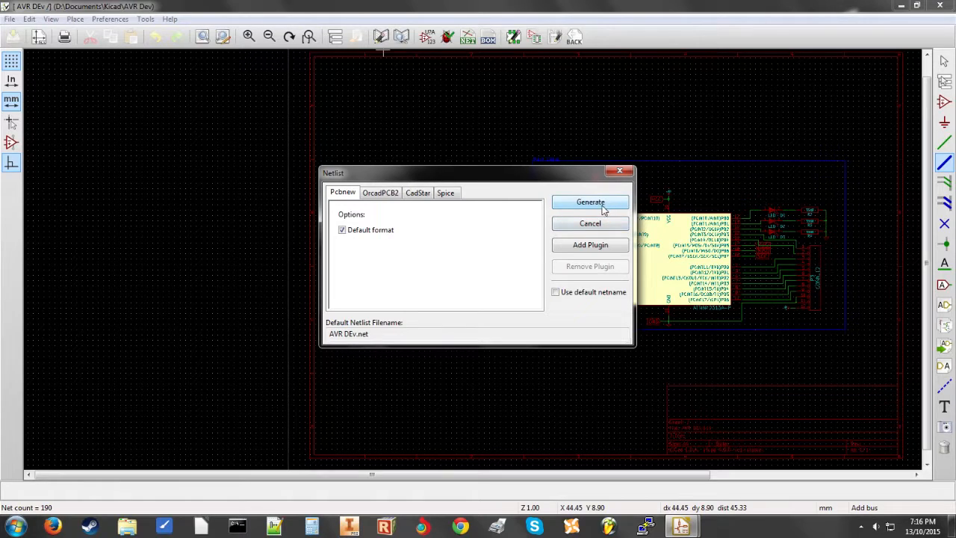
left_click(590, 202)
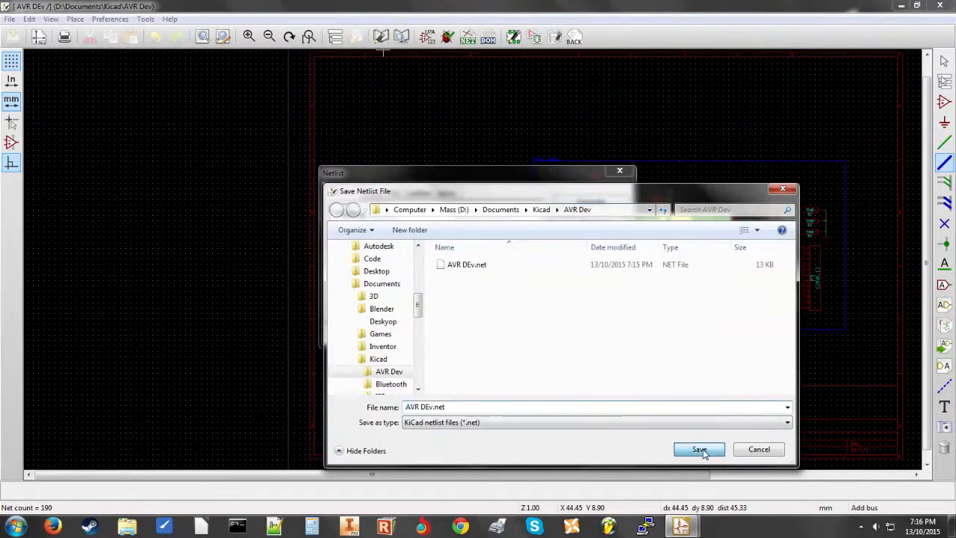
left_click(699, 448)
Step: Create the board AVR DEv.kicad_pcb, read the current netlist into it and close the netlist dialog after reviewing its messages
left_click(555, 38)
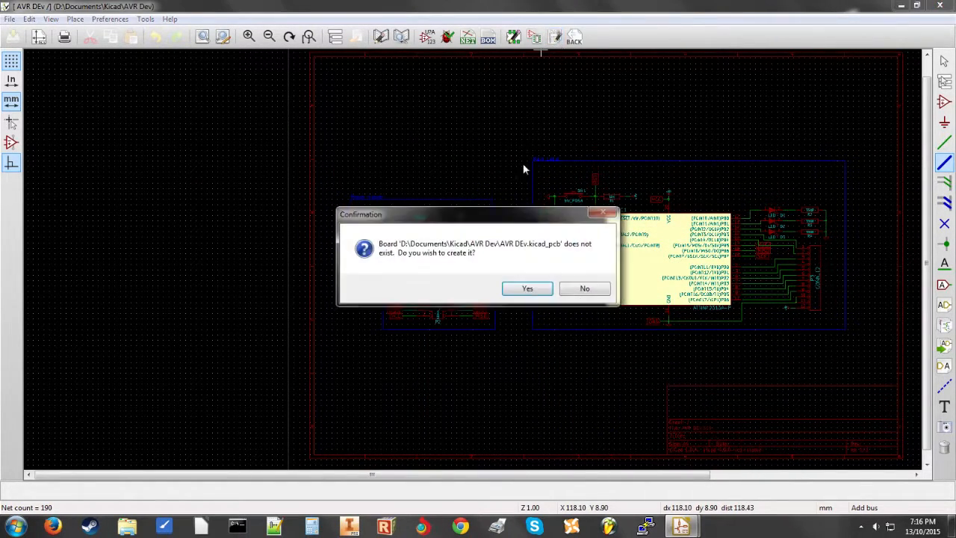
left_click(530, 290)
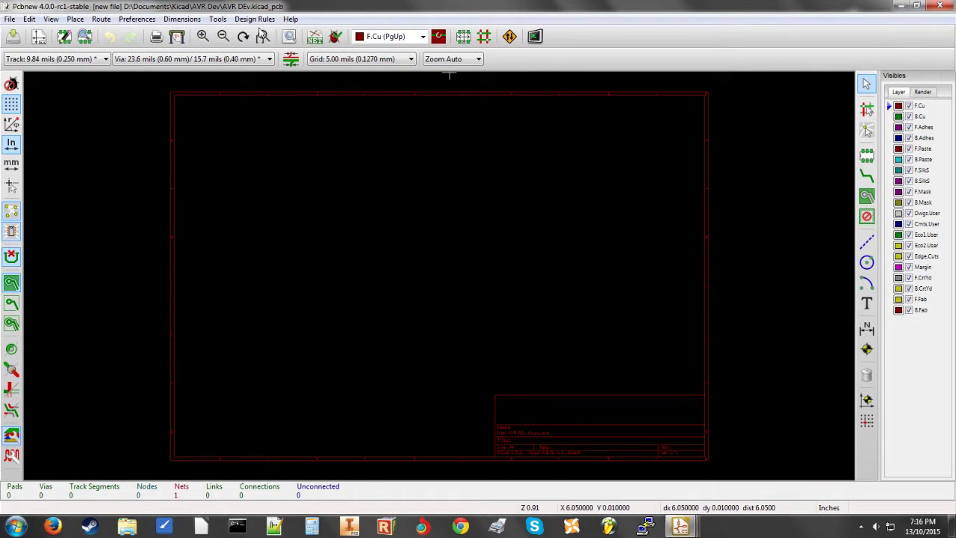
left_click(316, 38)
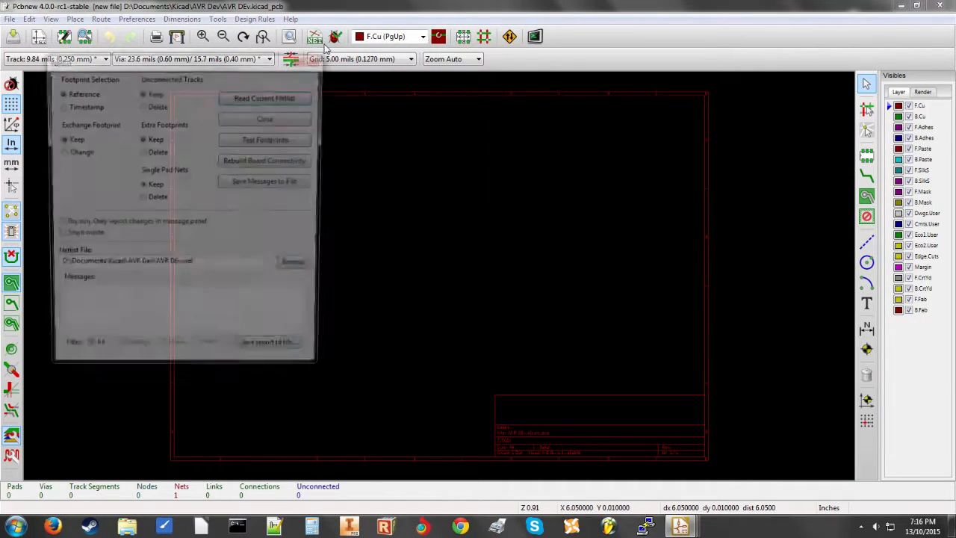
left_click(268, 96)
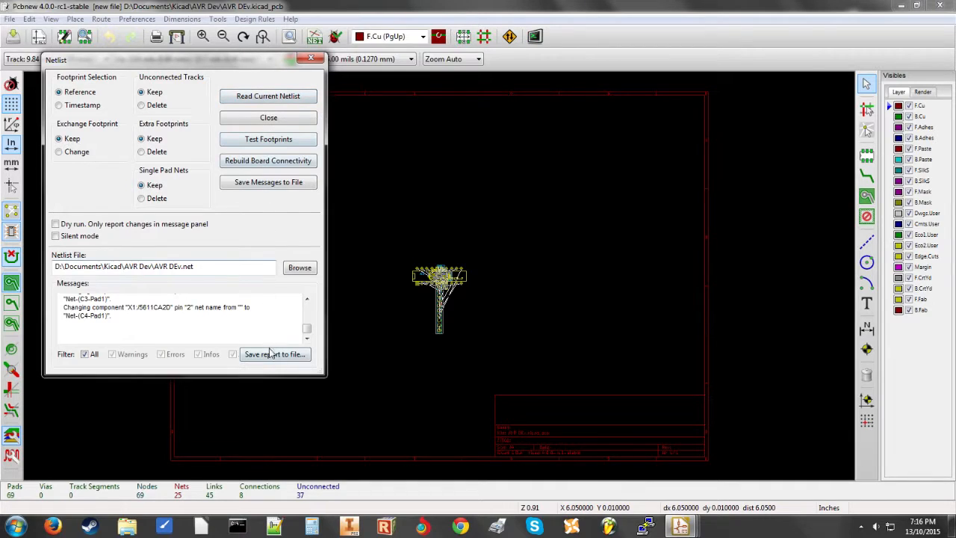
scroll(301, 334, "up", 10)
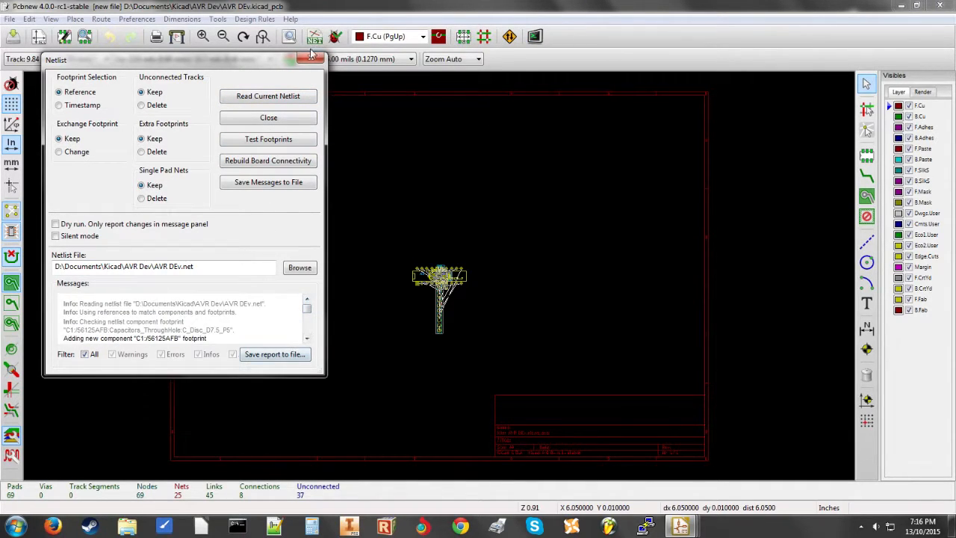
left_click(312, 58)
Step: Examine the pile of imported footprints and their connection lines on the board
scroll(441, 279, "up", 1)
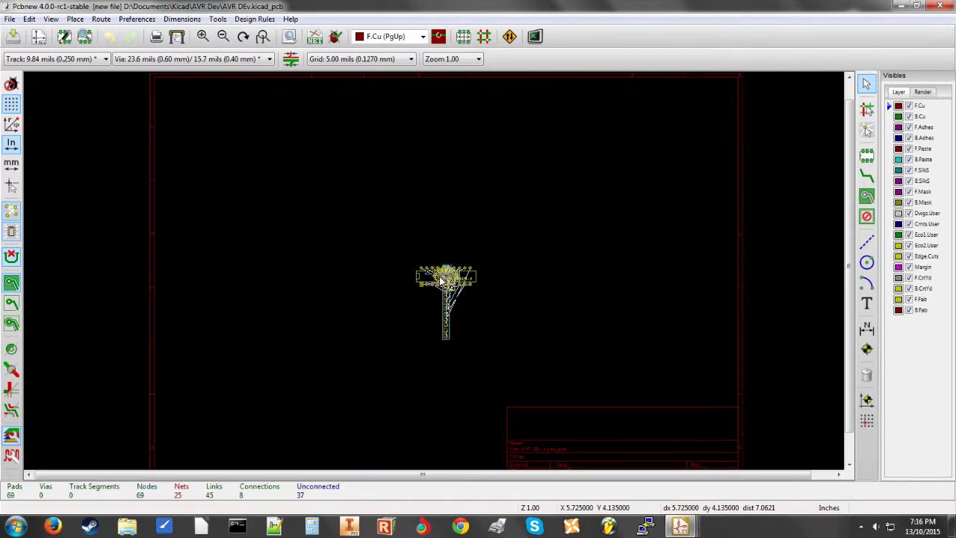
scroll(441, 280, "up", 3)
scroll(437, 276, "down", 3)
scroll(437, 276, "up", 3)
scroll(448, 261, "down", 2)
scroll(464, 238, "up", 3)
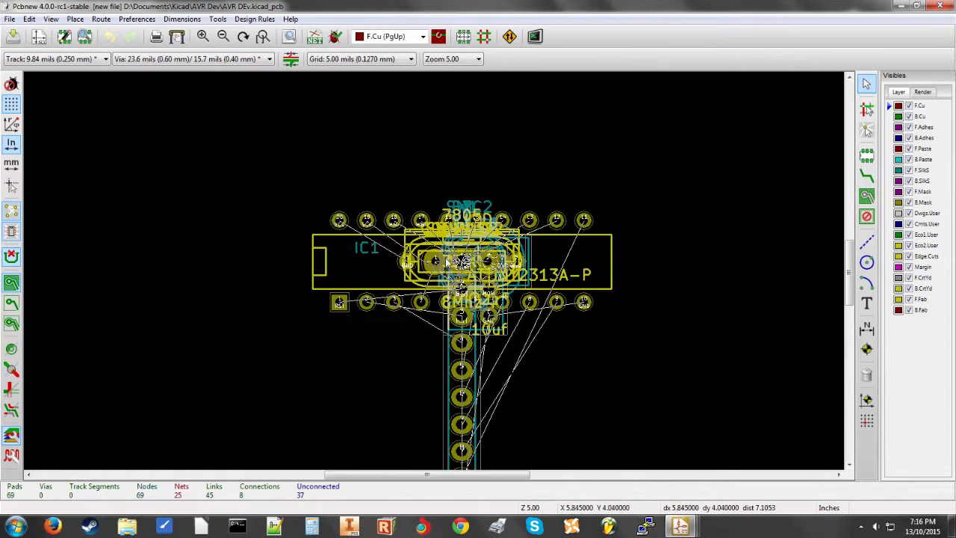
scroll(456, 254, "down", 5)
scroll(433, 278, "up", 3)
scroll(433, 278, "down", 2)
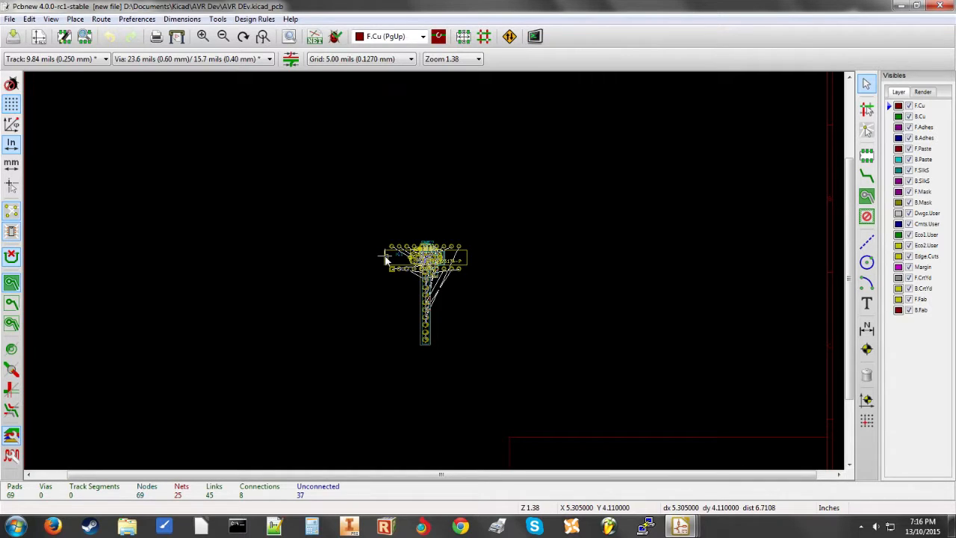
Step: Move the ATtiny2313A-P footprint IC1 out of the pile to the free area above it
key("m")
left_click(440, 118)
scroll(412, 267, "up", 2)
key("m")
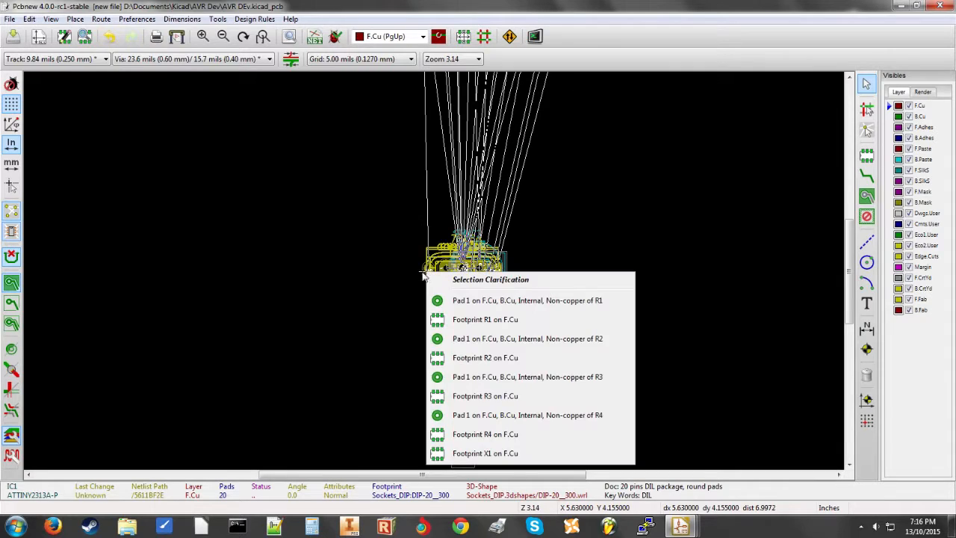
left_click(376, 251)
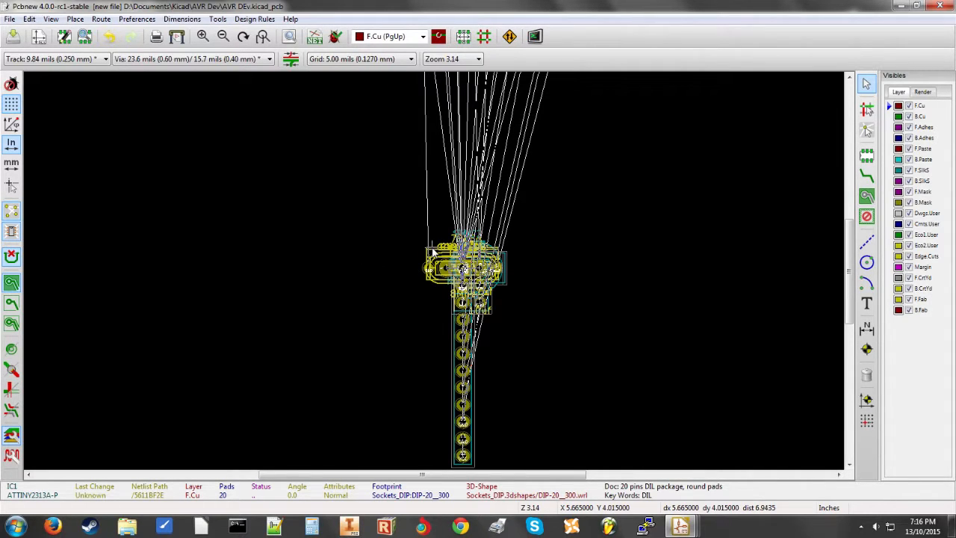
Step: Spread out the pile, moving the 7805 and capacitor C1 to its right and crystal X1 and the 10K resistor to its left
key("m")
left_click(764, 226)
key("m")
left_click(251, 185)
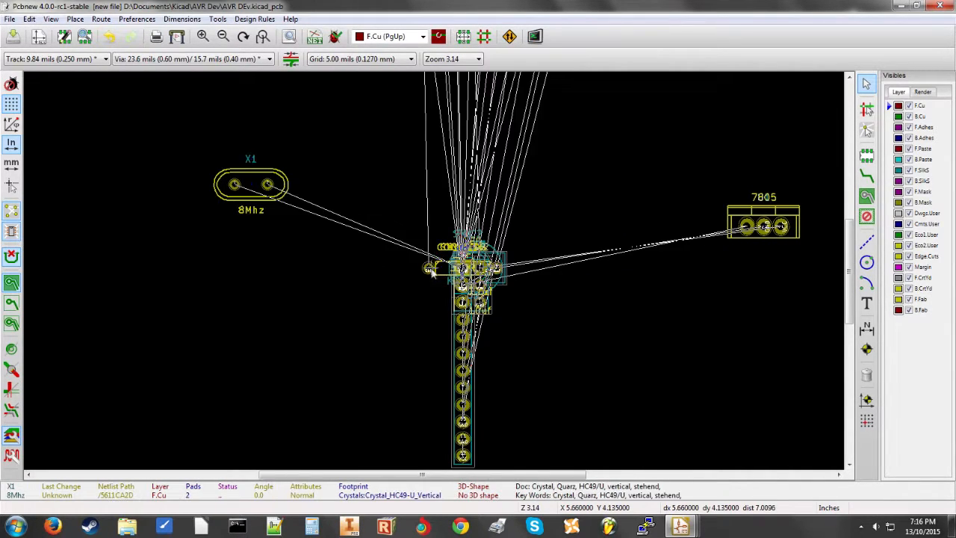
key("m")
left_click(198, 286)
key("m")
left_click(632, 137)
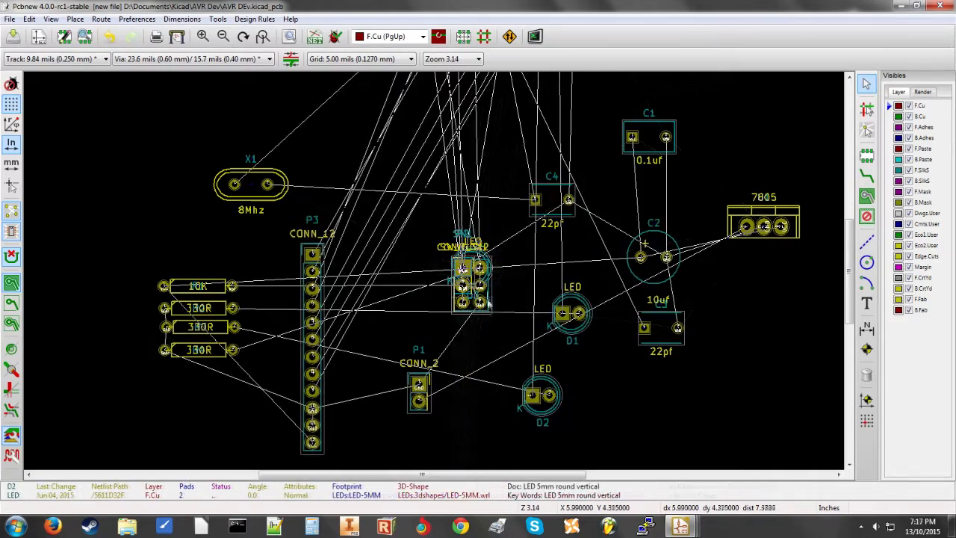
Step: Separate the last overlapping footprints by moving connector P2, switch SW1 and LED D3 into free space
key("m")
left_click(363, 261)
key("m")
left_click(419, 187)
key("m")
left_click(447, 336)
scroll(506, 296, "down", 3)
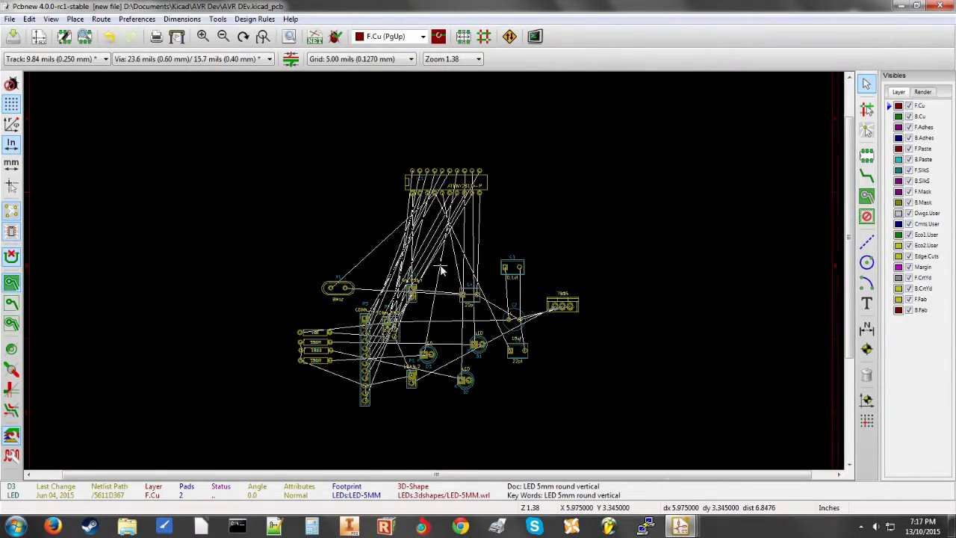
Step: Examine the spread-out footprints and how their connection lines run to IC1
scroll(439, 272, "down", 1)
scroll(437, 274, "up", 4)
scroll(435, 273, "down", 3)
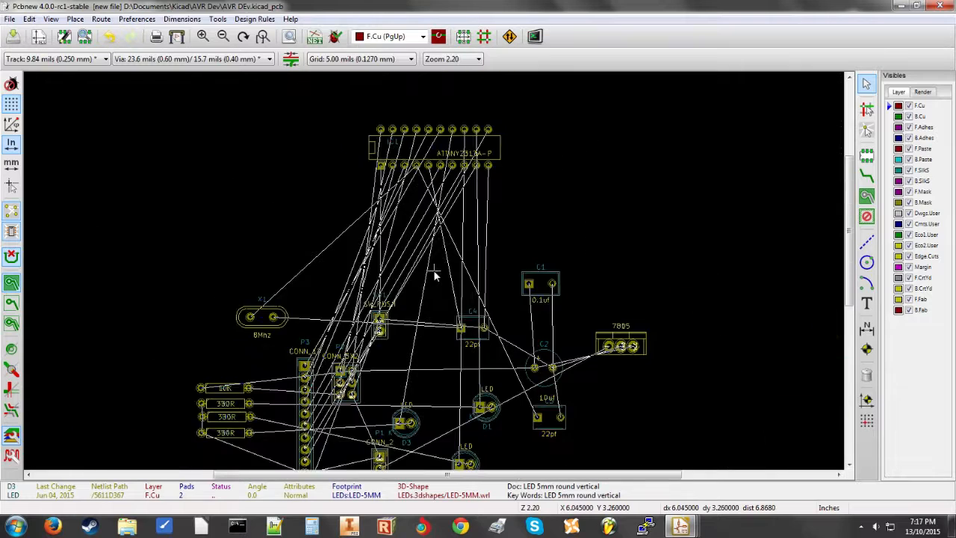
middle_click_drag(401, 196, 444, 278)
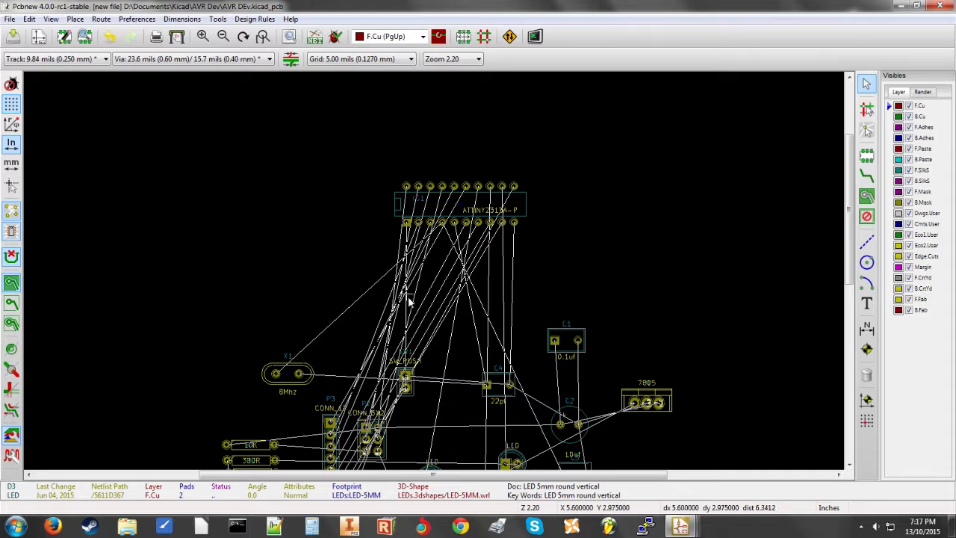
scroll(402, 377, "down", 2)
scroll(434, 272, "up", 3)
scroll(434, 276, "down", 2)
scroll(434, 280, "up", 1)
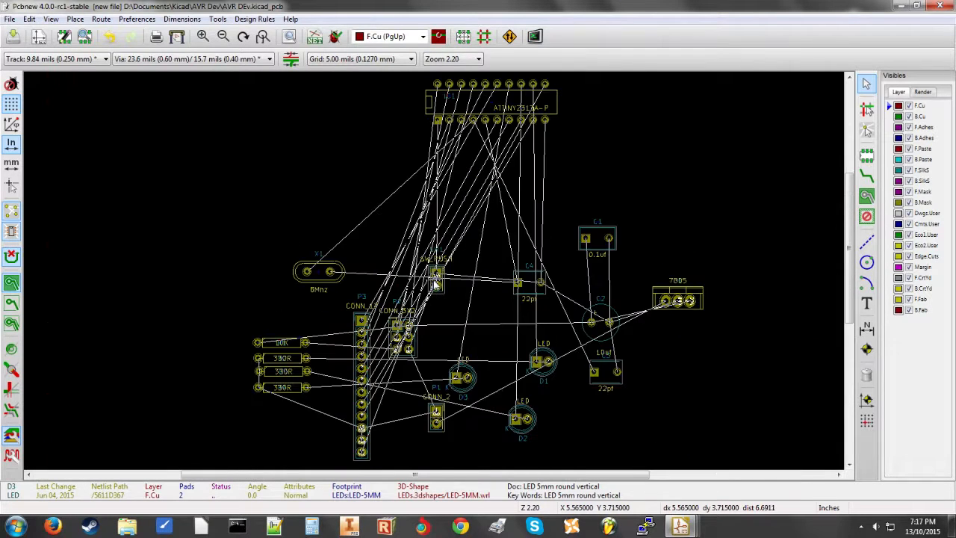
scroll(434, 281, "up", 1)
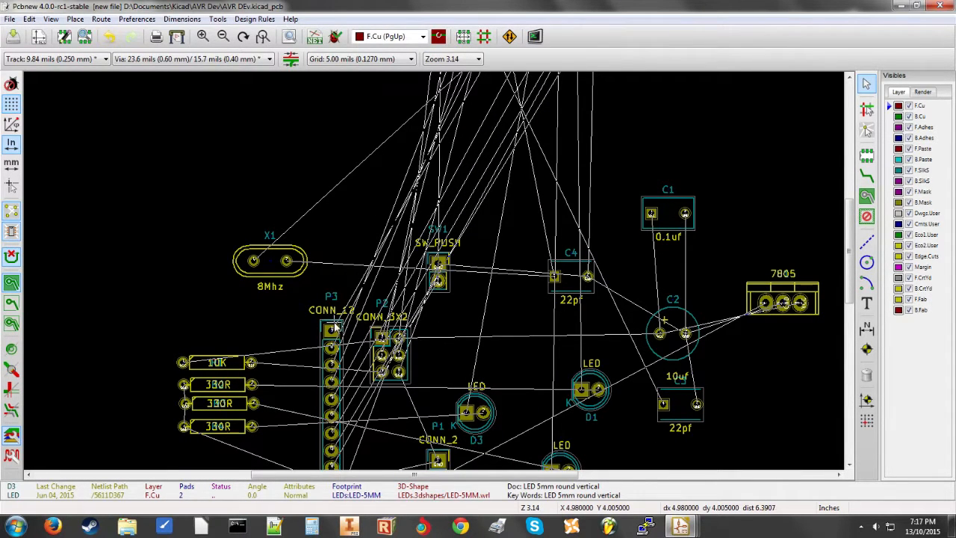
Step: Rotate the 12-pin header P3 to 90°, trying its other orientations against the connection lines, and place it horizontally below IC1
key("m")
scroll(490, 200, "down", 1)
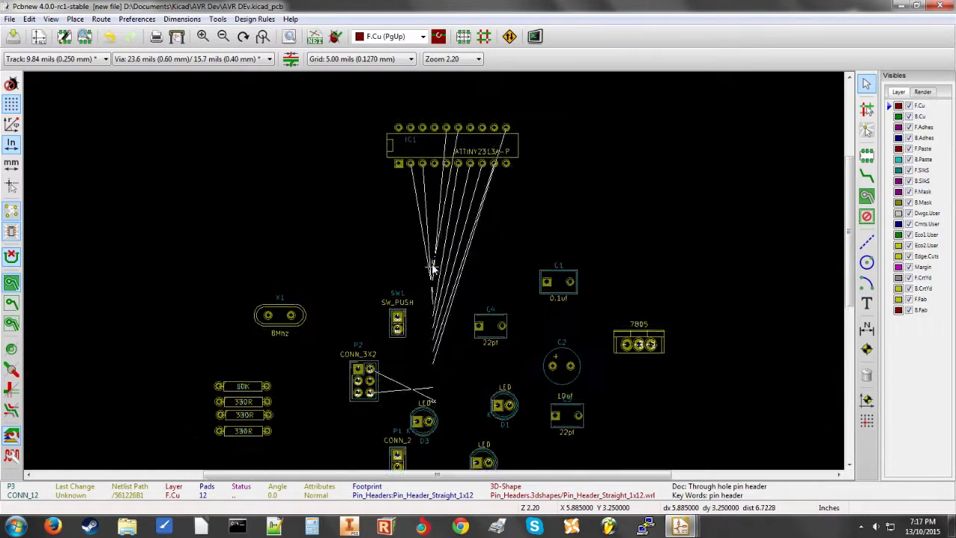
scroll(432, 252, "up", 1)
key("r")
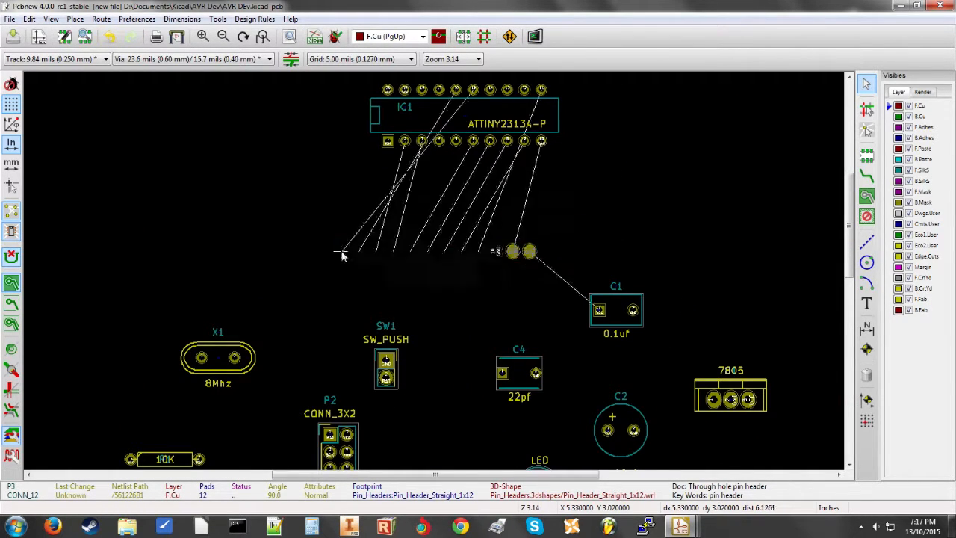
left_click(403, 175)
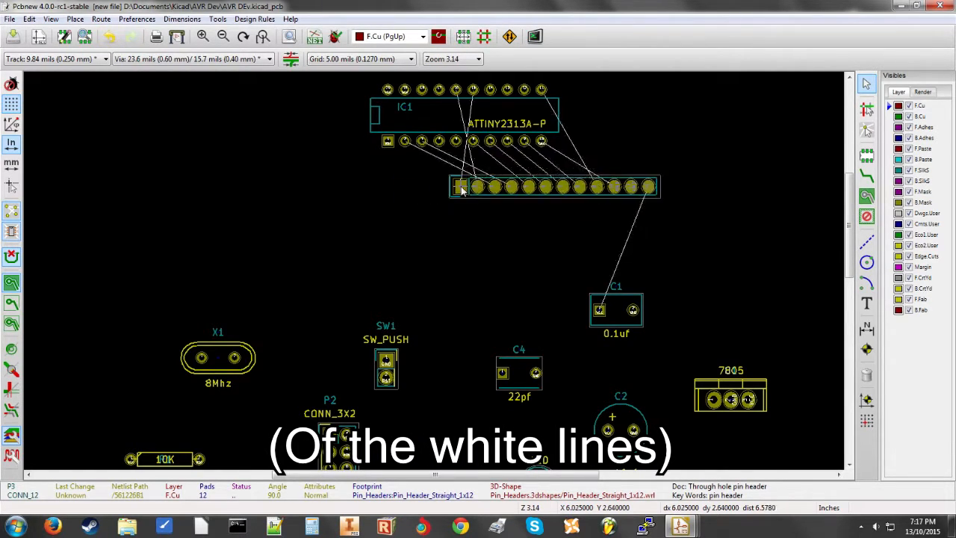
right_click(382, 239)
left_click(374, 235)
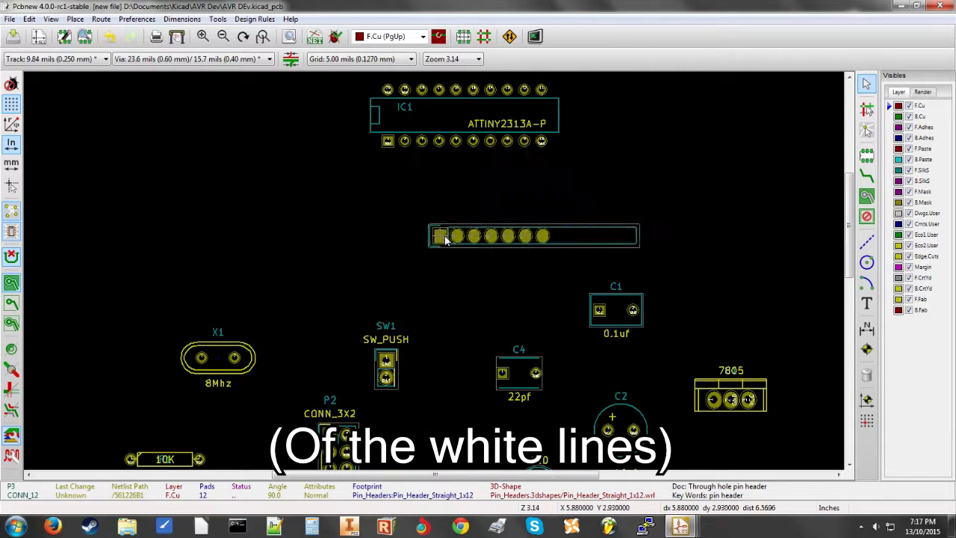
key("r")
key("r")
key("r")
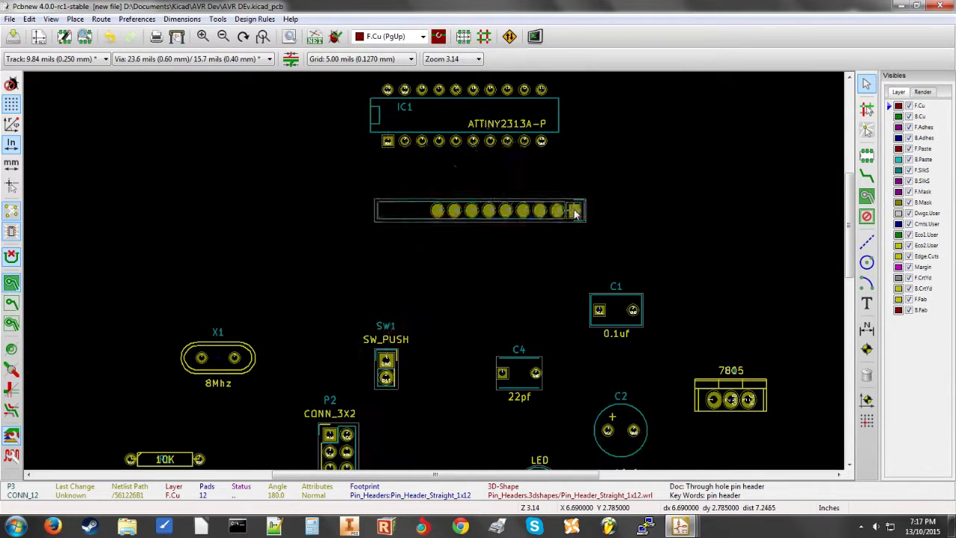
key("r")
key("r")
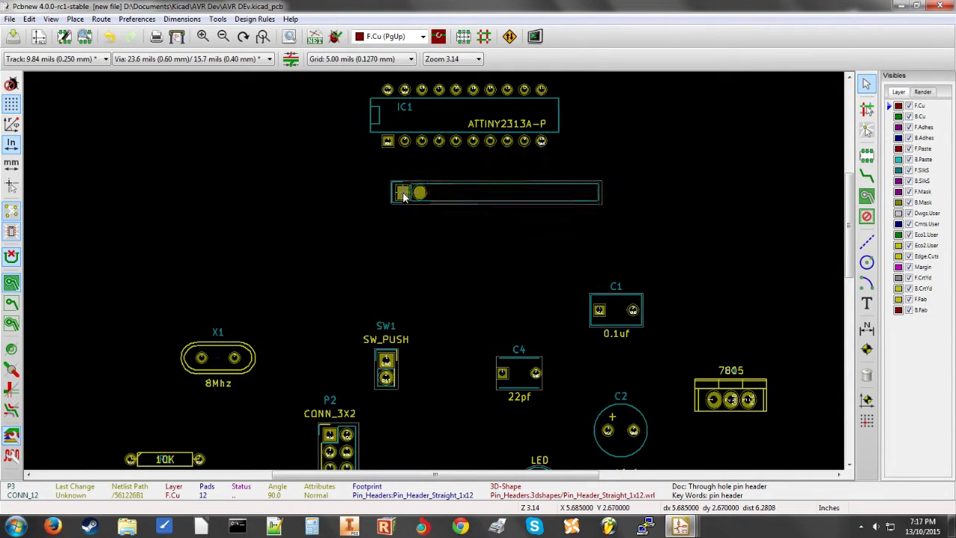
left_click(406, 228)
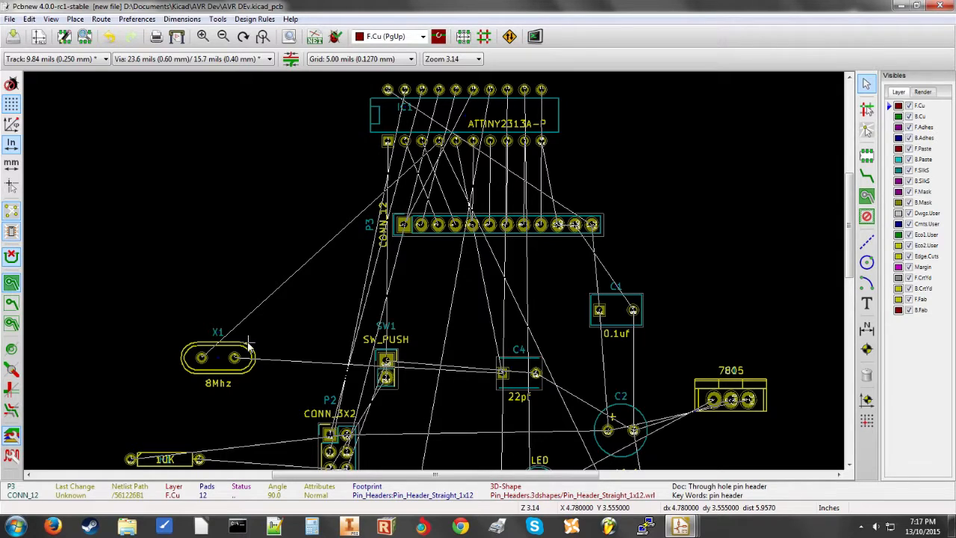
Step: Move crystal X1 directly below pins 4 and 5 of IC1, centred between the two pins
key("m")
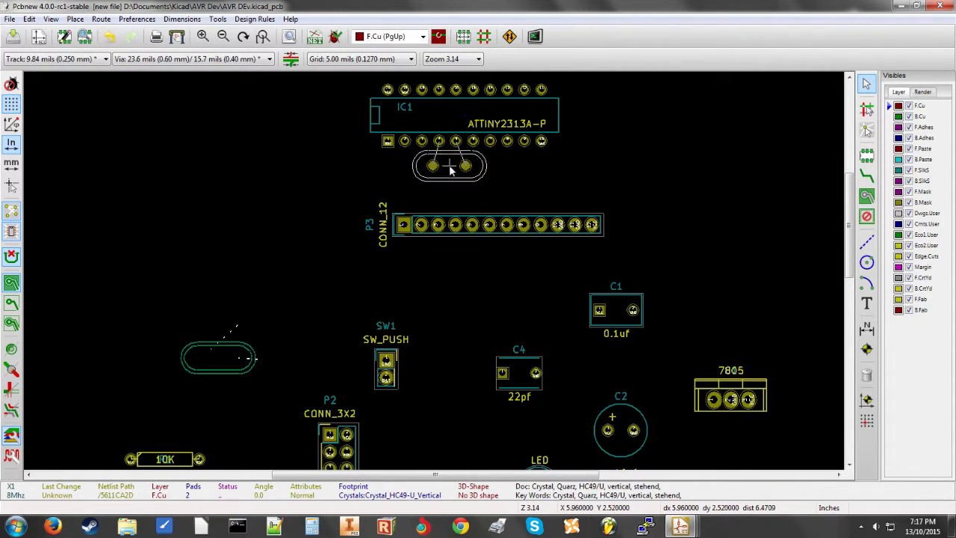
scroll(448, 168, "up", 4)
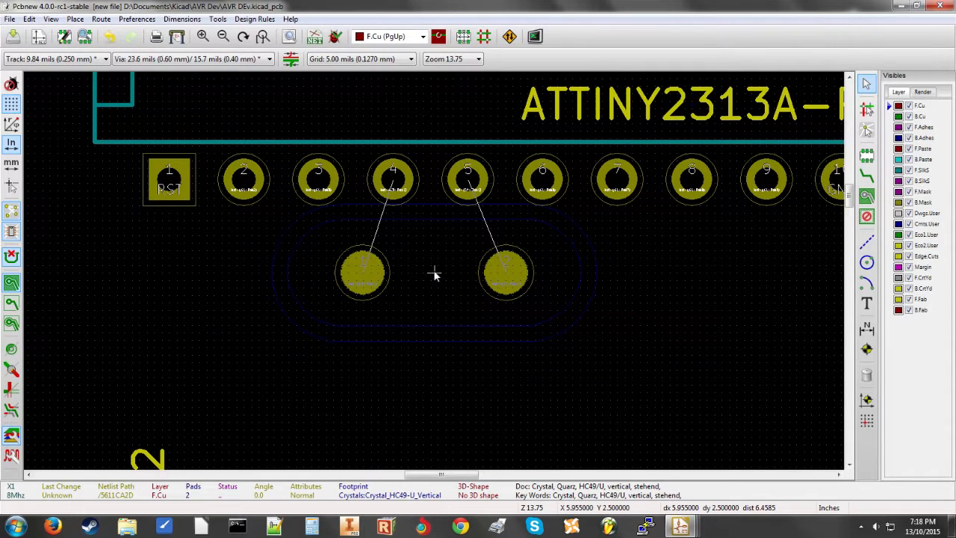
left_click(432, 273)
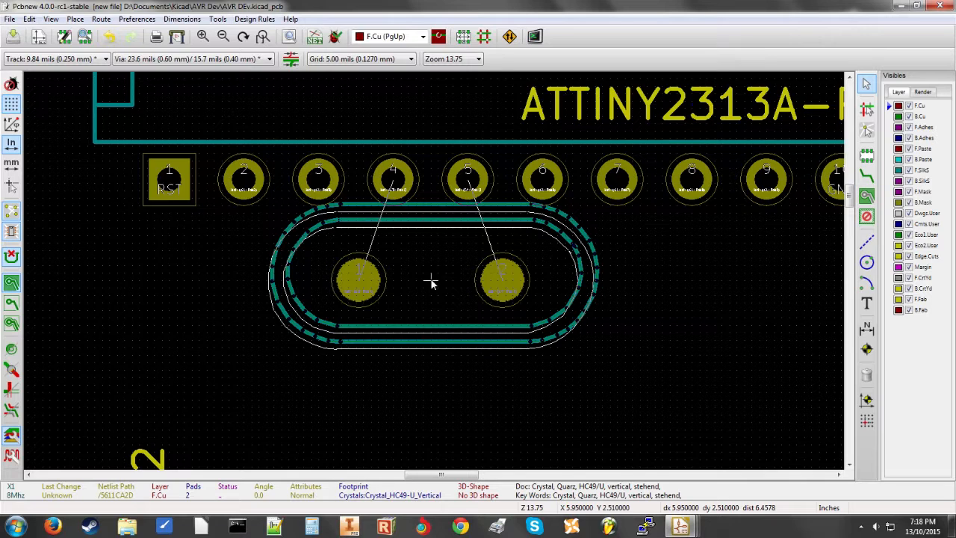
left_click(431, 282)
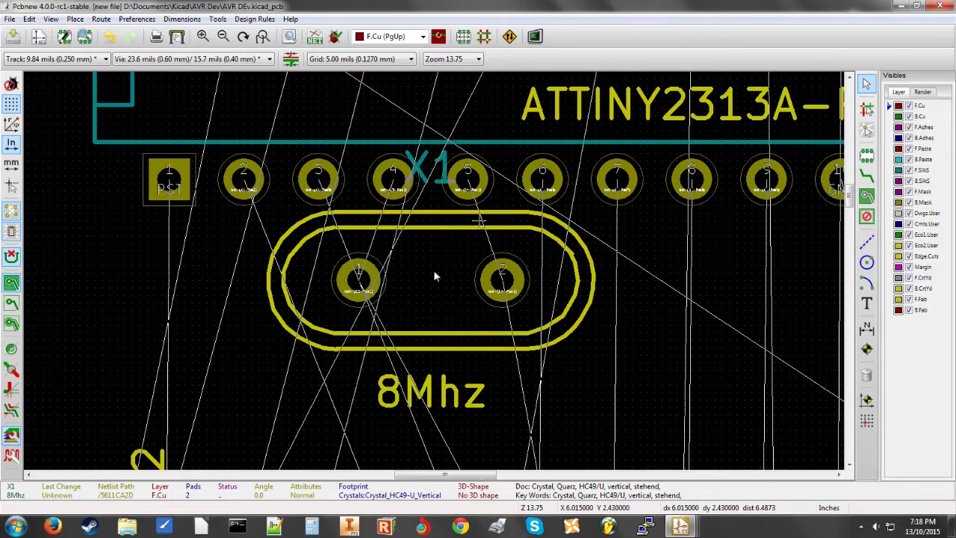
Step: Group capacitor C1, switch SW1, connector P2 and the 7805 regulator to the left of IC1
scroll(479, 222, "down", 5)
scroll(438, 271, "up", 2)
scroll(440, 277, "down", 2)
scroll(431, 277, "up", 1)
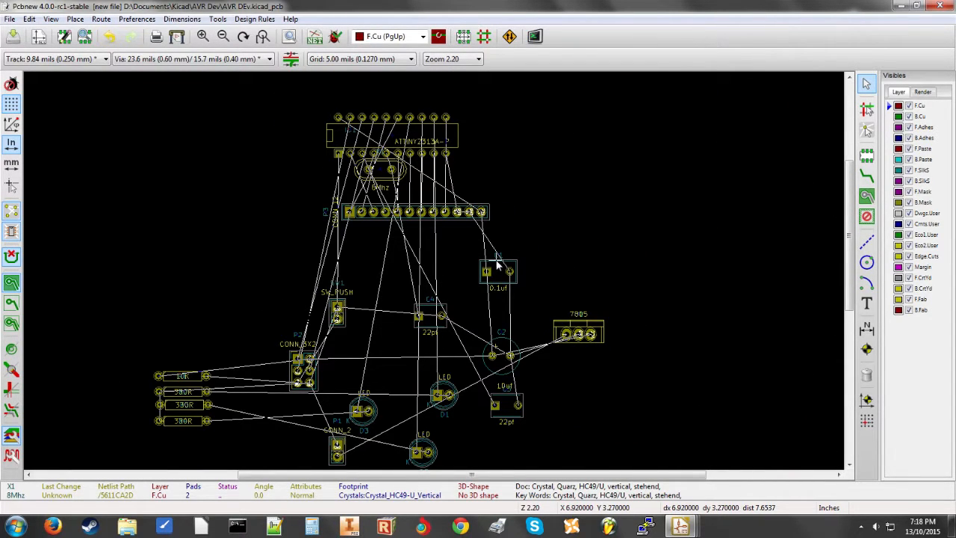
left_click(422, 265)
key("m")
left_click(190, 166)
key("m")
left_click(267, 155)
key("m")
left_click(234, 128)
key("m")
left_click(214, 210)
Step: Rotate the 22pf capacitor C4 by 180° and move it below crystal X1
key("m")
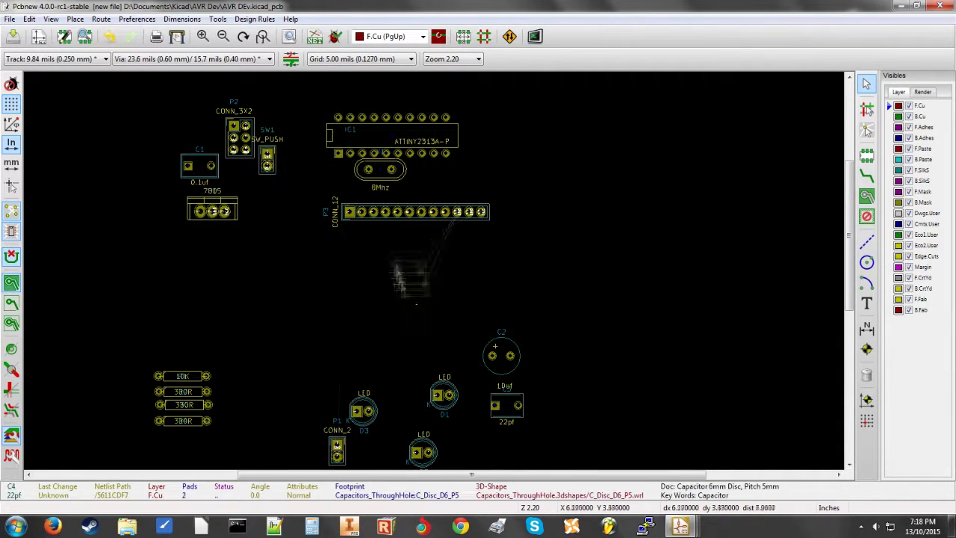
scroll(392, 190, "up", 3)
key("r")
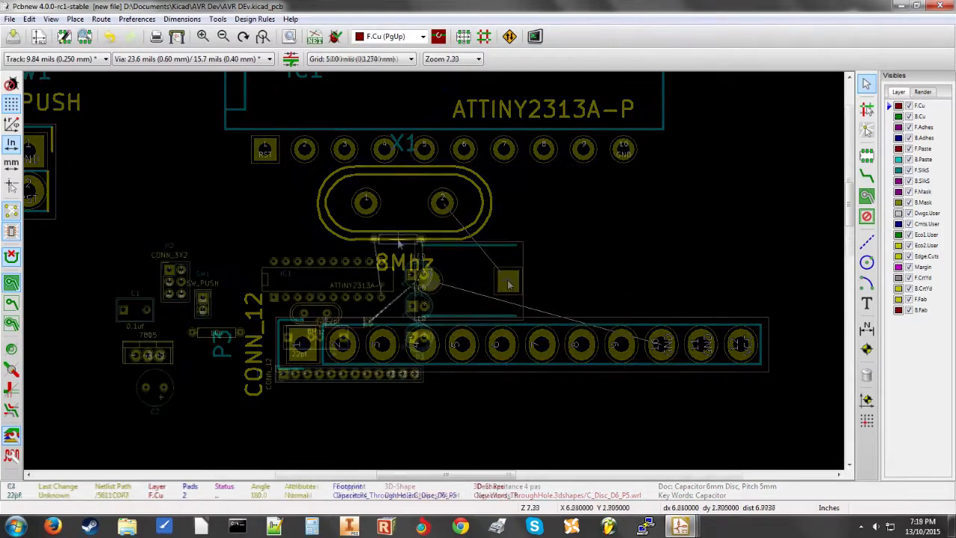
Step: Line up the remaining 330R resistors in a row above IC1 and move header P1 next to the 7805, below the 10K resistor
scroll(477, 269, "down", 6)
left_click_drag(381, 78, 584, 343)
left_click(529, 317)
left_click(645, 251)
scroll(646, 251, "up", 1)
scroll(327, 182, "up", 1)
scroll(463, 283, "down", 1)
scroll(478, 224, "up", 1)
key("m")
left_click(520, 144)
key("m")
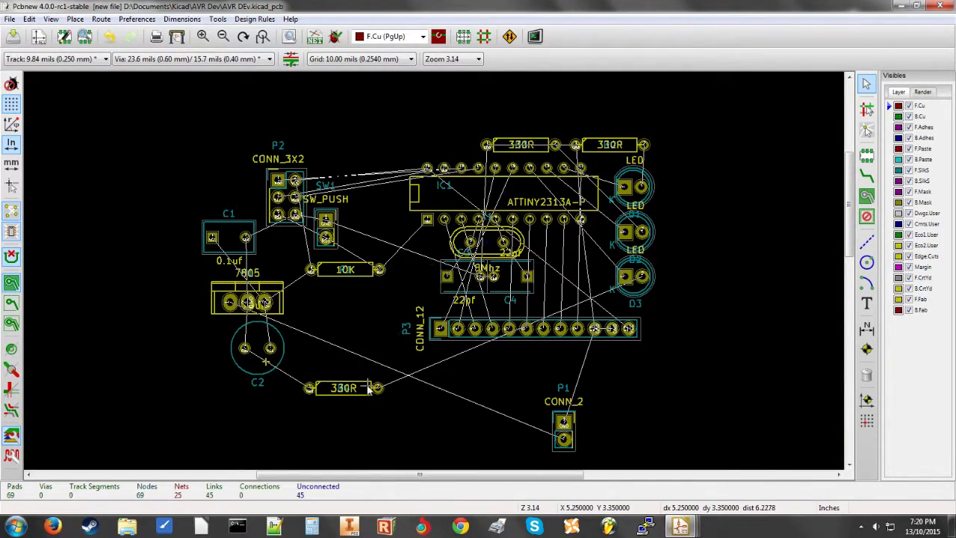
key("m")
left_click(429, 144)
key("m")
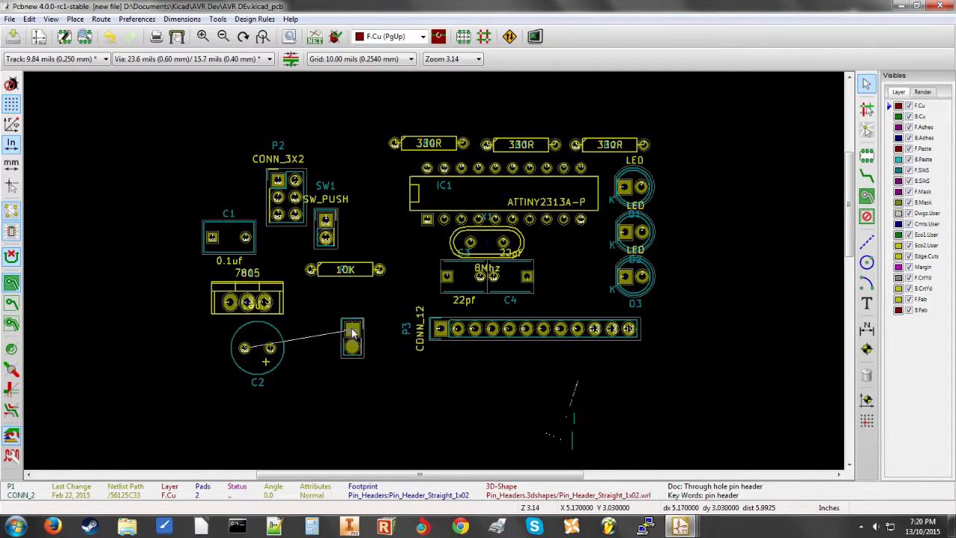
left_click(331, 308)
Step: Examine the arranged footprints and the connection lines around IC1, the crystal and header P3
scroll(495, 291, "up", 4)
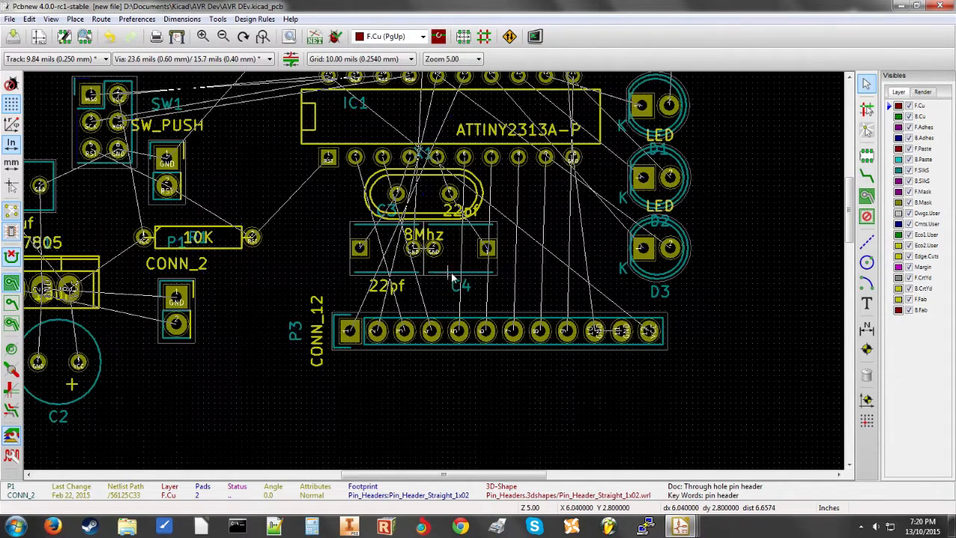
scroll(419, 314, "down", 4)
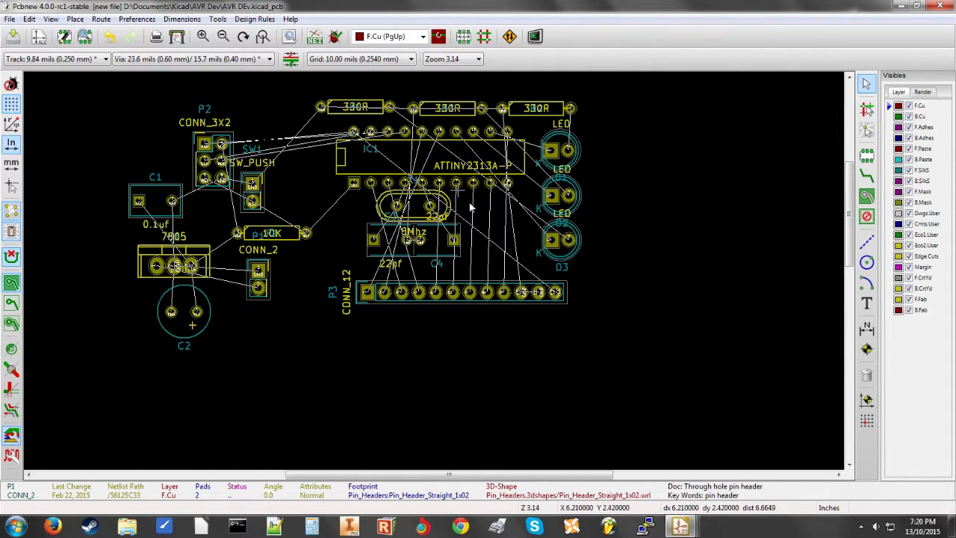
scroll(455, 217, "up", 1)
scroll(433, 276, "down", 1)
scroll(434, 280, "up", 1)
scroll(435, 287, "down", 1)
scroll(430, 292, "up", 1)
scroll(430, 291, "up", 2)
scroll(433, 270, "down", 2)
scroll(435, 276, "down", 2)
scroll(435, 277, "up", 2)
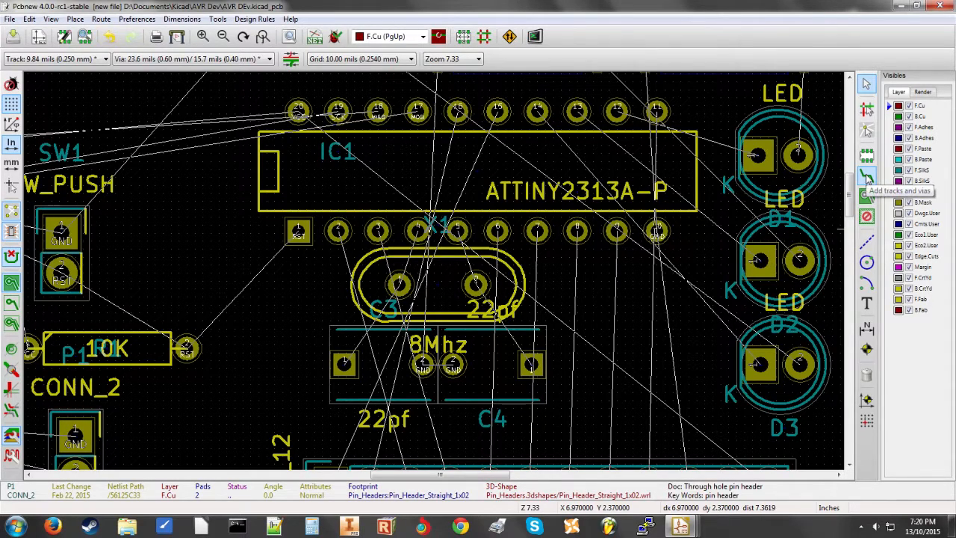
Step: Activate the Add tracks tool and open the board's design rules at the net class settings
left_click(867, 178)
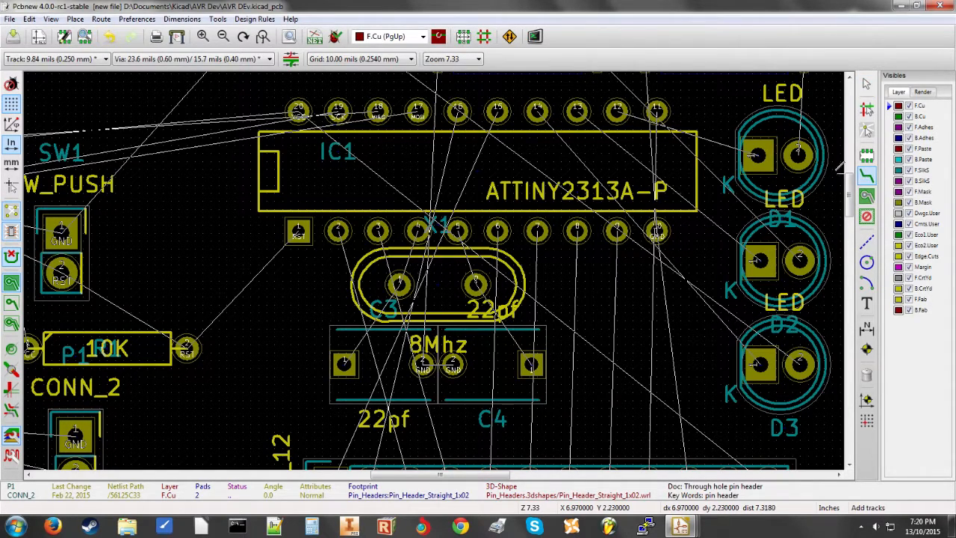
left_click(257, 20)
left_click(277, 36)
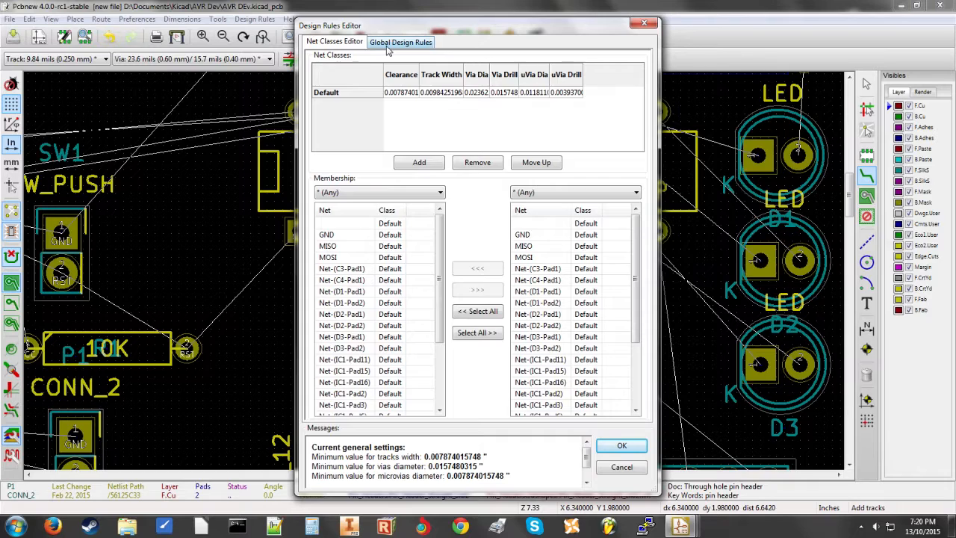
left_click(387, 47)
left_click(341, 45)
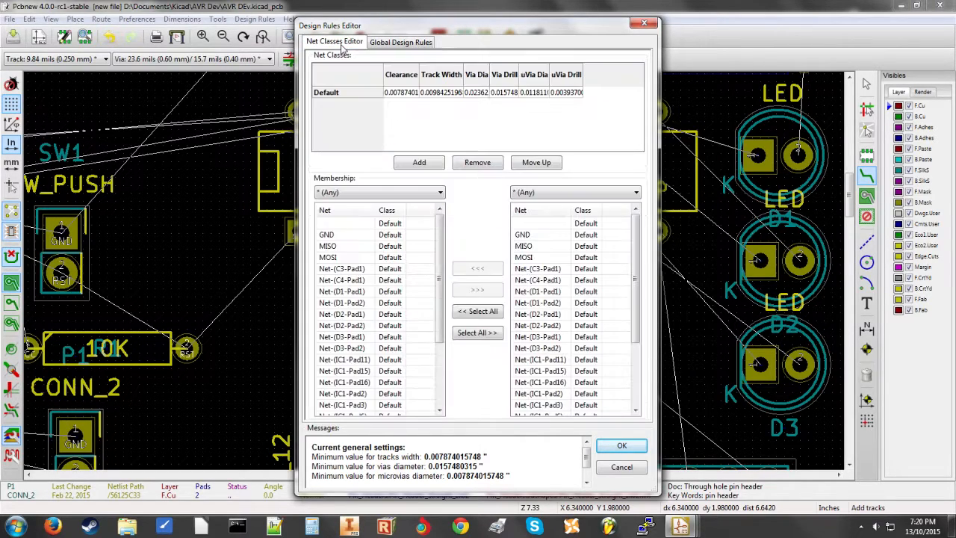
Step: Set the minimum track width to 0.006 inch in the global design rules and return to the net class settings
left_click(403, 45)
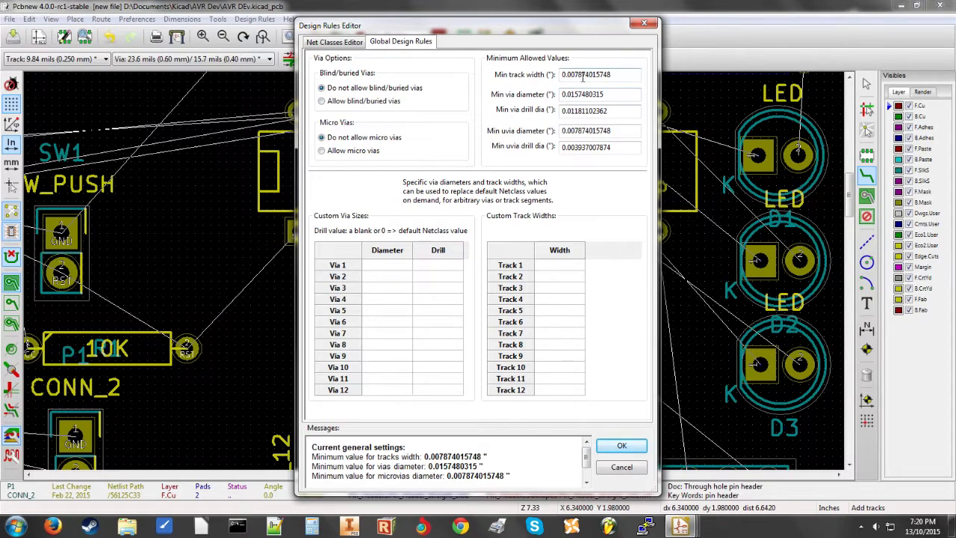
left_click_drag(575, 73, 613, 74)
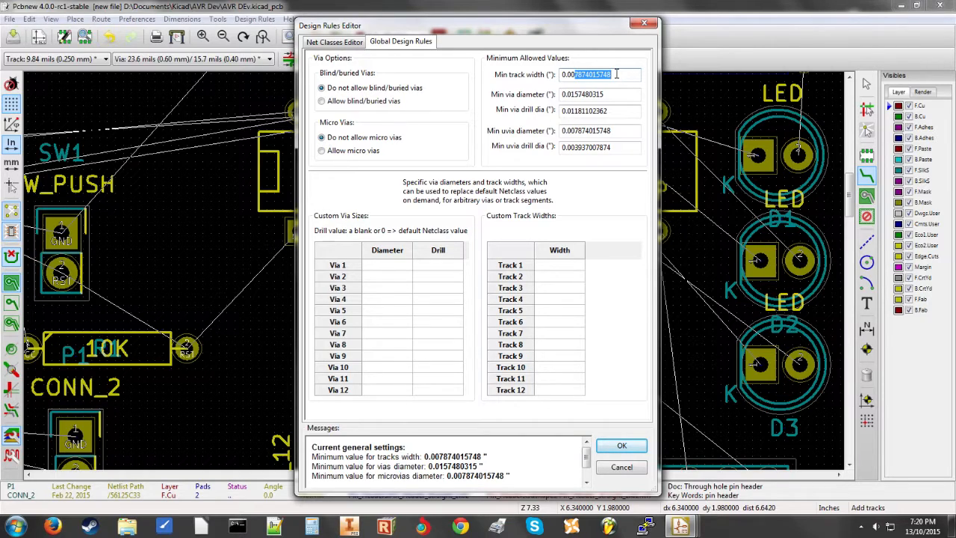
type("6")
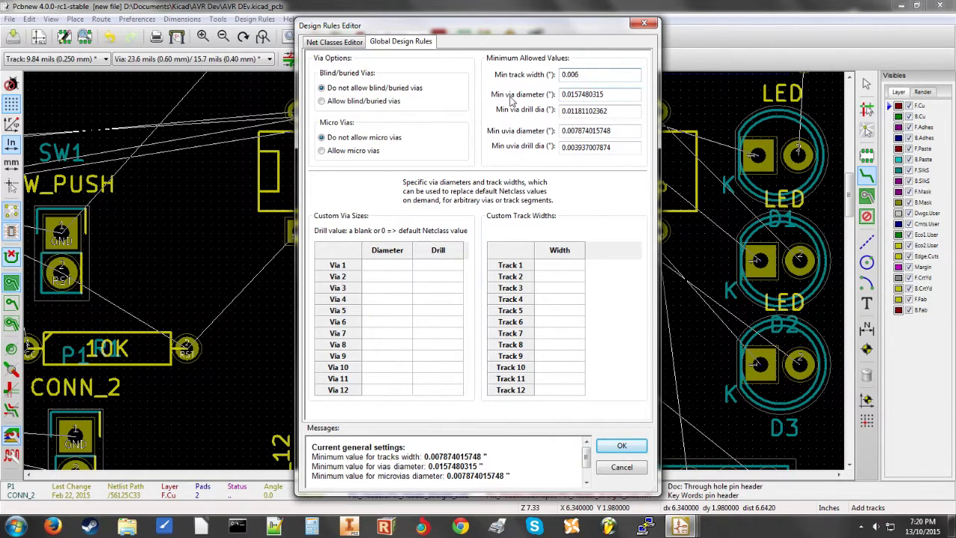
left_click(341, 44)
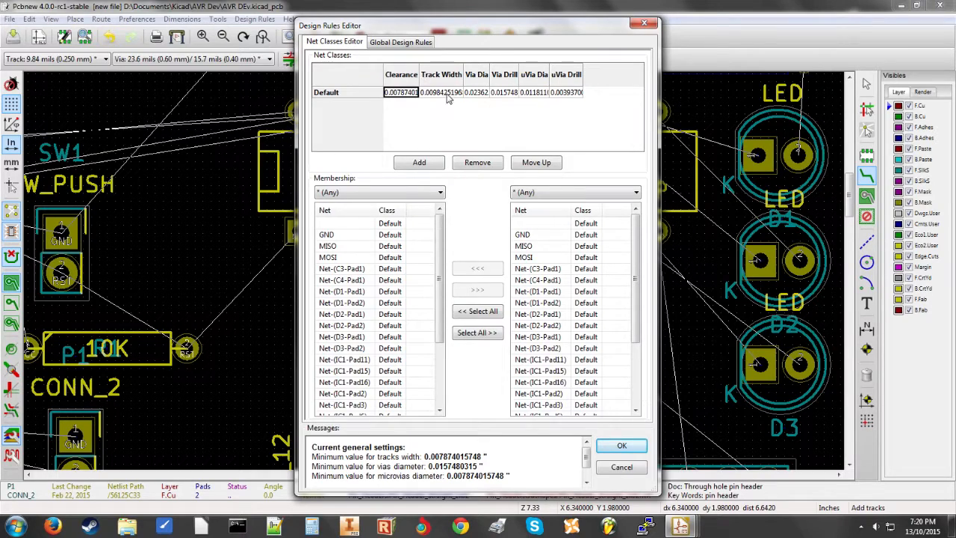
Step: Set the Default net class clearance to 0.006 inch
left_click(403, 94)
double_click(400, 98)
left_click(398, 101)
left_click_drag(419, 99, 397, 101)
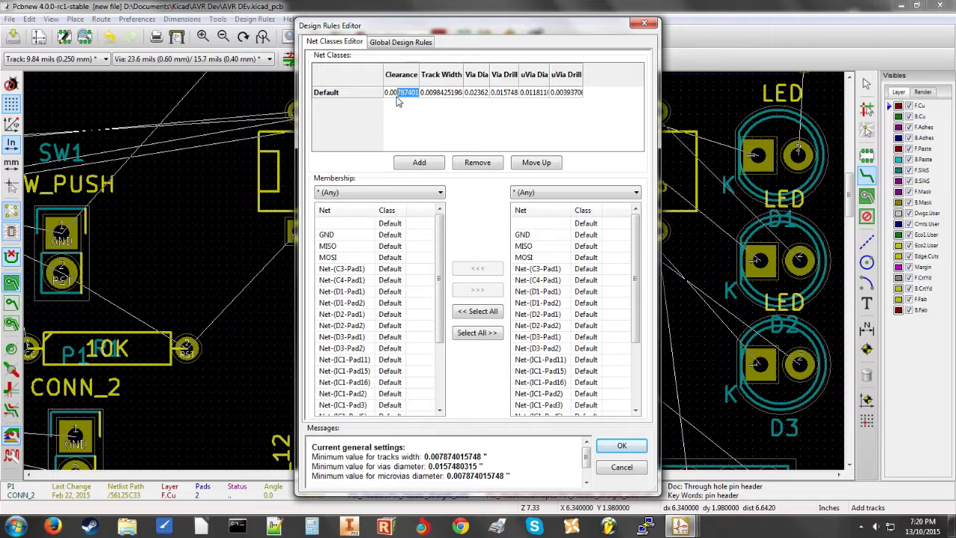
type("6")
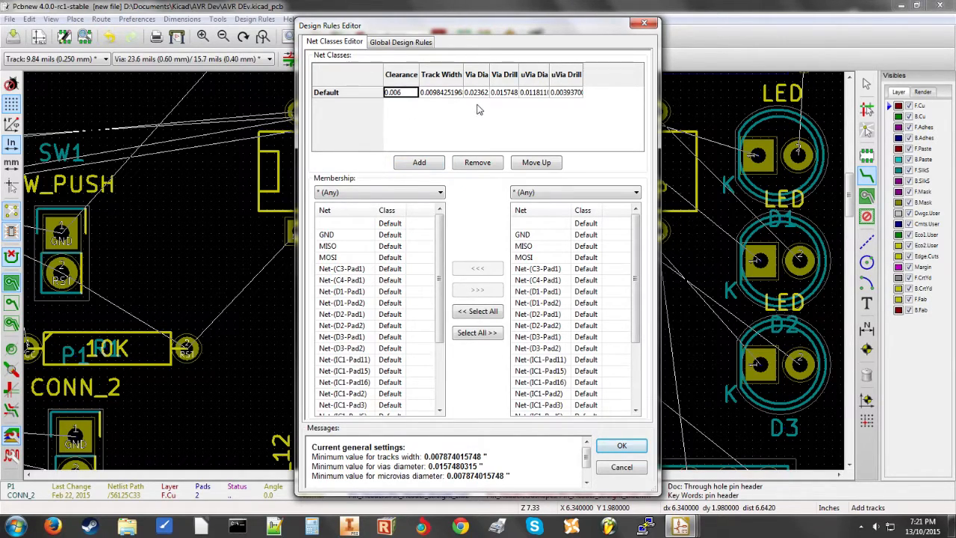
Step: Define custom track widths of 0.01, 0.02, 0.025, 0.035 and 0.05 inch for Tracks 1 to 5 in the global design rules
left_click(398, 42)
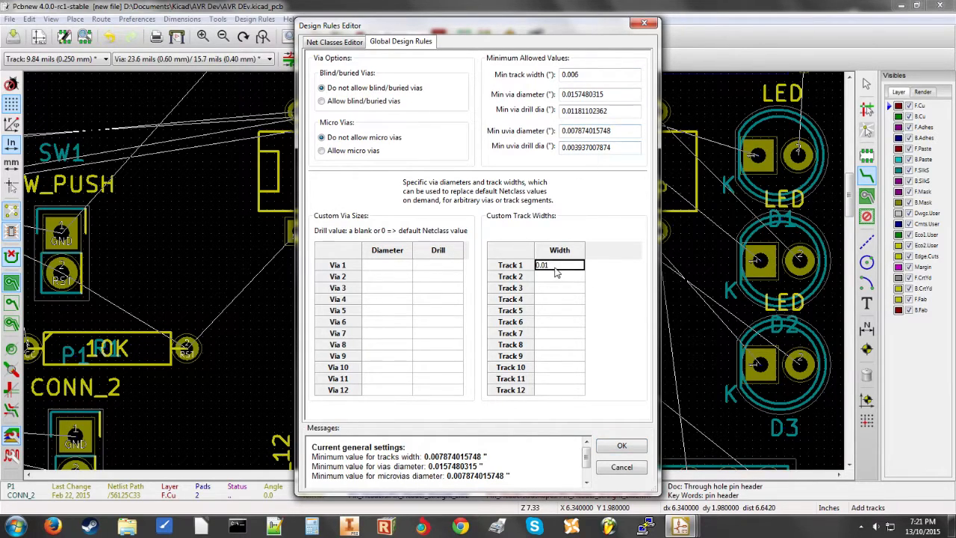
left_click(549, 267)
left_click(550, 267)
left_click(553, 277)
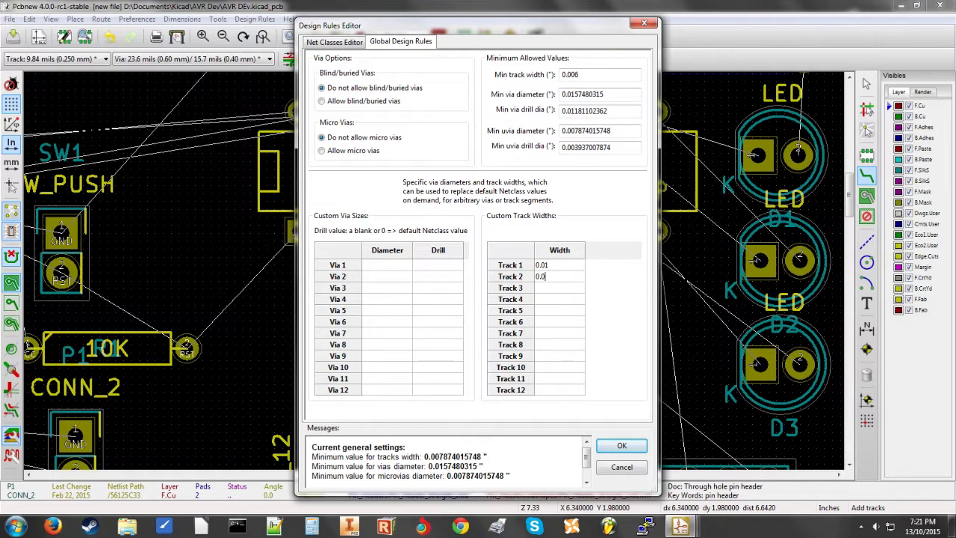
left_click(563, 288)
type("0.0")
left_click(553, 301)
left_click(556, 310)
type("0.")
left_click(556, 317)
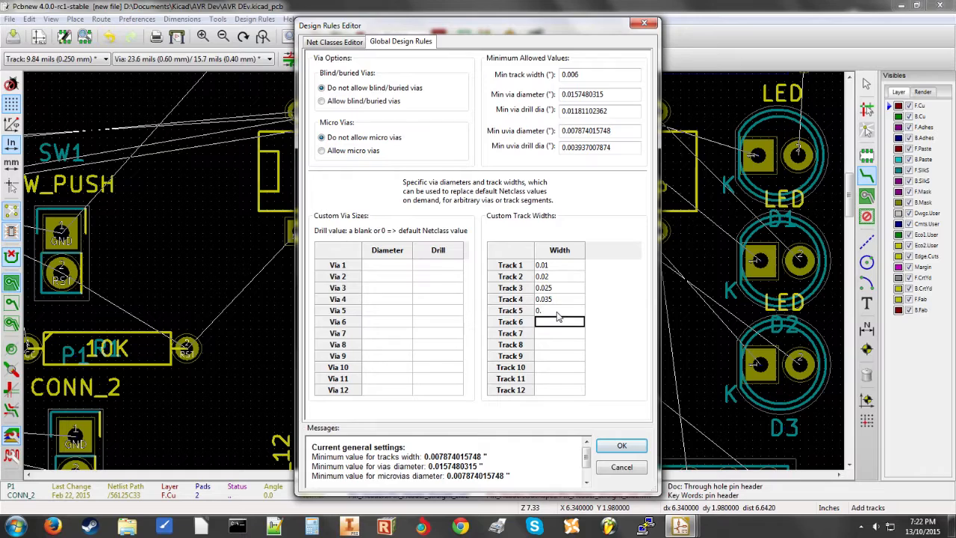
double_click(556, 315)
left_click(614, 331)
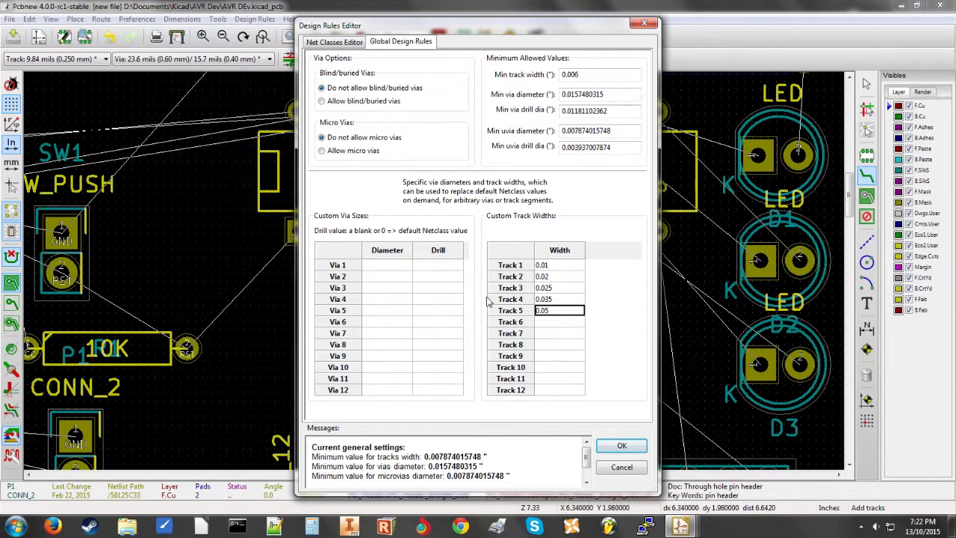
Step: Set the Default net class via diameter to 0.025 inch and via drill to 0.016 inch, and apply the design rules
left_click(334, 42)
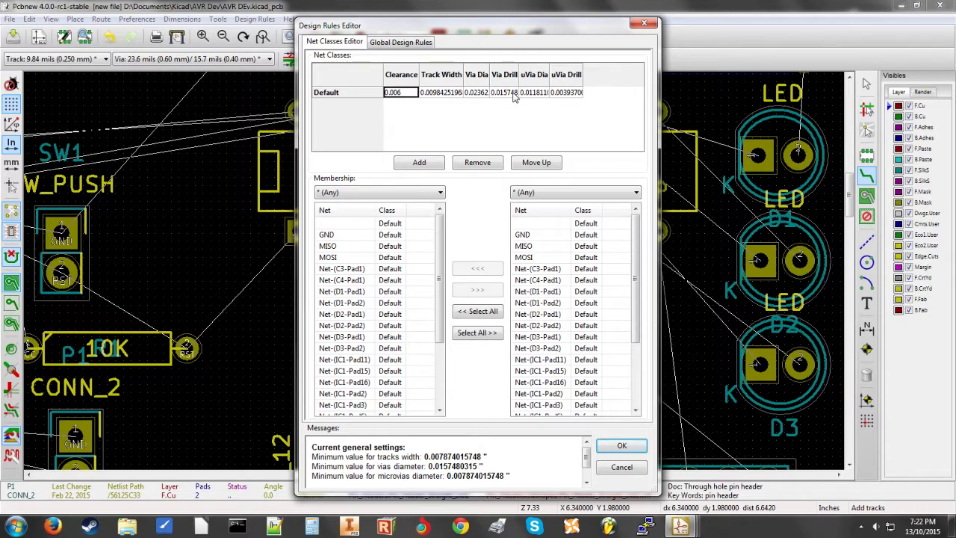
left_click(472, 95)
left_click(472, 95)
left_click_drag(472, 94, 506, 93)
key("BackSpace")
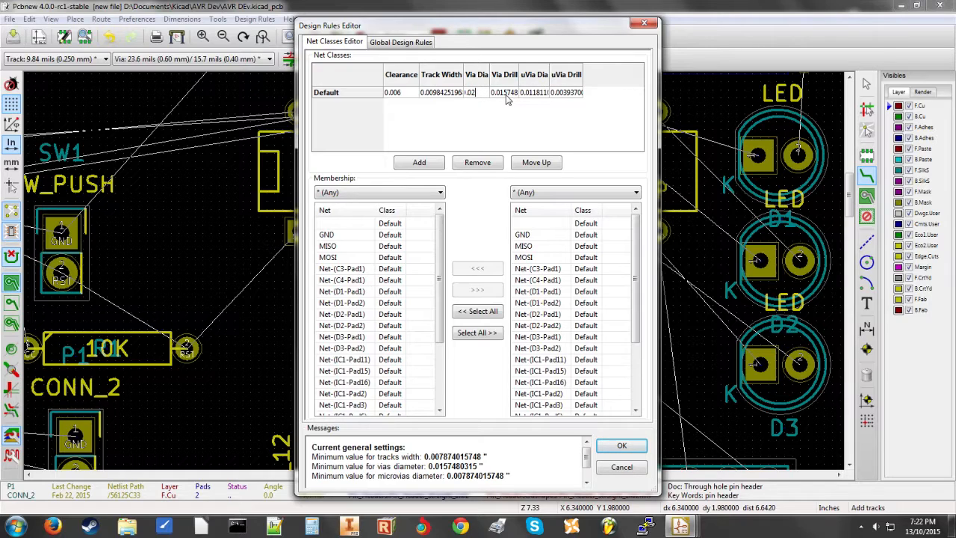
left_click(513, 95)
left_click(512, 94)
left_click_drag(496, 94, 549, 96)
key("BackSpace")
type("6")
left_click(575, 117)
left_click(622, 445)
Step: Choose the 10 mil track width and route IC1 pins 4 and 5 to pads 1 and 2 of crystal X1 on F.Cu
scroll(437, 267, "up", 2)
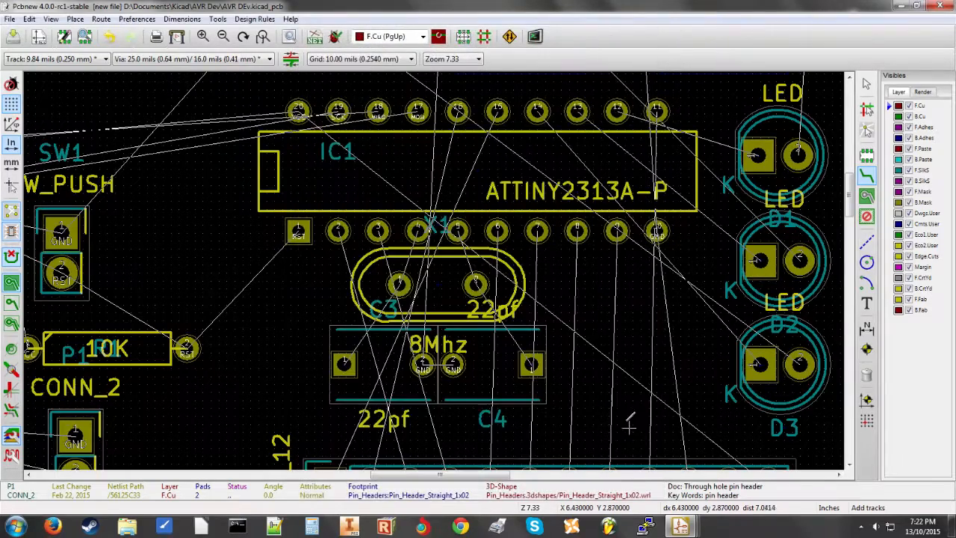
scroll(433, 258, "up", 3)
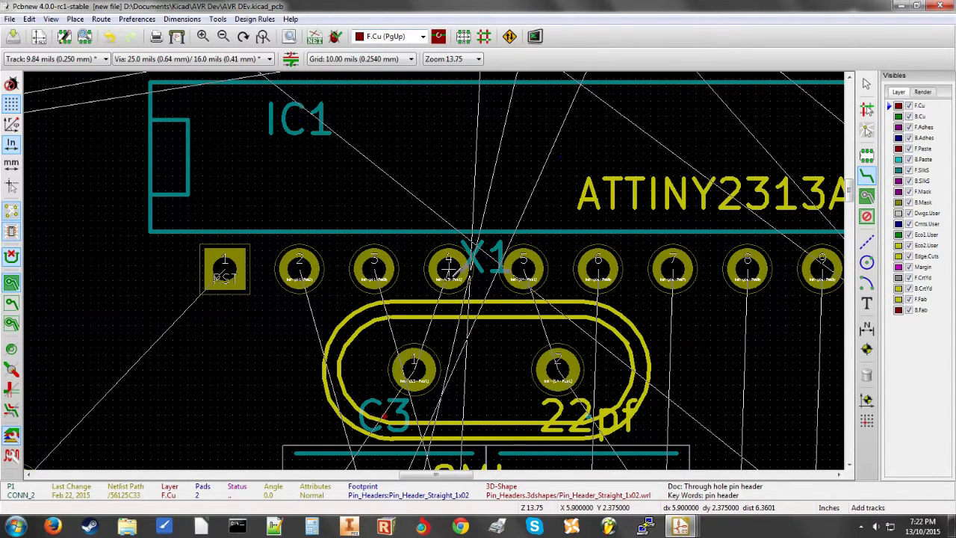
left_click(449, 263)
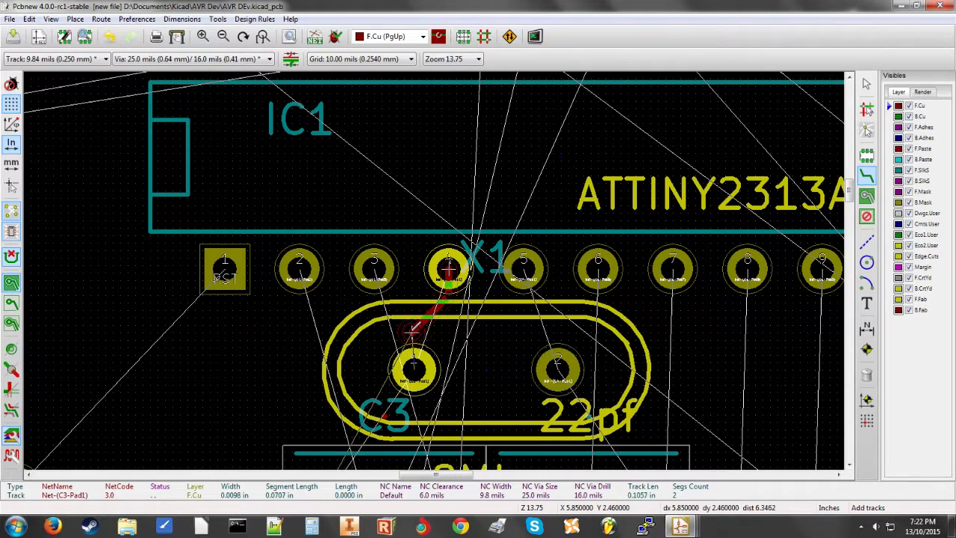
key("Escape")
left_click(65, 59)
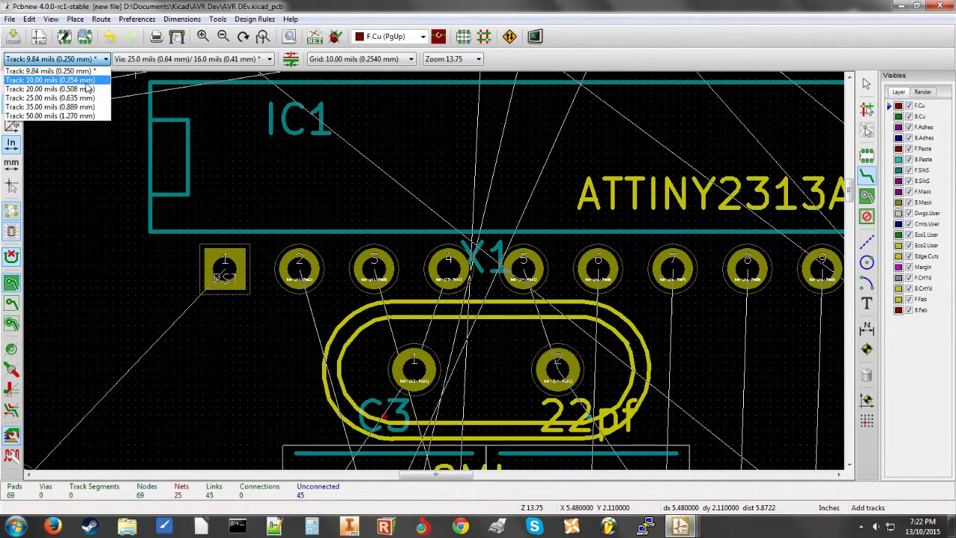
left_click(86, 80)
left_click(451, 270)
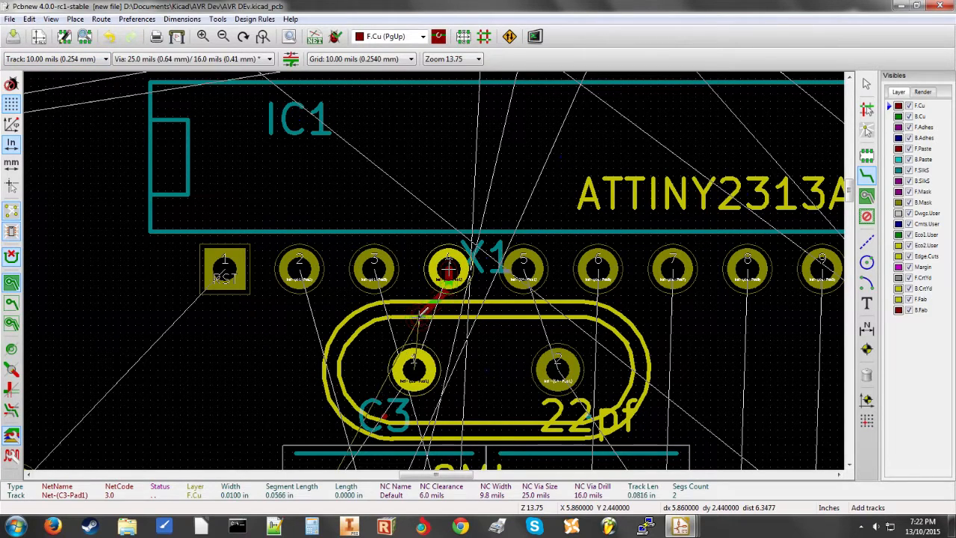
left_click(414, 367)
left_click(523, 267)
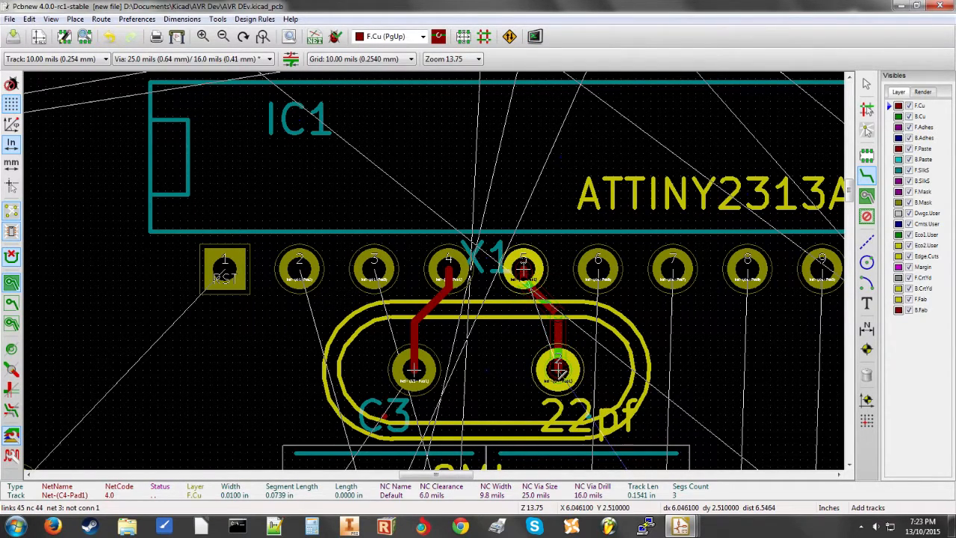
left_click(559, 372)
Step: Route crystal pads 2 and 1 to pad 1 of C4 and C3 respectively, and join the two capacitors' GND pads
scroll(559, 371, "down", 1)
scroll(429, 274, "up", 1)
scroll(427, 275, "down", 1)
scroll(431, 273, "up", 1)
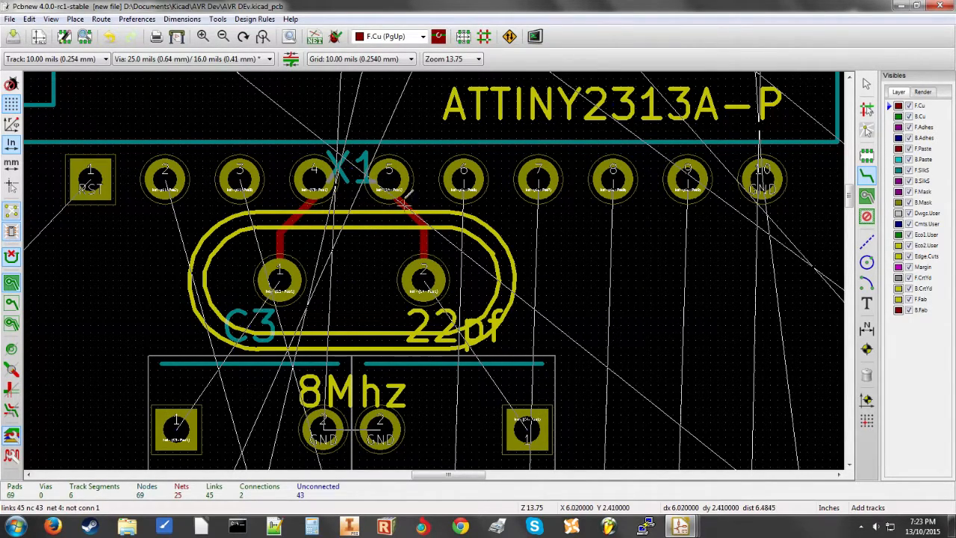
scroll(411, 198, "down", 4)
scroll(439, 265, "up", 1)
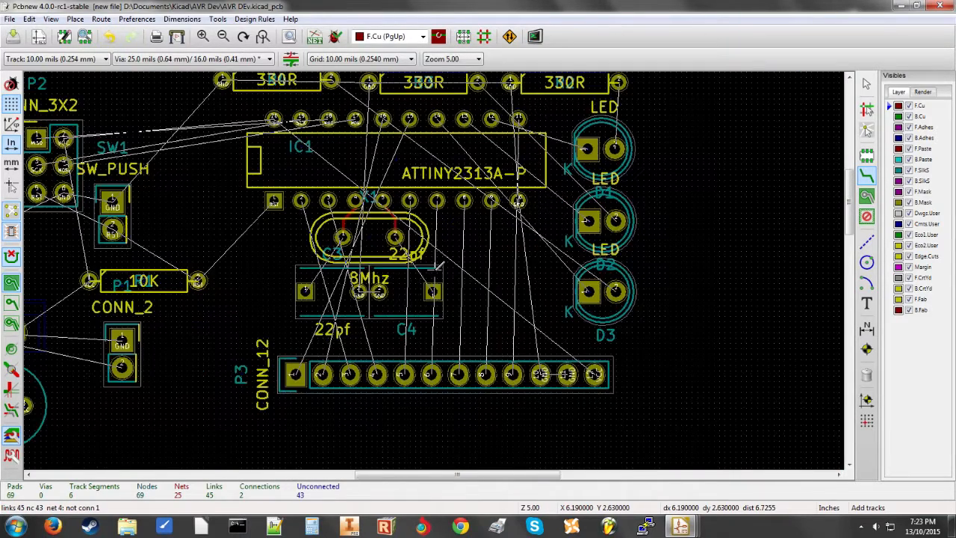
scroll(439, 265, "up", 1)
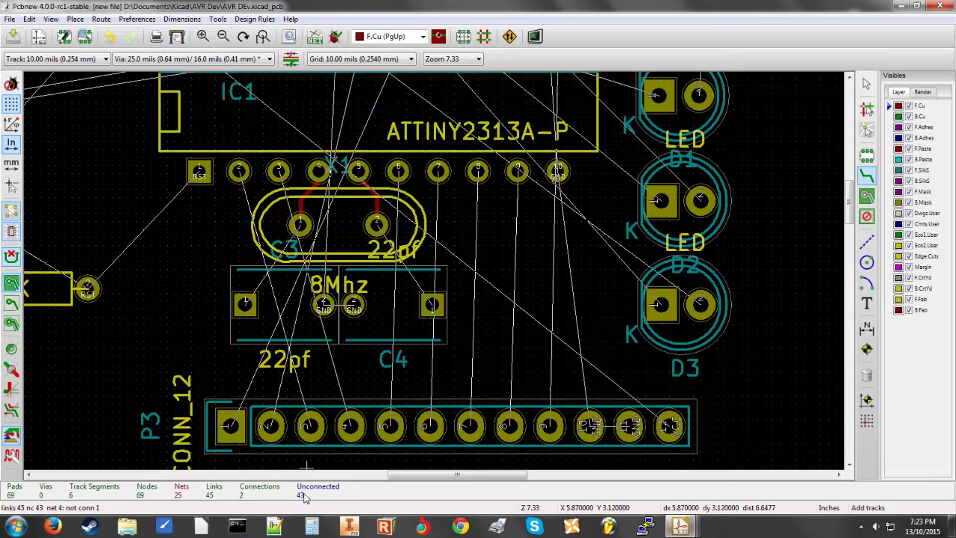
scroll(373, 272, "up", 2)
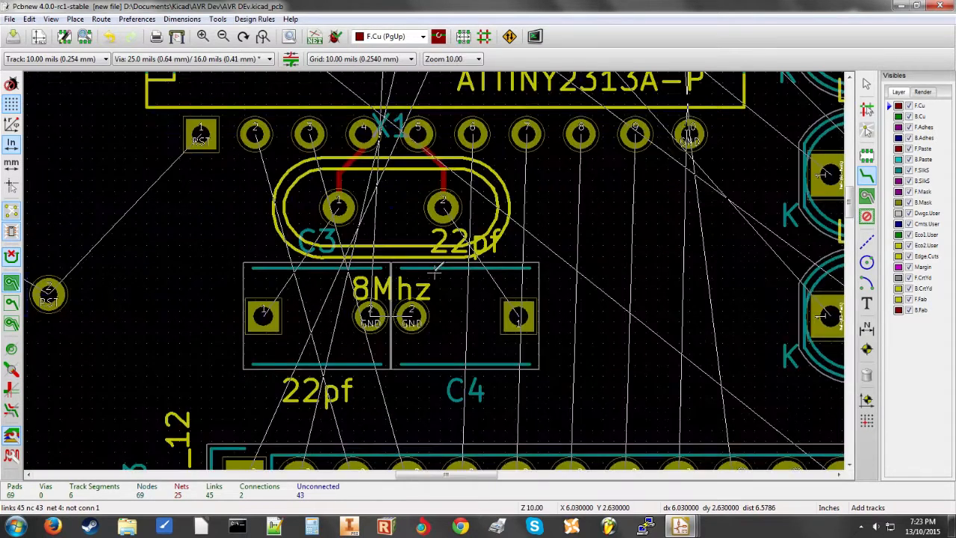
left_click(454, 181)
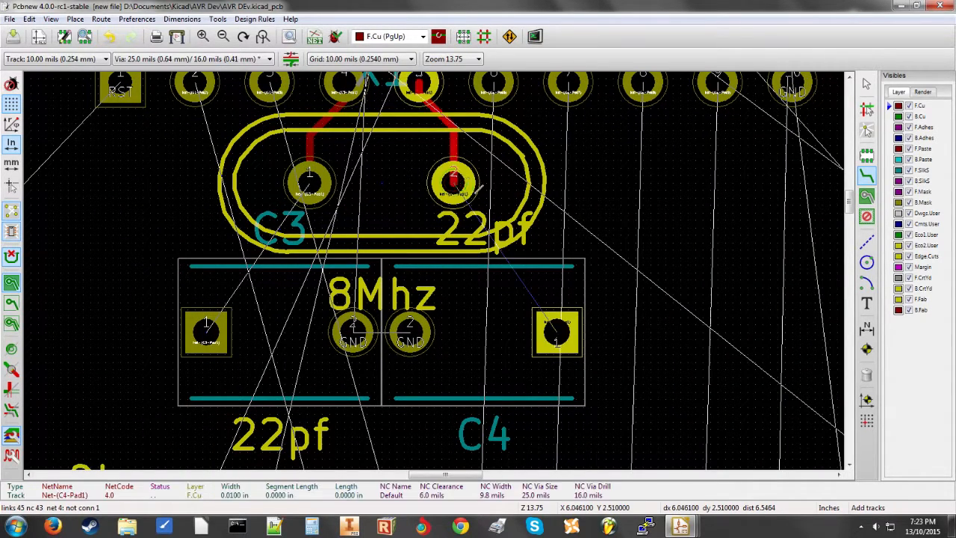
double_click(557, 330)
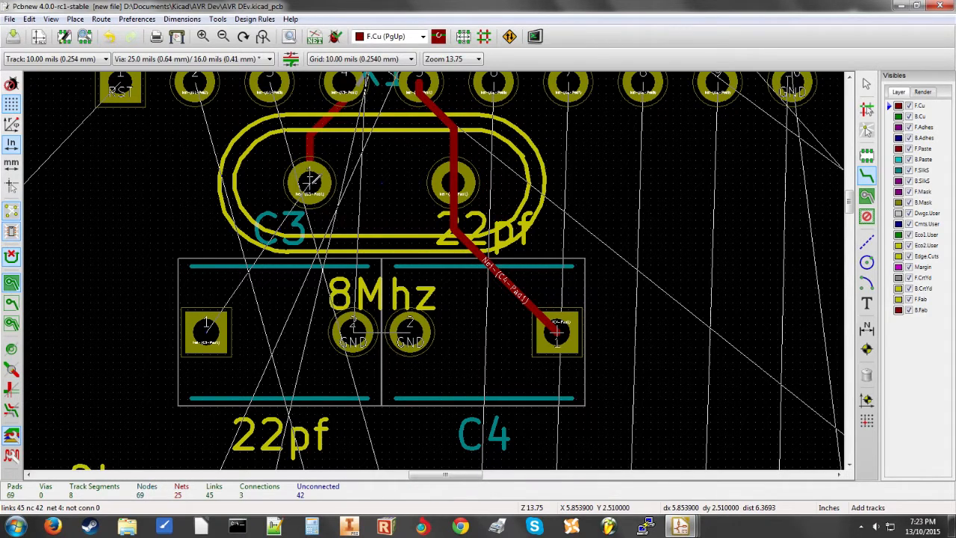
left_click(309, 181)
double_click(207, 330)
left_click(354, 328)
double_click(410, 330)
Step: Move header P3 up directly below capacitors C3 and C4 so its pads line up with the IC1 pins
scroll(536, 210, "down", 3)
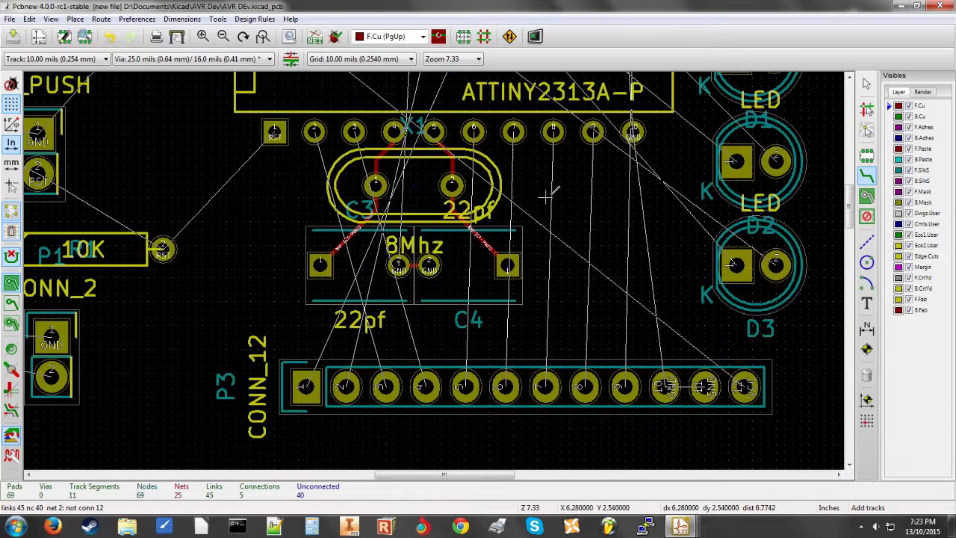
scroll(536, 210, "down", 1)
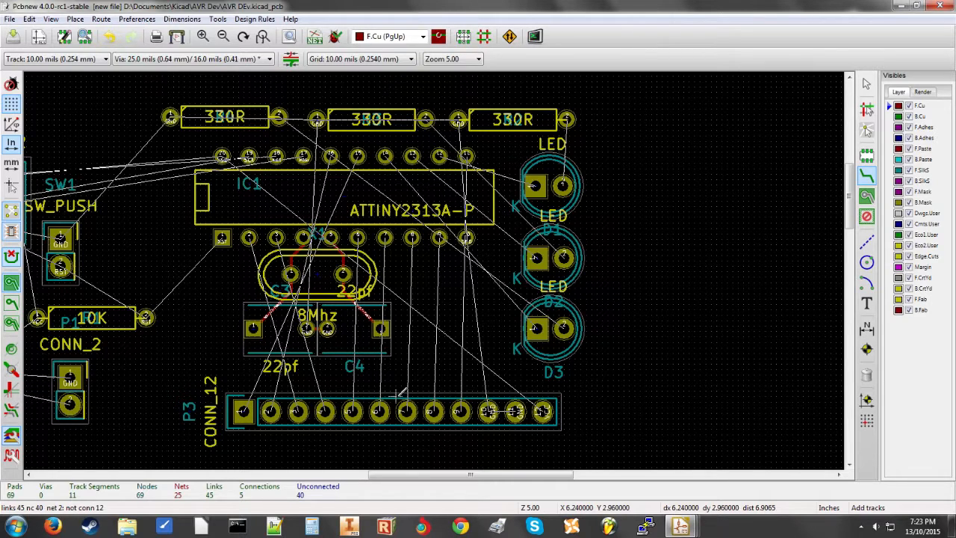
key("Escape")
key("m")
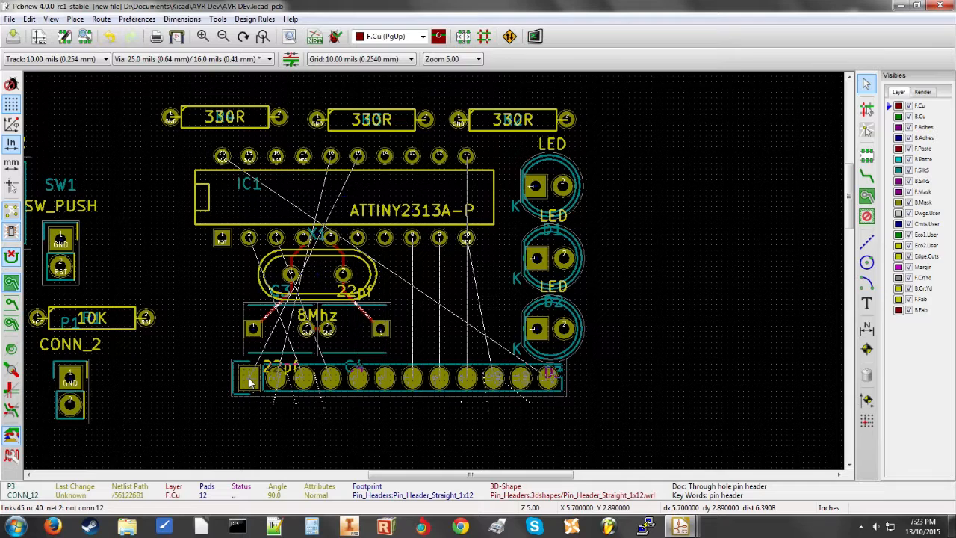
left_click(250, 381)
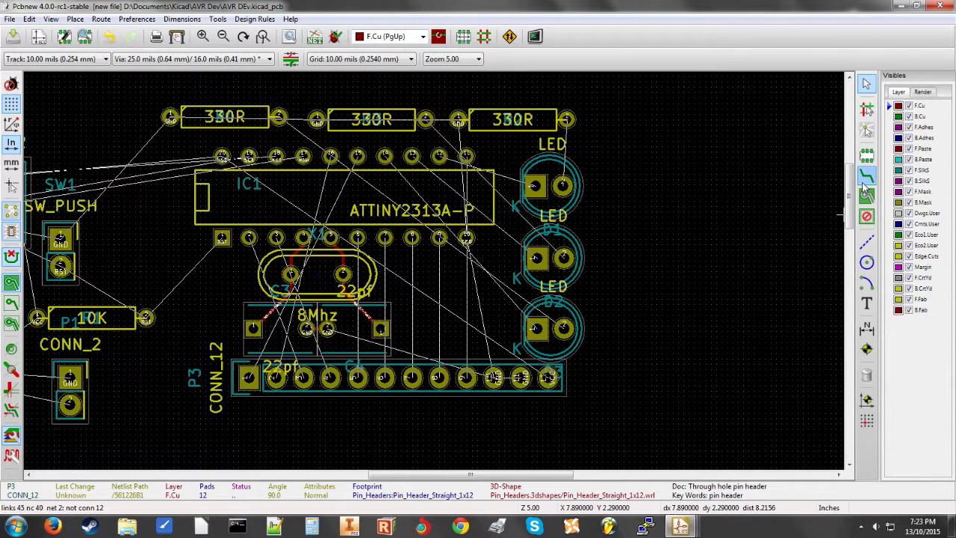
Step: Using 20 mil tracks on F.Cu, route IC1 pins 7, 8, 9 and 10 to header P3 pads 6, 7, 8 and 10
left_click(864, 179)
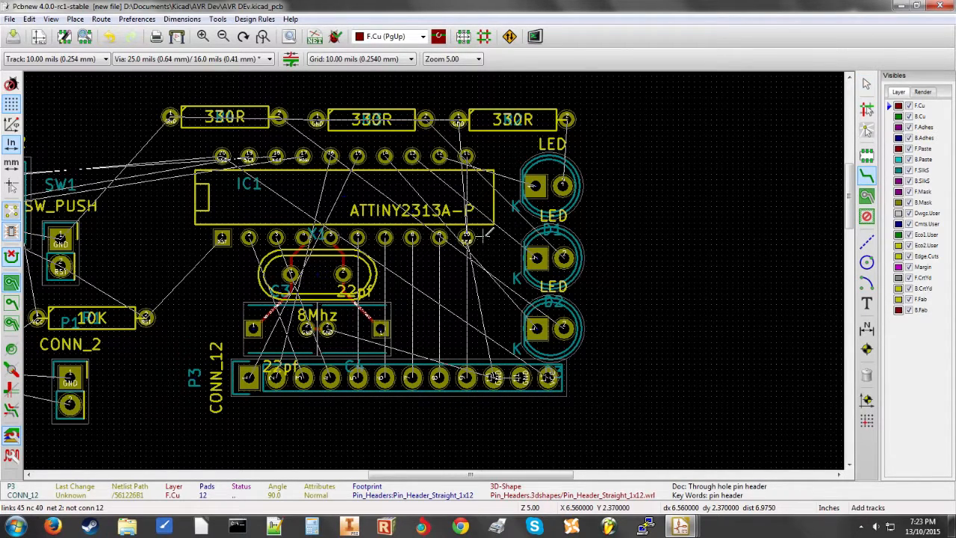
left_click(77, 59)
left_click(75, 88)
left_click(466, 238)
scroll(465, 366, "up", 3)
scroll(434, 263, "down", 3)
left_click(508, 263)
left_click(359, 160)
left_click(360, 295)
scroll(329, 223, "up", 2)
scroll(453, 272, "down", 1)
scroll(434, 274, "up", 1)
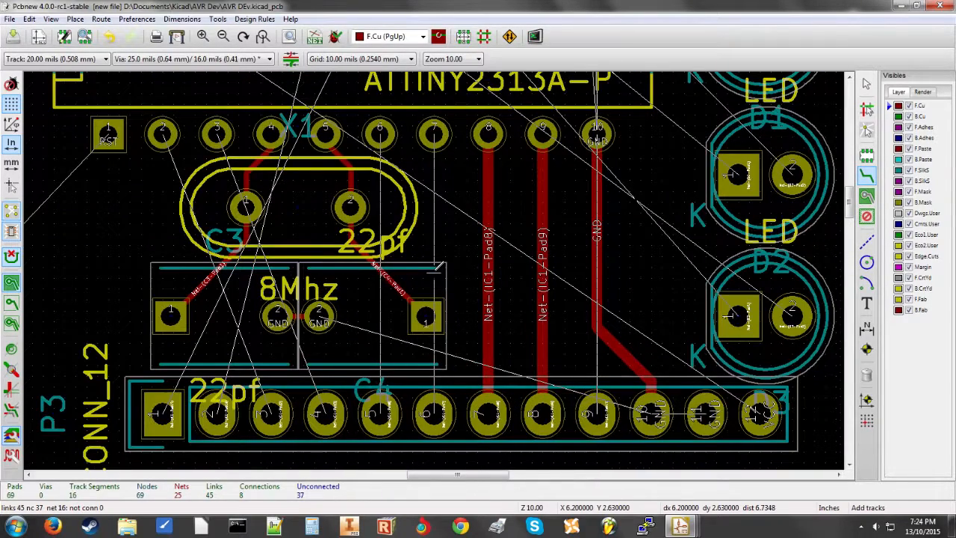
left_click(434, 136)
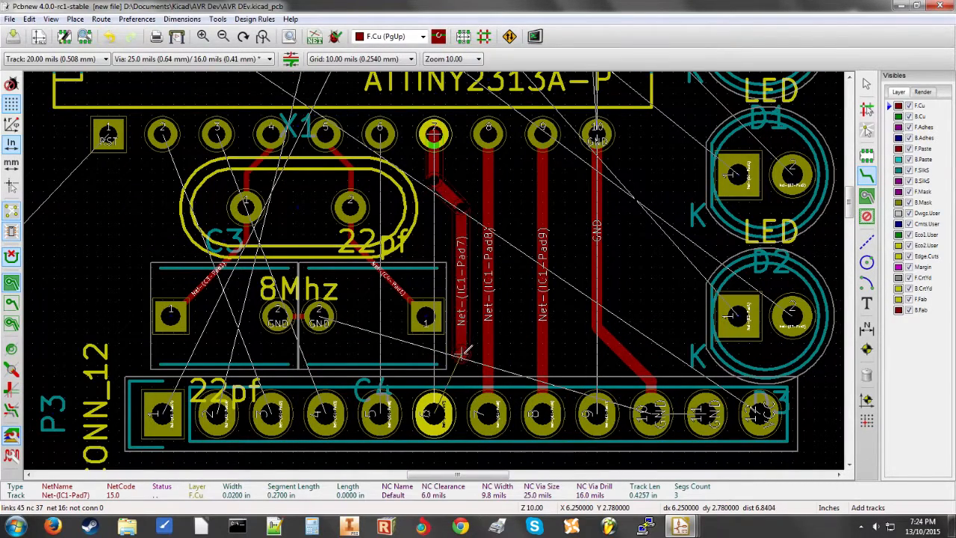
left_click(436, 399)
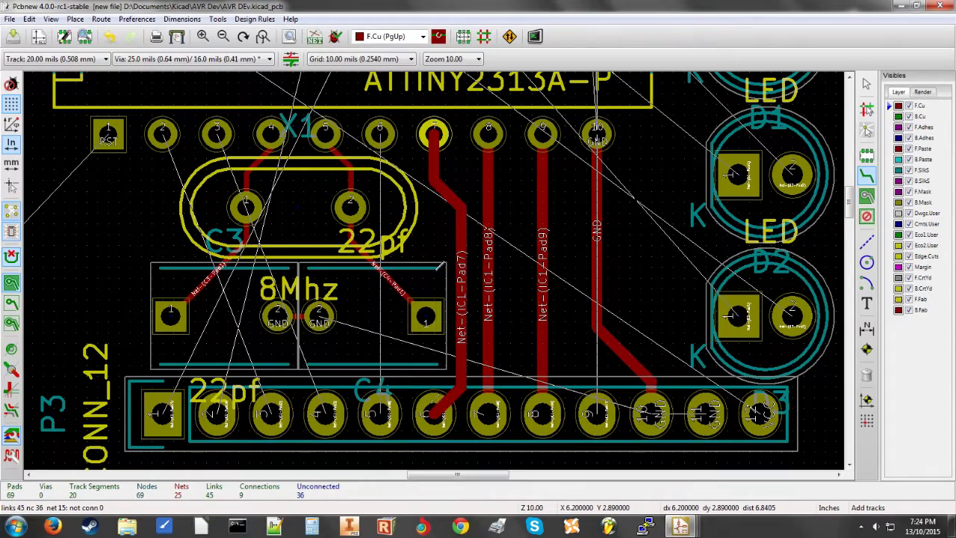
Step: Switch to the B.Cu layer and route a straight 20 mil track from IC1 pin 6 to header P3 pad 5
scroll(432, 403, "down", 1)
scroll(434, 270, "up", 1)
middle_click_drag(365, 252, 479, 359)
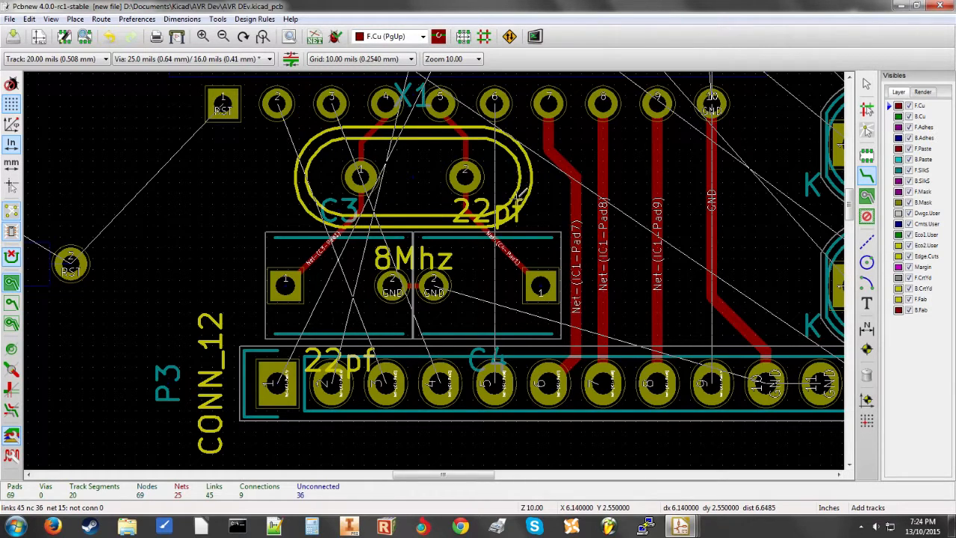
key("Page_Down")
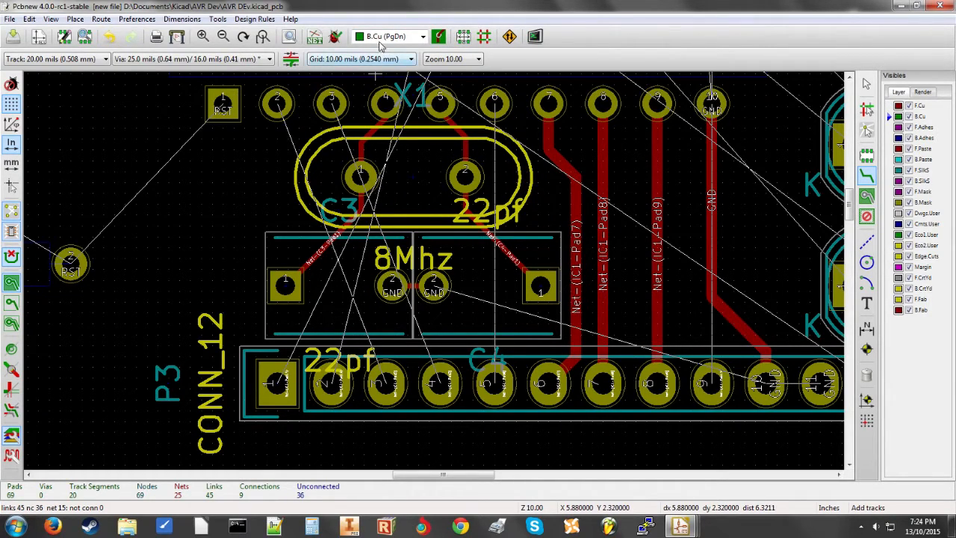
left_click(497, 102)
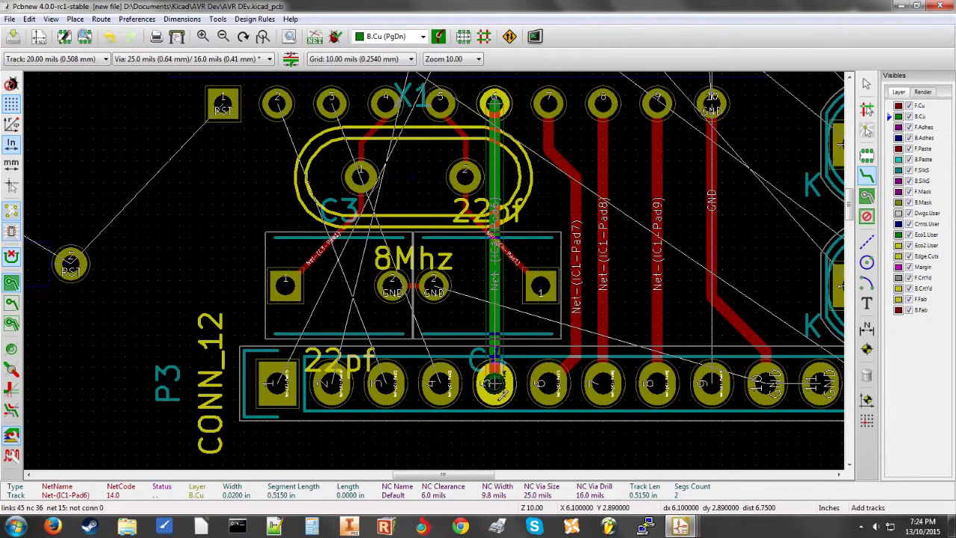
left_click(493, 382)
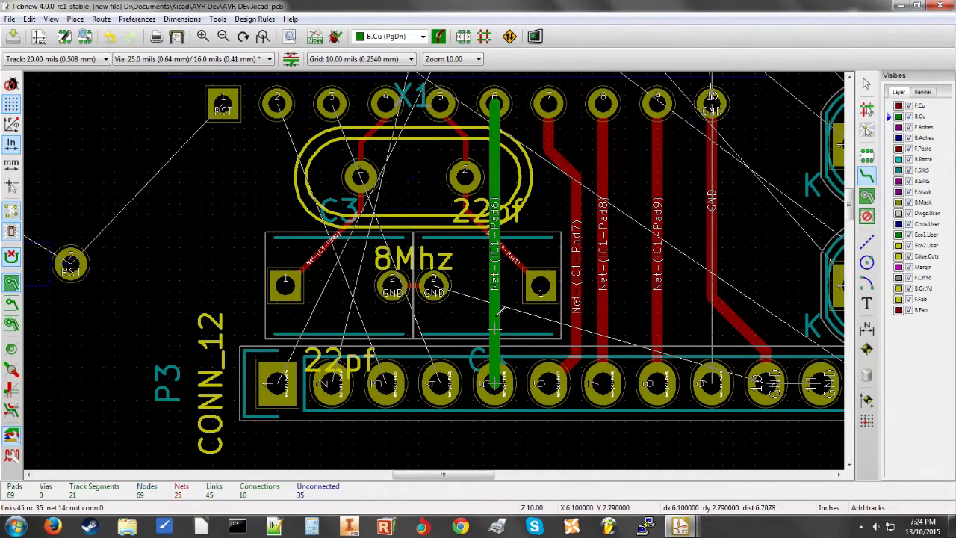
Step: Open the board in the 3D viewer and inspect the footprints and routed tracks up close
scroll(516, 239, "up", 1)
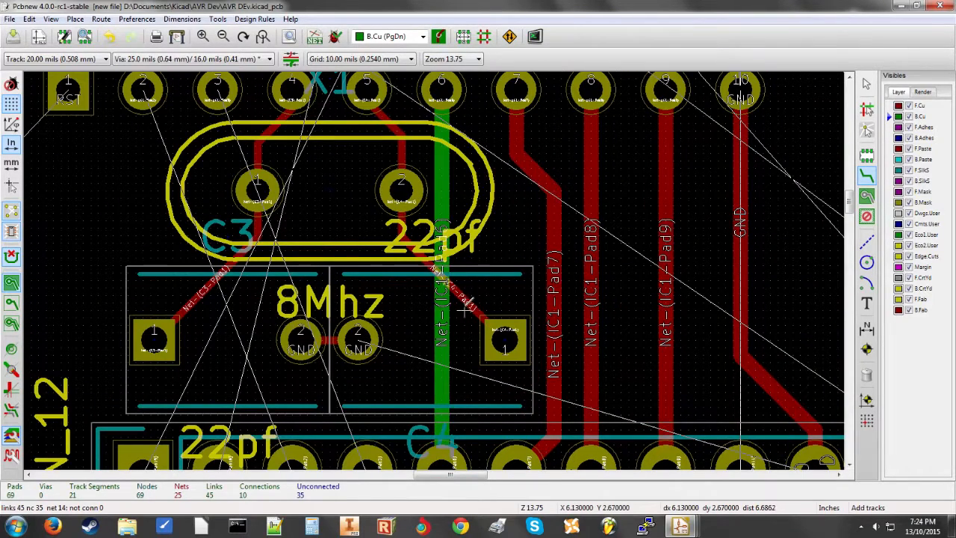
left_click(51, 19)
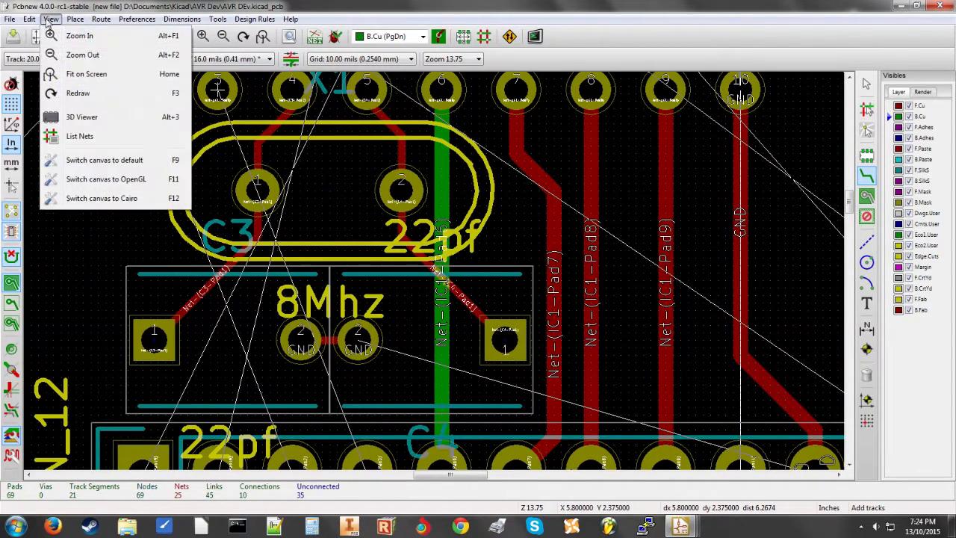
left_click(78, 115)
scroll(177, 146, "up", 3)
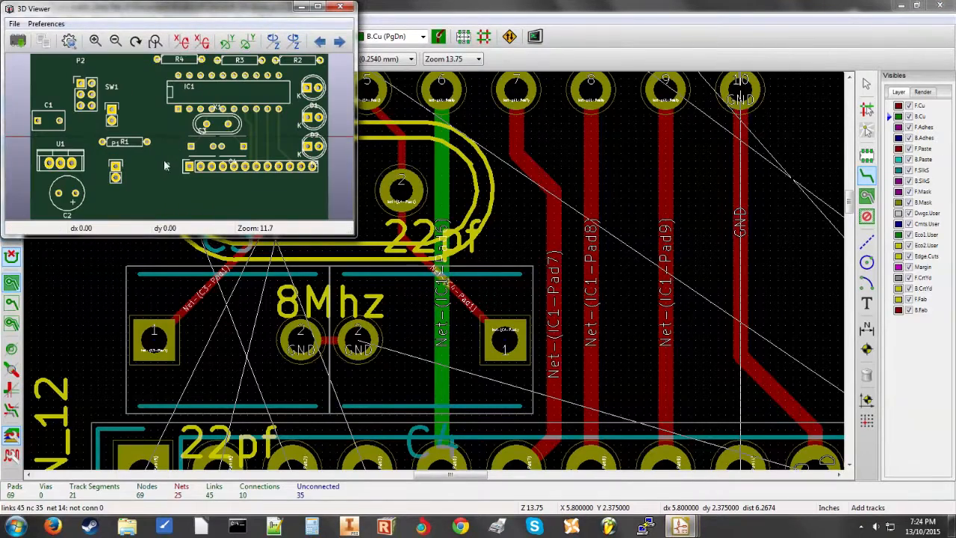
Step: Examine the crystal, capacitor and header P3 area up close in the 3D view and close the viewer
scroll(237, 135, "up", 2)
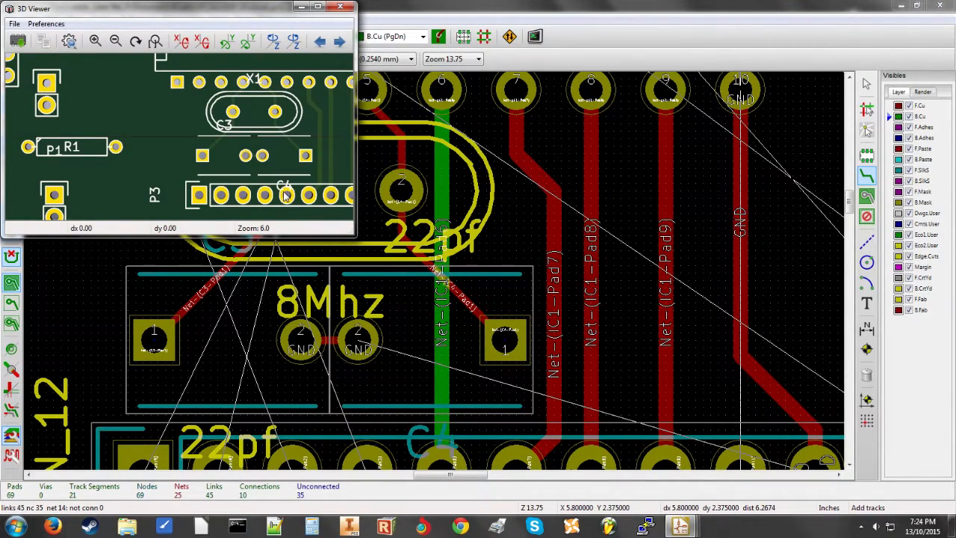
left_click_drag(278, 207, 340, 186)
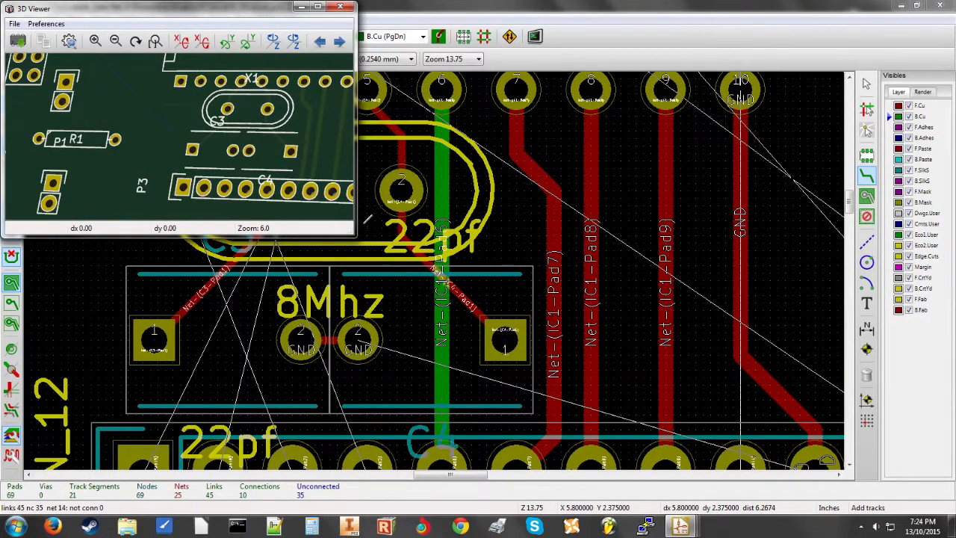
left_click(340, 9)
Step: Start a 20 mil B.Cu track diagonally away from IC1 pin 2 and place a via to continue on F.Cu
scroll(556, 241, "down", 4)
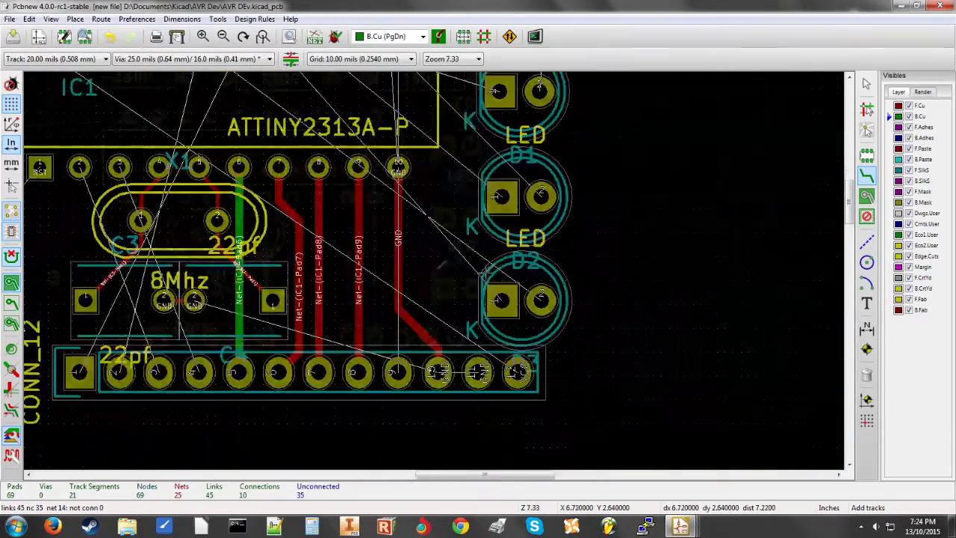
scroll(551, 239, "up", 2)
scroll(436, 264, "down", 2)
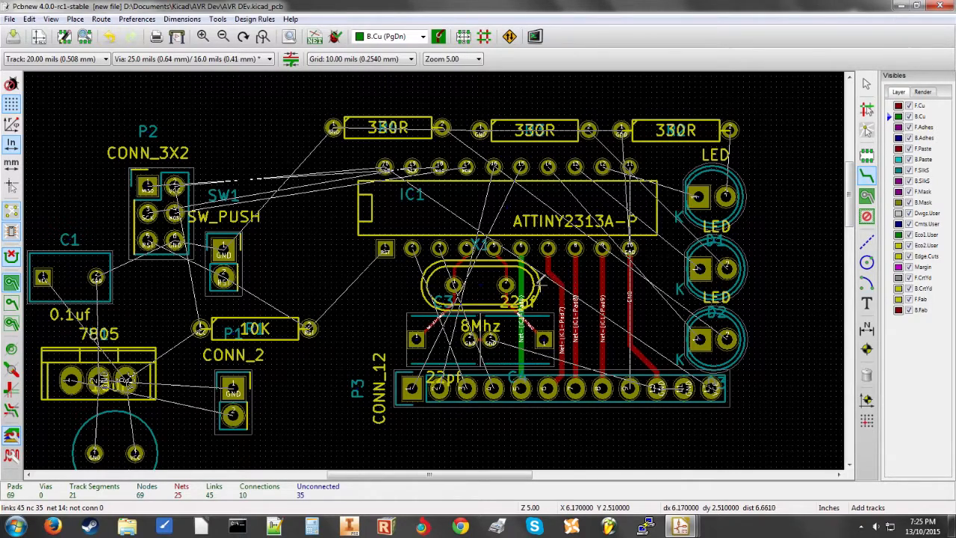
scroll(438, 267, "up", 3)
scroll(439, 267, "down", 2)
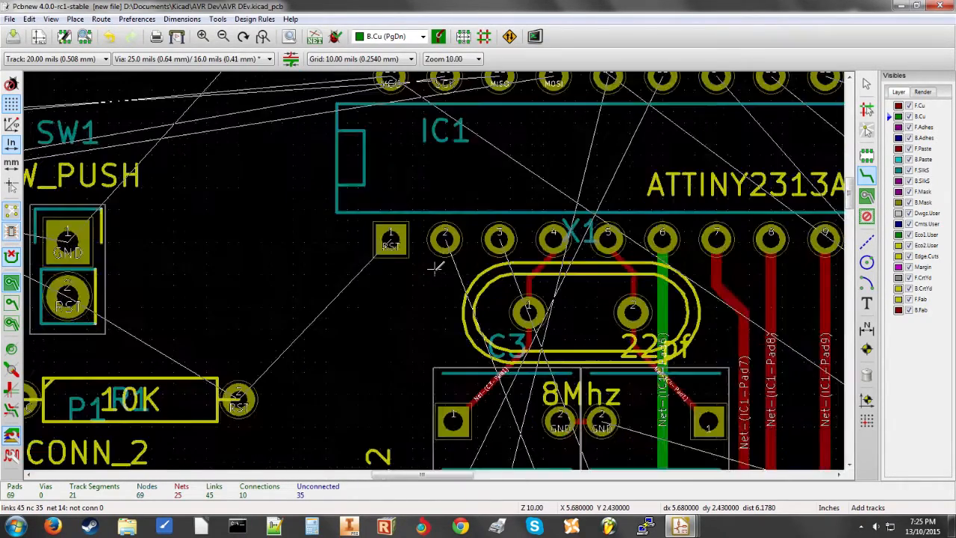
scroll(437, 269, "up", 1)
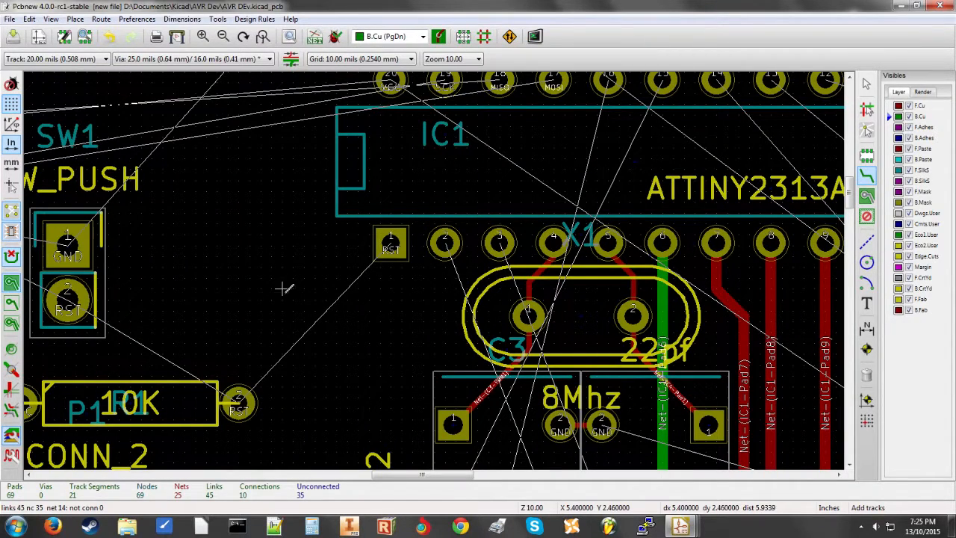
left_click(445, 240)
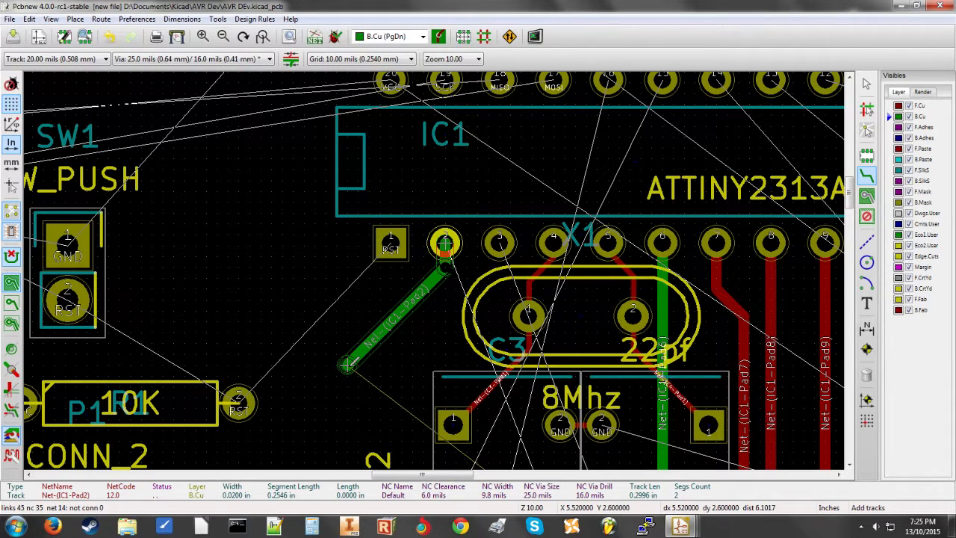
key("Page_Up")
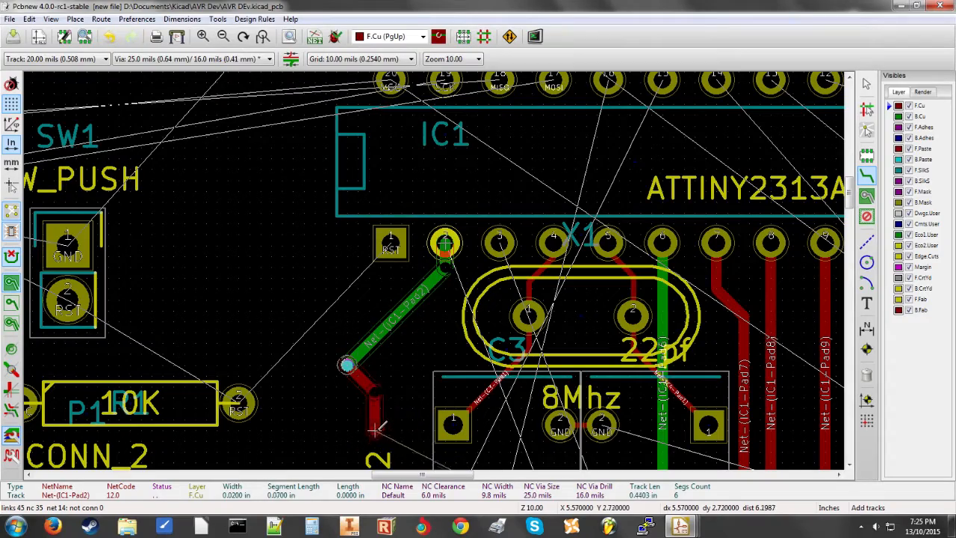
Step: Continue the track on F.Cu around the outside of header P3 and finish on B.Cu through a via at pad 3
middle_click_drag(384, 407, 400, 194)
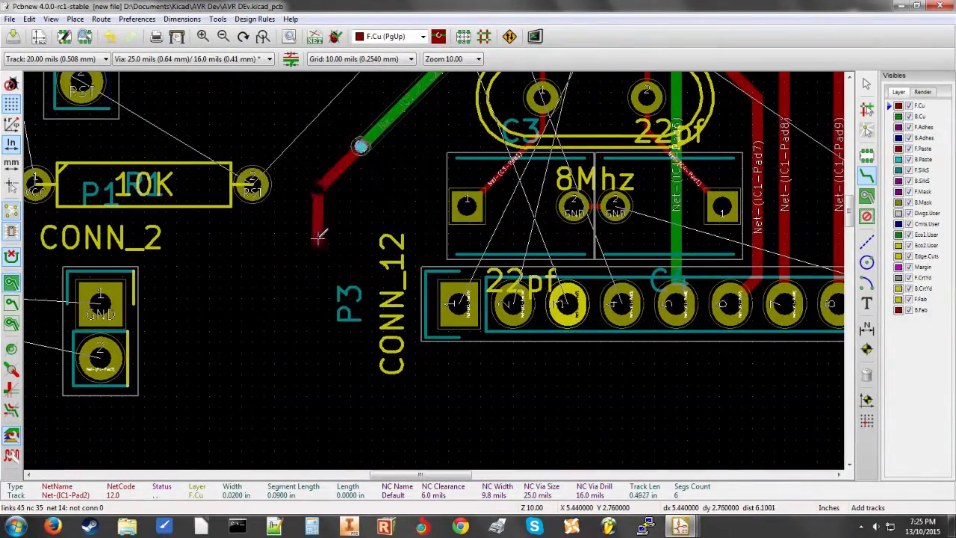
left_click(307, 260)
left_click(330, 401)
left_click(458, 413)
key("v")
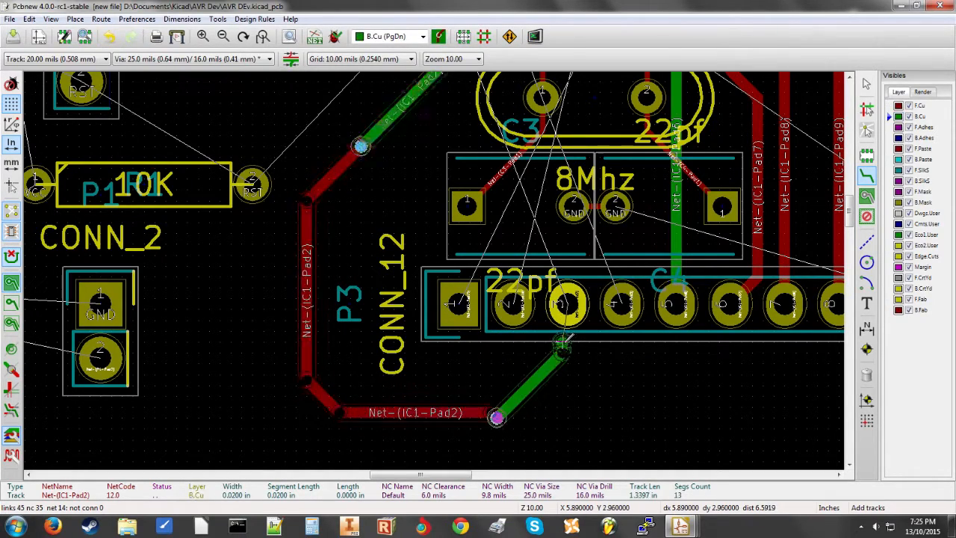
left_click(568, 304)
scroll(567, 304, "down", 4)
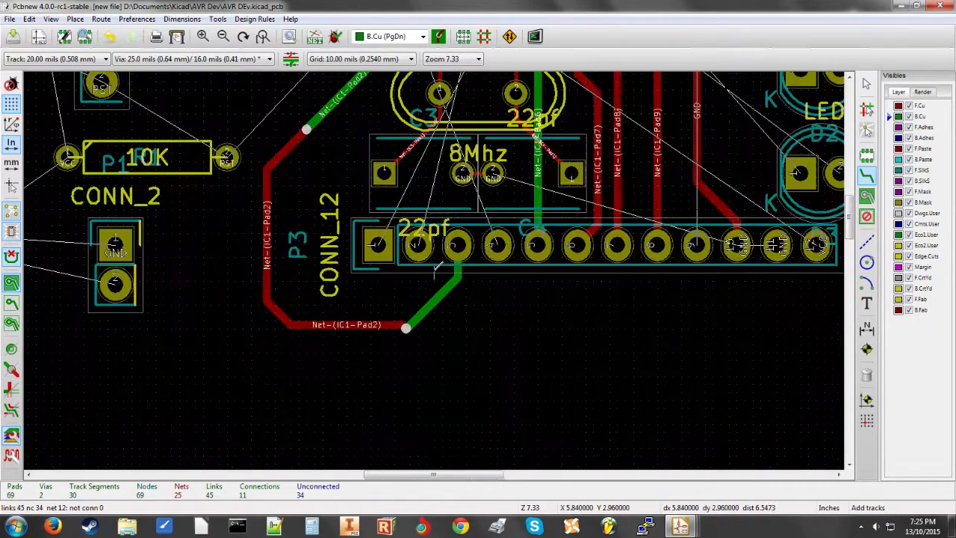
Step: Open the board in the 3D viewer, inspect the new track and its vias from both sides, and close the viewer
left_click(76, 19)
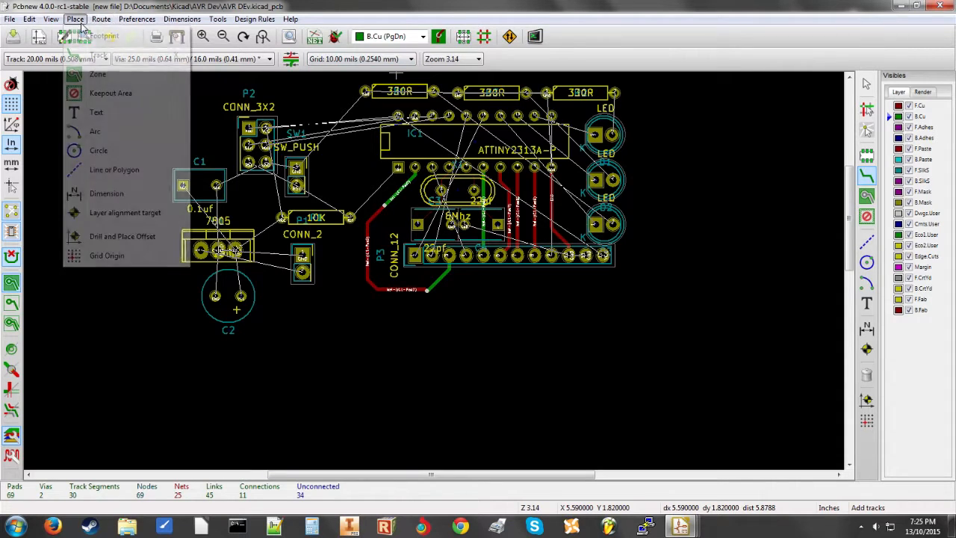
left_click(77, 114)
scroll(181, 154, "up", 5)
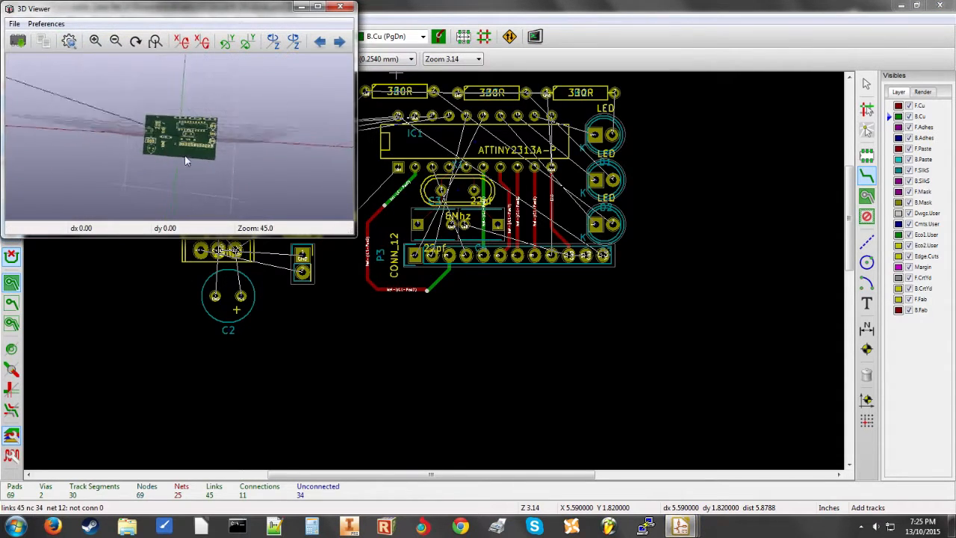
left_click_drag(171, 151, 192, 95)
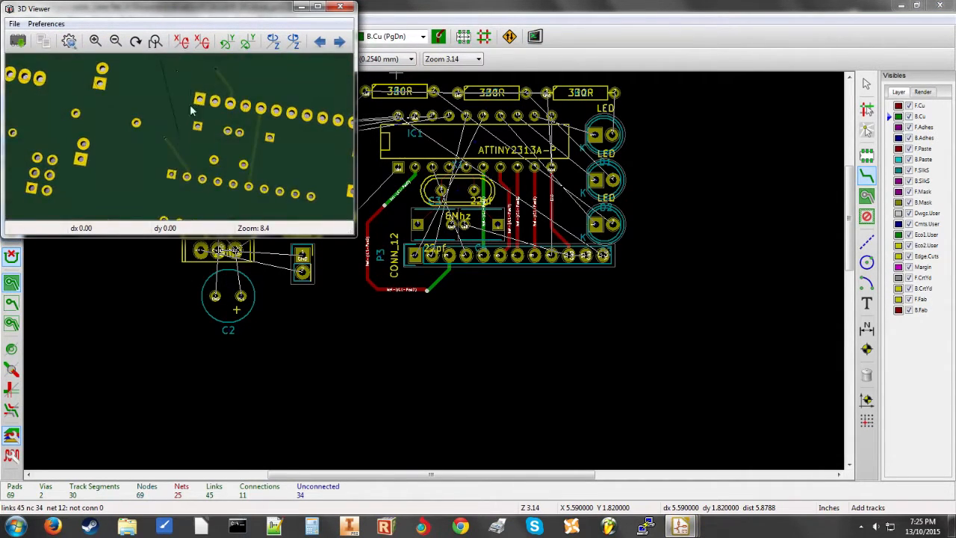
scroll(167, 141, "up", 4)
left_click_drag(140, 143, 163, 78)
scroll(195, 176, "down", 4)
scroll(201, 196, "up", 1)
left_click_drag(227, 77, 147, 150)
left_click_drag(291, 150, 309, 109)
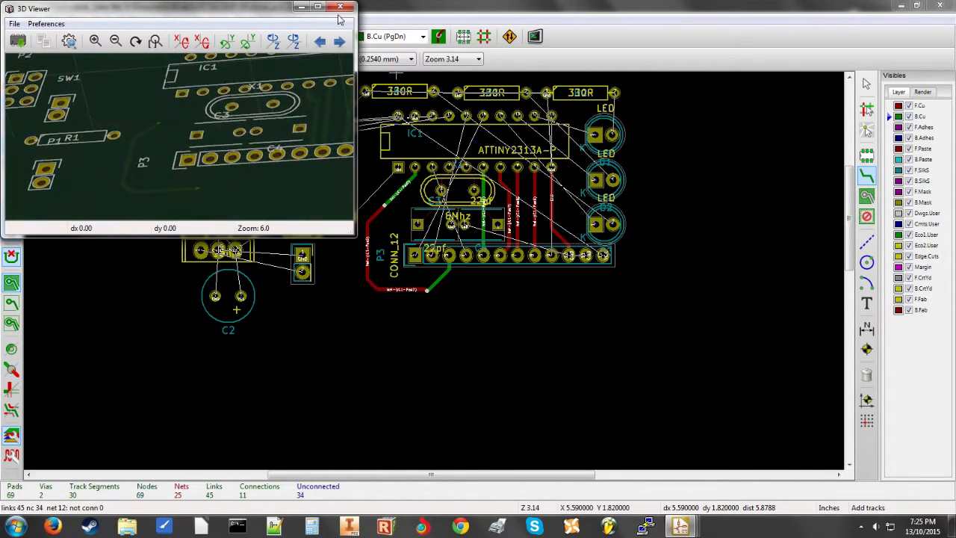
left_click(341, 7)
Step: Undo the track with vias routed from IC1 pin 2 to header P3 pad 3
scroll(393, 180, "up", 1)
scroll(448, 309, "up", 1)
scroll(437, 270, "down", 3)
scroll(435, 271, "up", 2)
scroll(436, 273, "up", 1)
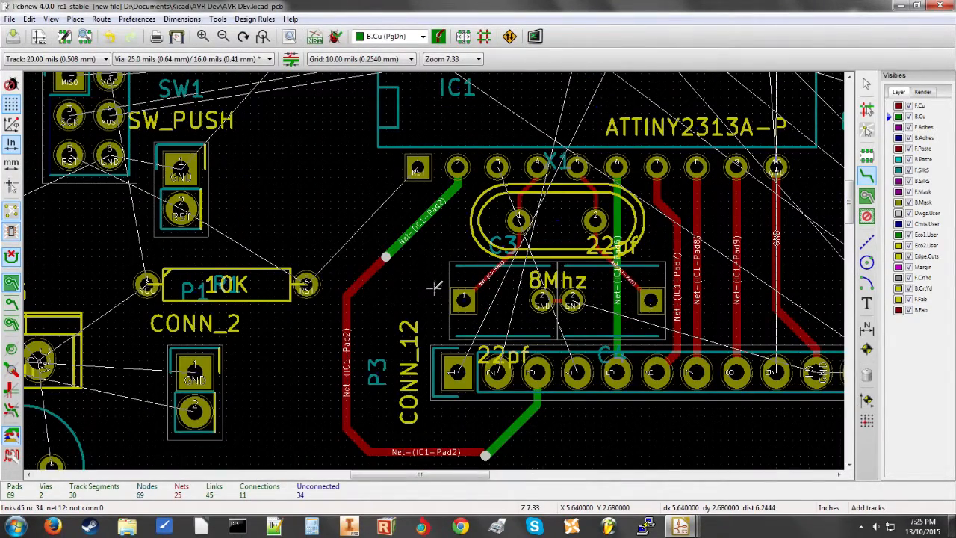
key("ctrl+z")
scroll(481, 290, "up", 1)
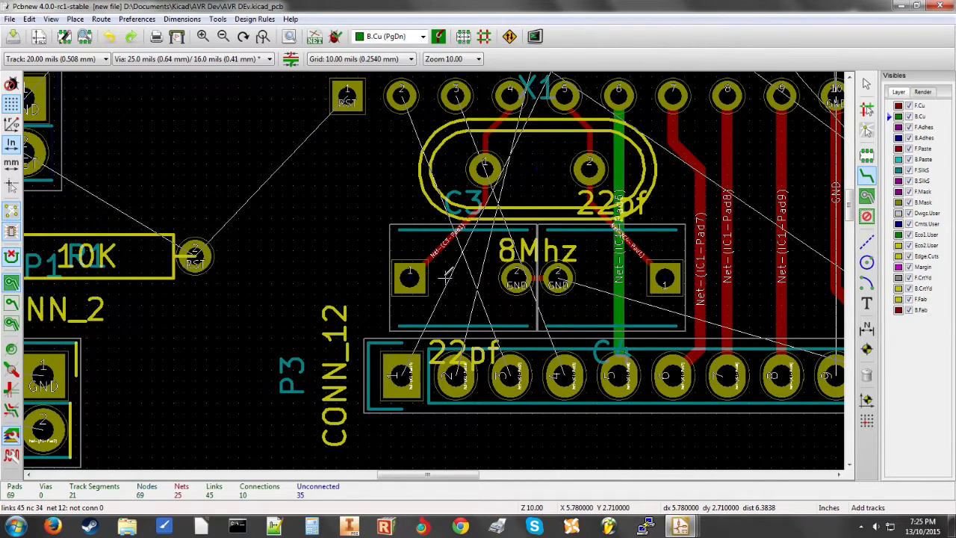
left_click(456, 95)
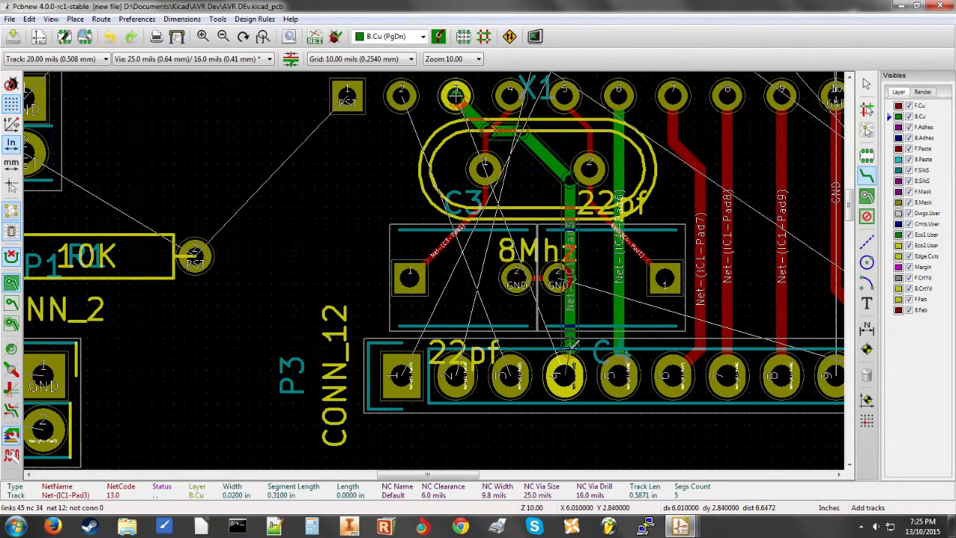
left_click(559, 224)
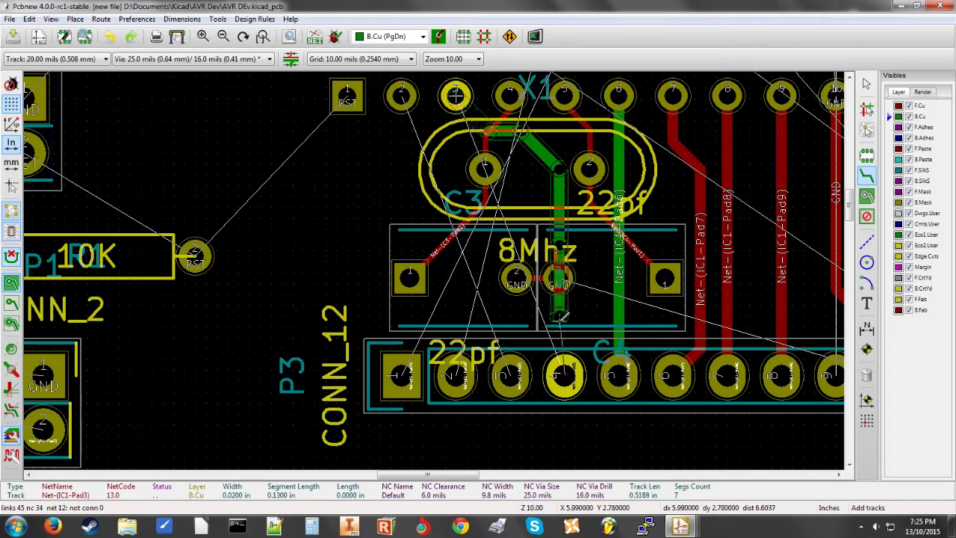
key("Escape")
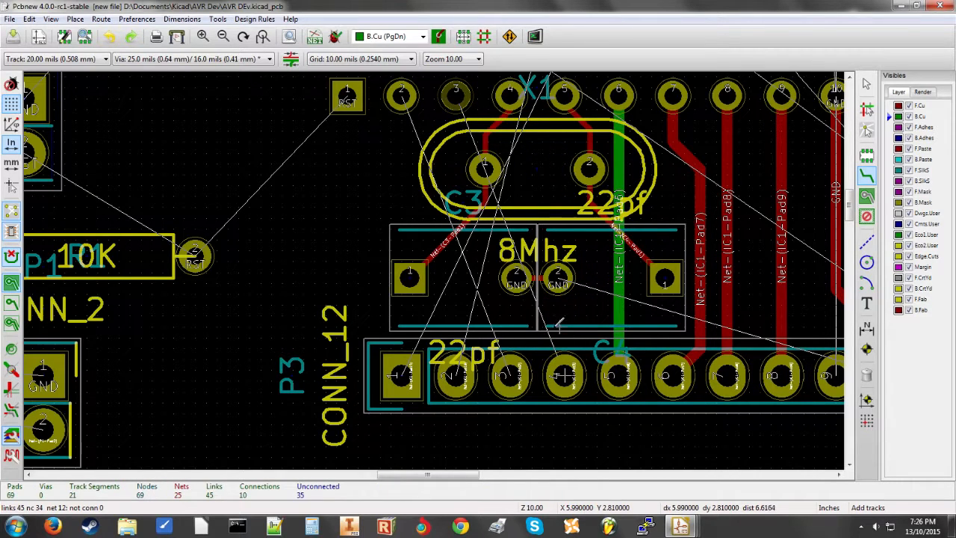
Step: Route a 20 mil B.Cu track from IC1 pin 3 between the crystal pads and past C4 to header P3 pad 4
left_click(456, 94)
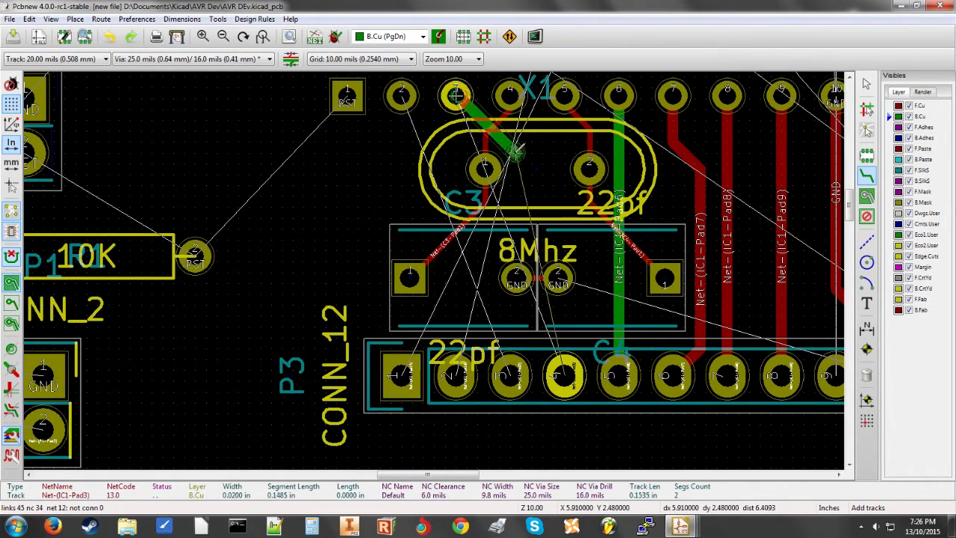
scroll(516, 151, "up", 3)
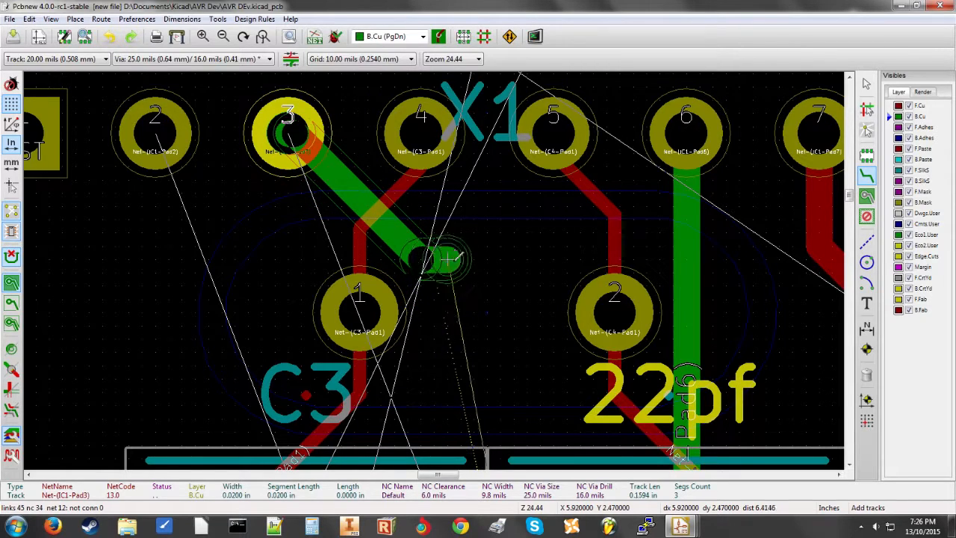
left_click(467, 299)
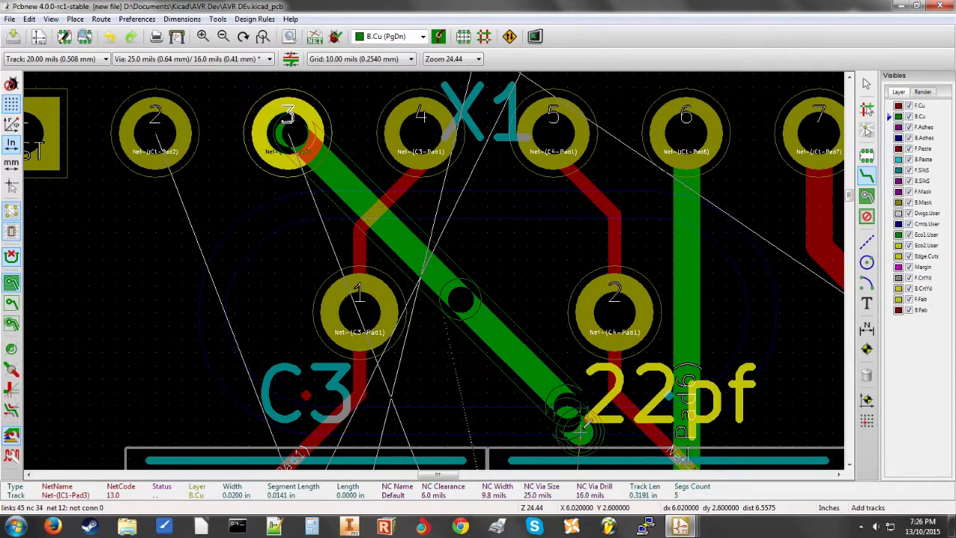
scroll(581, 431, "up", 2)
scroll(436, 270, "down", 5)
scroll(434, 264, "up", 1)
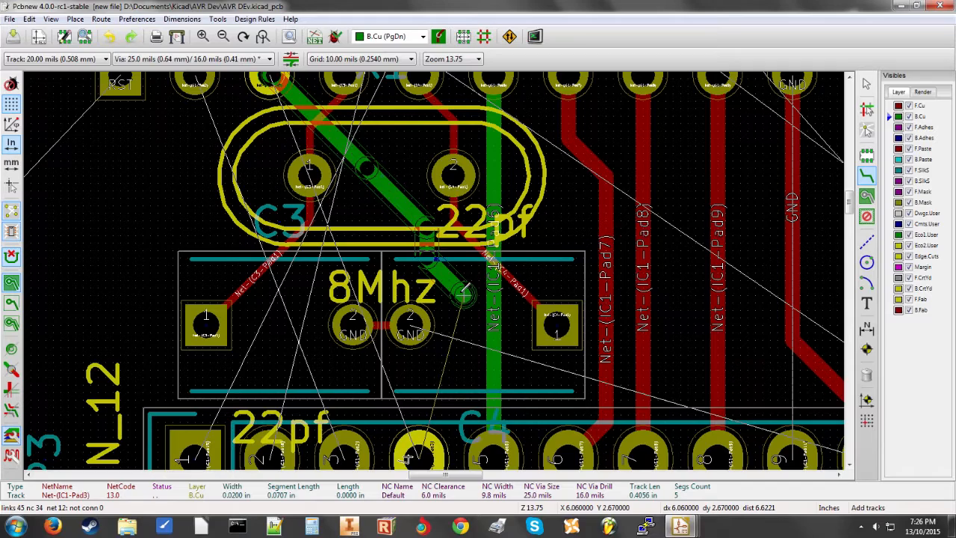
left_click(418, 457)
scroll(418, 458, "down", 4)
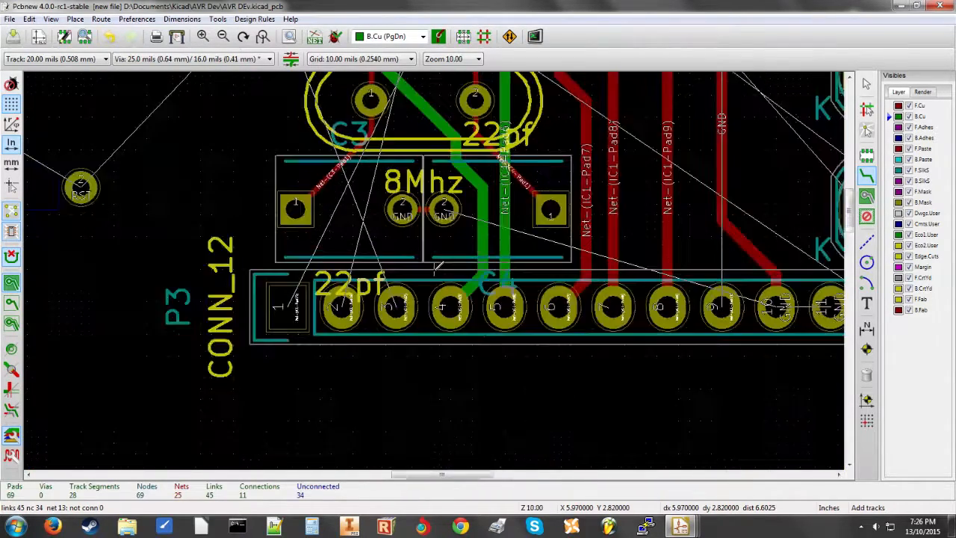
Step: Route a 20 mil B.Cu track from IC1 pin 2 between the pads of C3 to header P3 pad 3
scroll(436, 267, "up", 2)
scroll(436, 269, "down", 1)
scroll(436, 271, "up", 3)
scroll(437, 270, "down", 4)
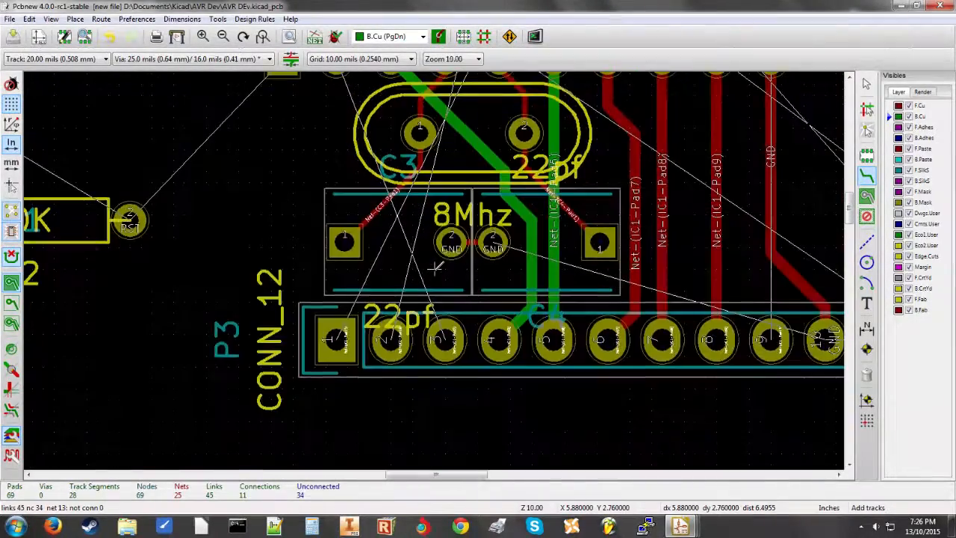
scroll(430, 262, "up", 1)
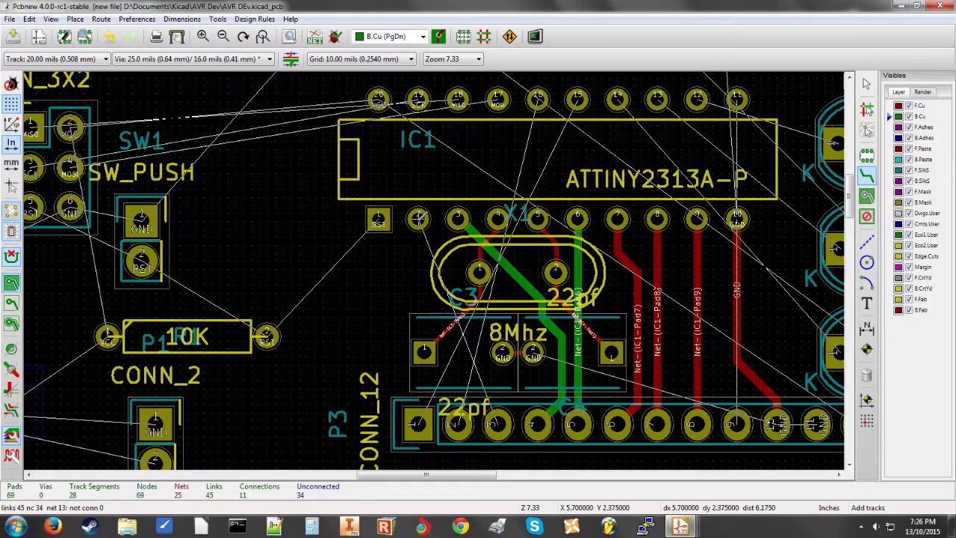
left_click(419, 218)
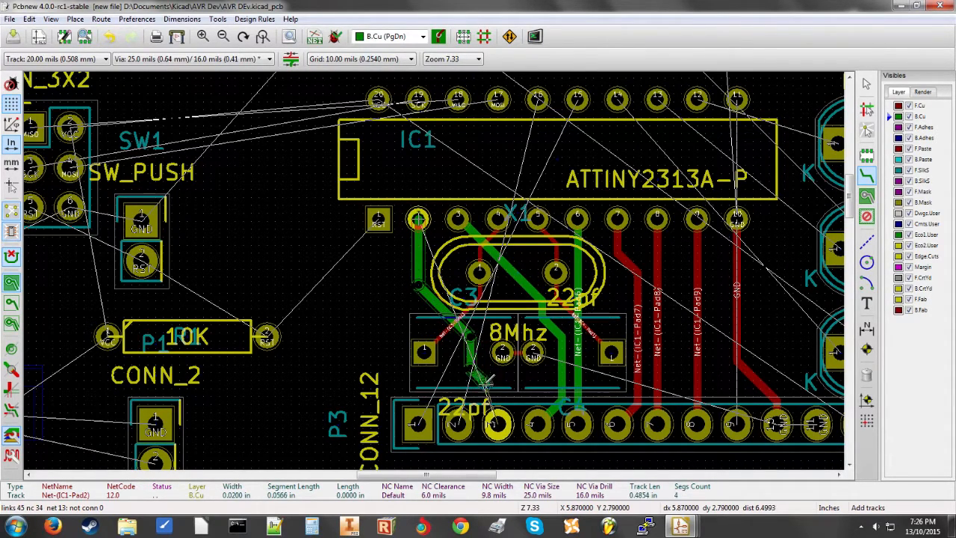
double_click(498, 424)
scroll(498, 423, "down", 1)
scroll(457, 258, "up", 2)
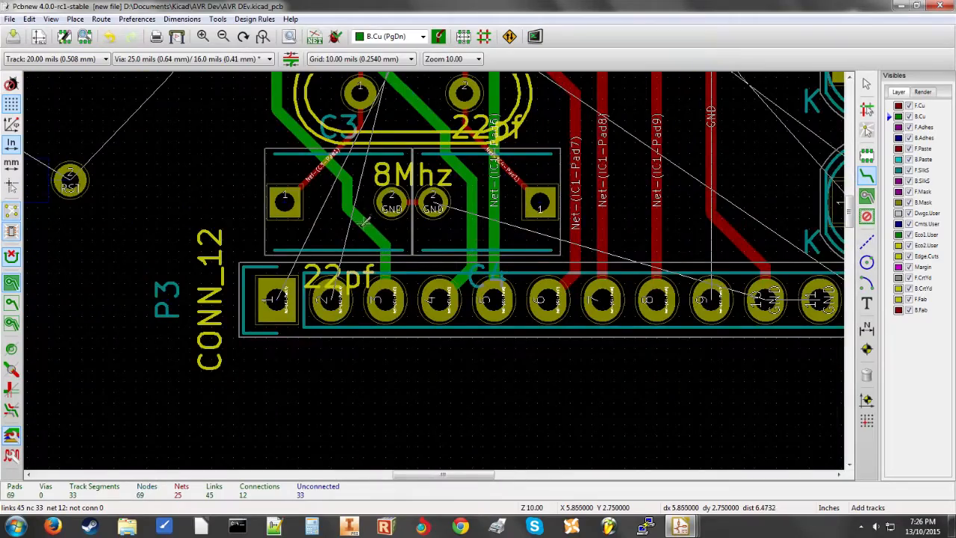
Step: Set the track width to 10 mils and route a B.Cu track from LED D1 pad 1 to IC1 pin 12
scroll(366, 221, "down", 3)
scroll(440, 266, "up", 3)
scroll(440, 267, "down", 1)
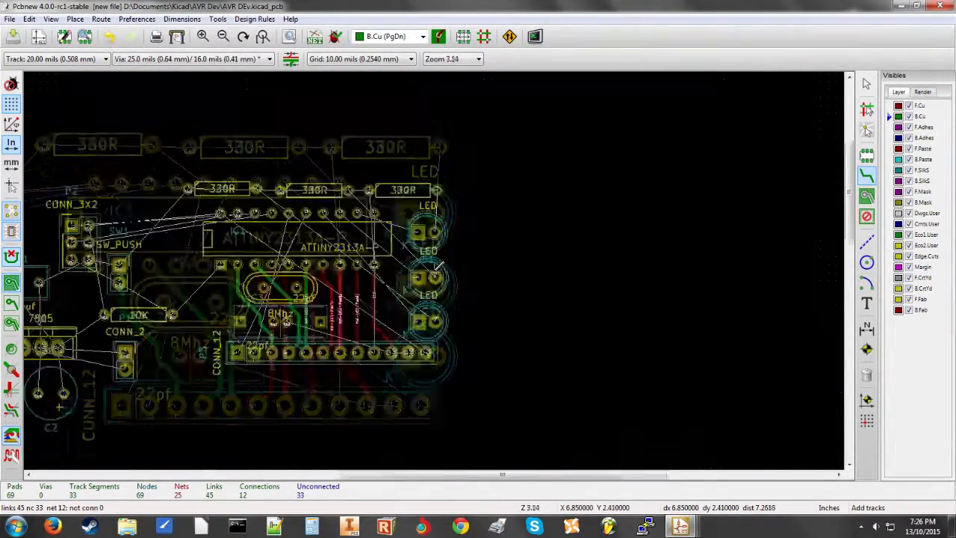
left_click(401, 389)
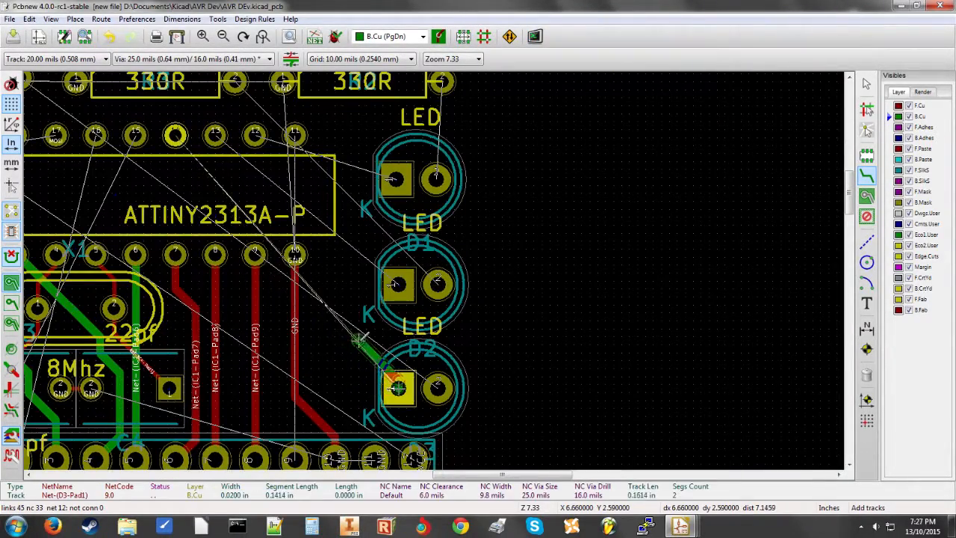
key("Escape")
left_click(90, 59)
left_click(67, 79)
left_click(396, 178)
left_click(254, 135)
Step: Route 10 mil B.Cu tracks connecting LED D2 pad 1 to IC1 pin 13 and IC1 pin 14 to LED D3 pad 1
left_click(397, 284)
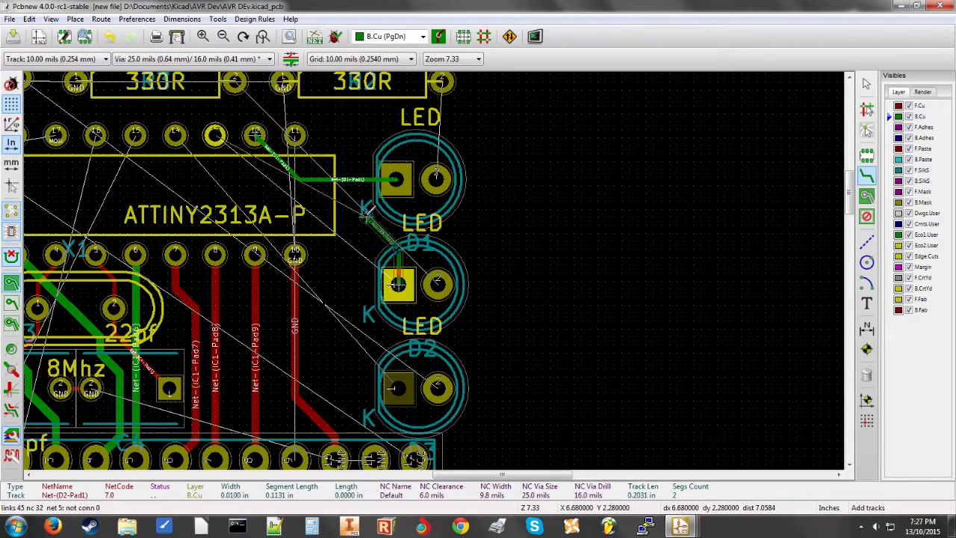
left_click(215, 135)
scroll(215, 135, "up", 1)
left_click(174, 135)
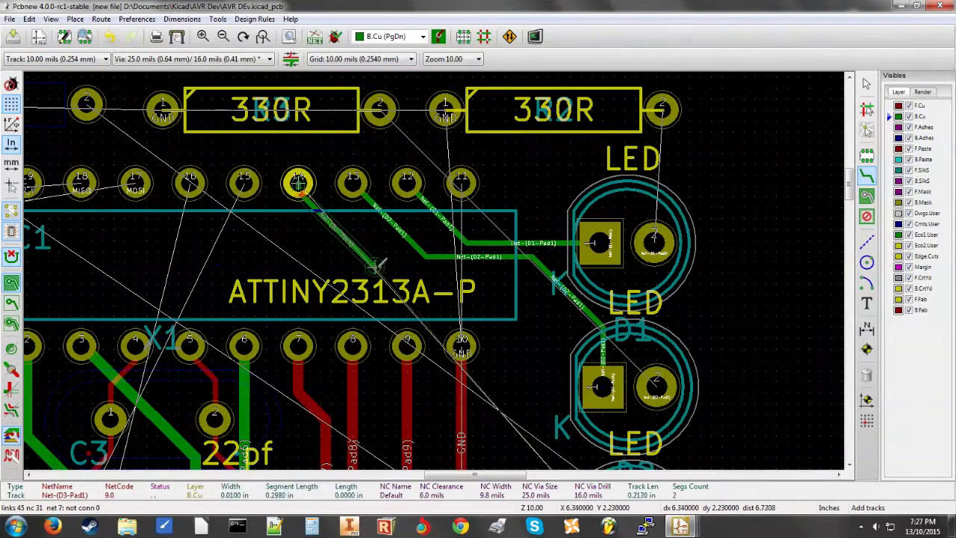
left_click(560, 327)
scroll(557, 420, "up", 1)
scroll(436, 270, "down", 1)
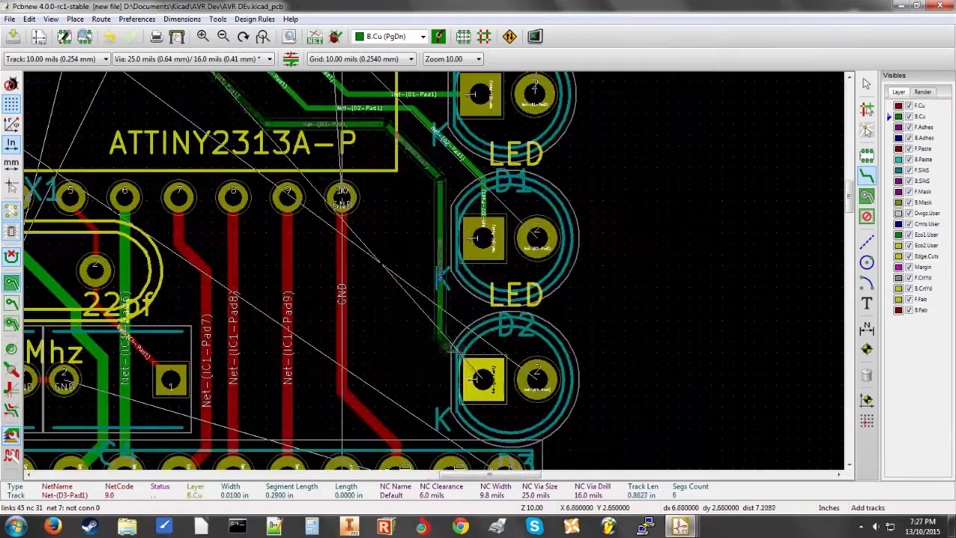
left_click(483, 380)
Step: Route a 10 mil B.Cu track from resistor R2 pad 2 down to LED D1 pad 2
scroll(287, 86, "up", 1)
scroll(437, 271, "down", 1)
scroll(436, 313, "up", 1)
scroll(436, 270, "down", 1)
scroll(436, 270, "down", 2)
left_click(515, 173)
left_click(511, 240)
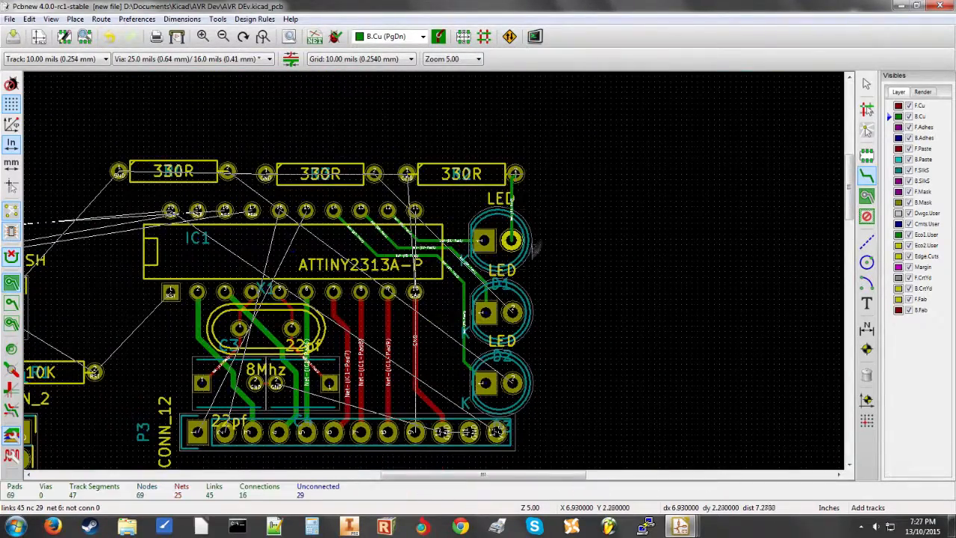
Step: Route a 10 mil B.Cu track from LED D2 pad 2 around LED D1 and above resistor R2 to R3 pad 2
left_click(512, 312)
left_click(529, 249)
scroll(531, 212, "up", 4)
scroll(436, 270, "down", 2)
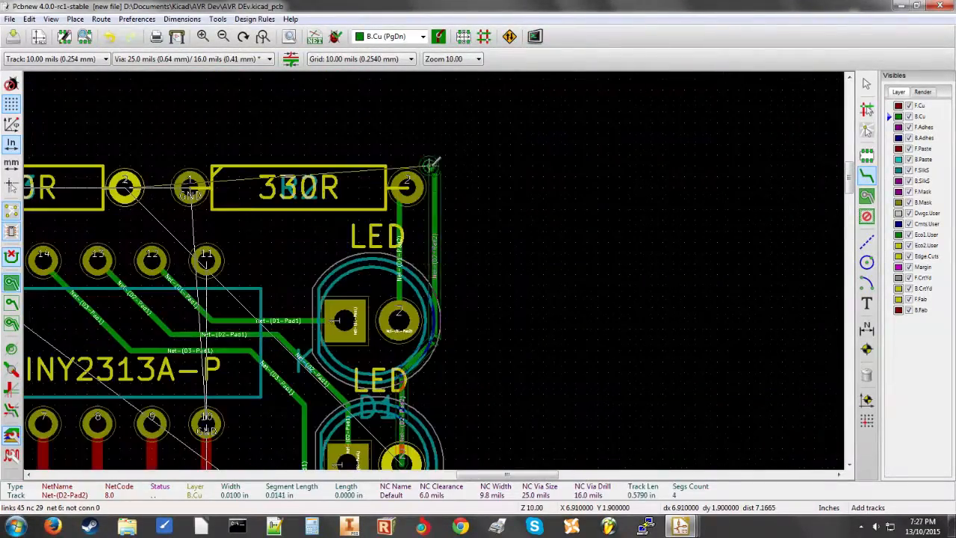
left_click(125, 188)
Step: Move resistor R4 into line with resistors R3 and R2 above IC1
scroll(174, 224, "down", 2)
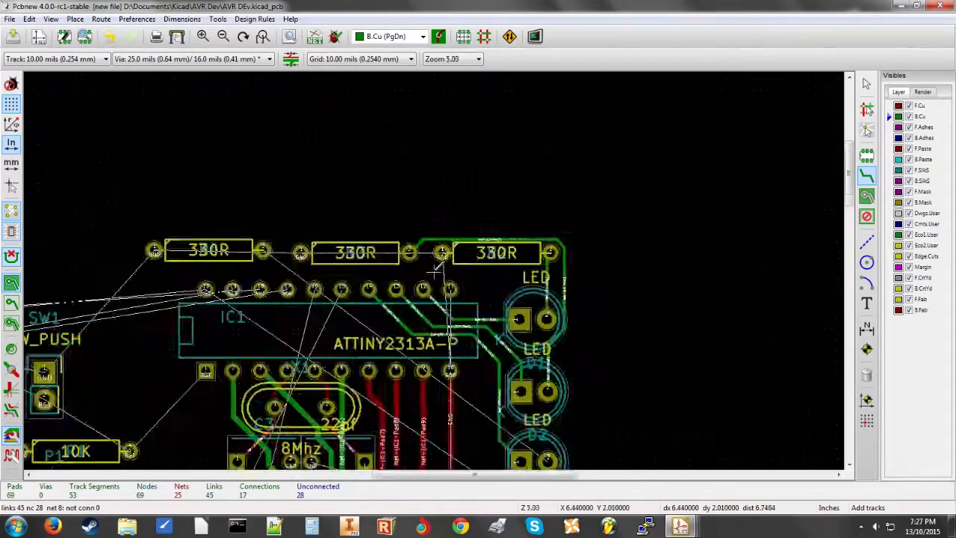
scroll(367, 269, "up", 1)
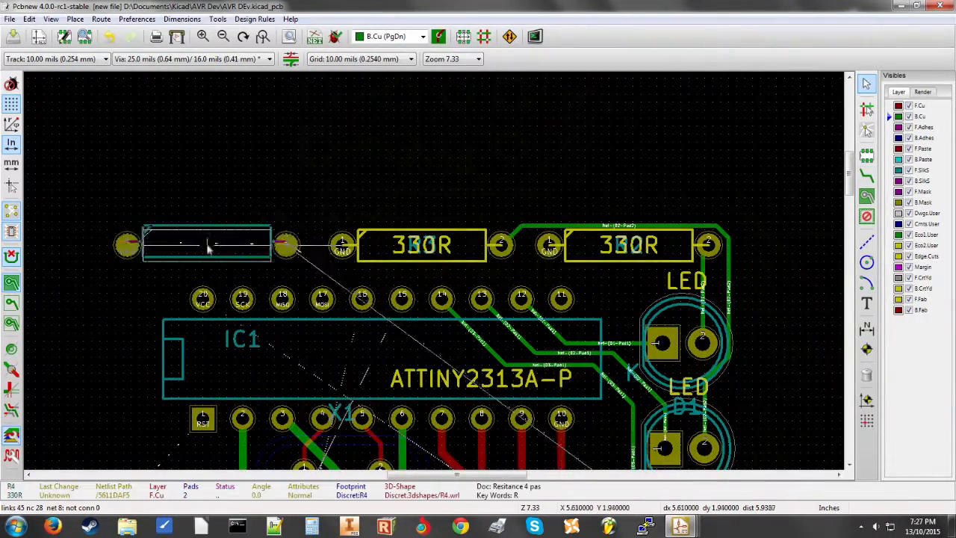
left_click_drag(209, 242, 218, 243)
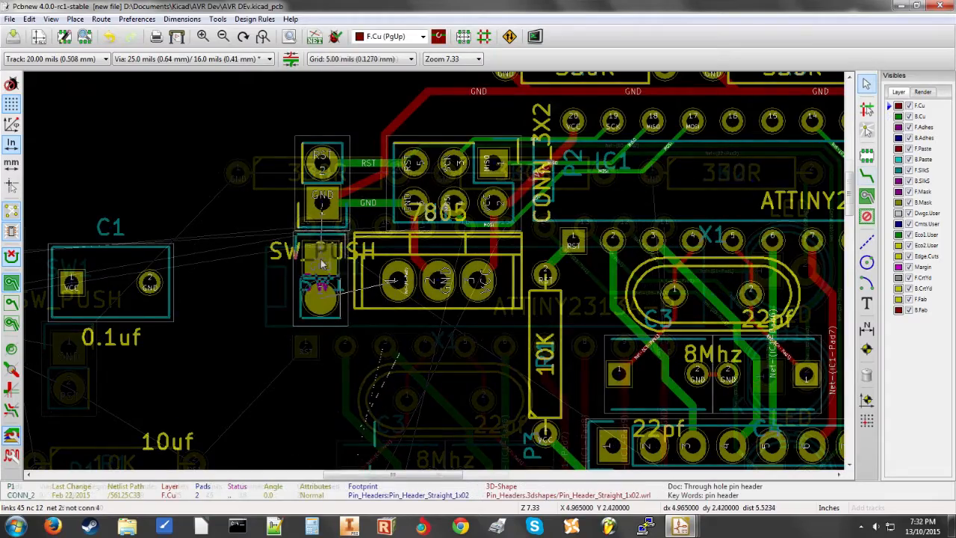
Step: Move capacitor C1, rotate it by 180 degrees and place it just below the 7805 regulator
scroll(322, 265, "up", 1)
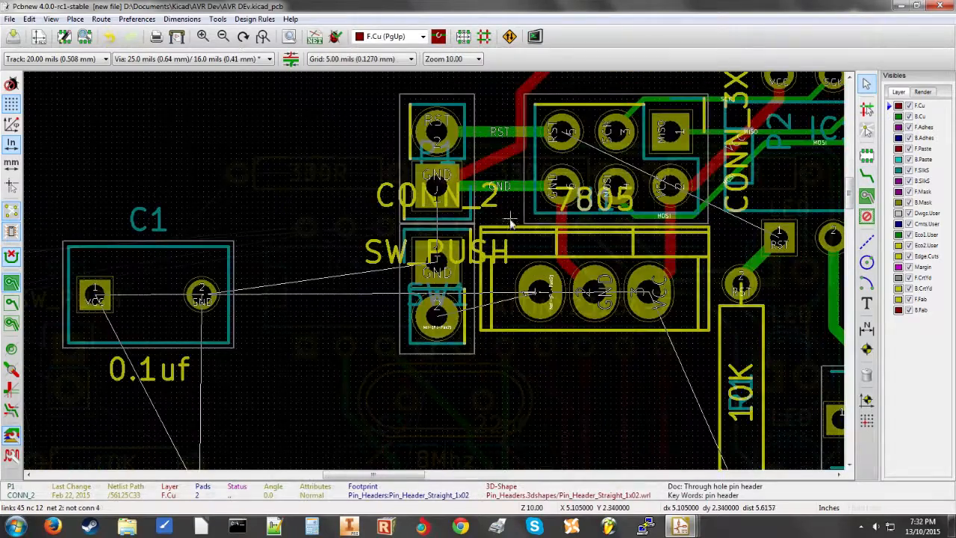
scroll(584, 290, "up", 1)
scroll(435, 283, "down", 4)
key("m")
key("r")
key("r")
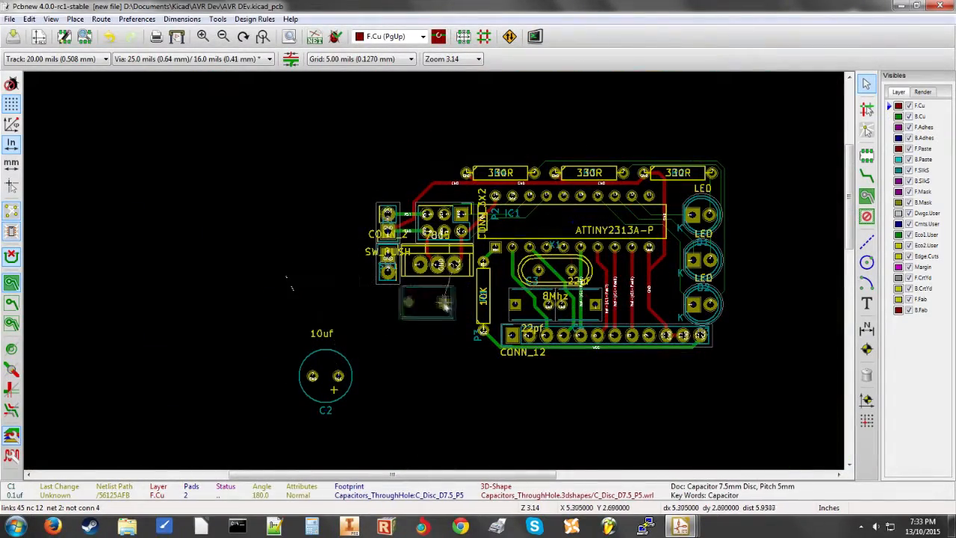
left_click(463, 298)
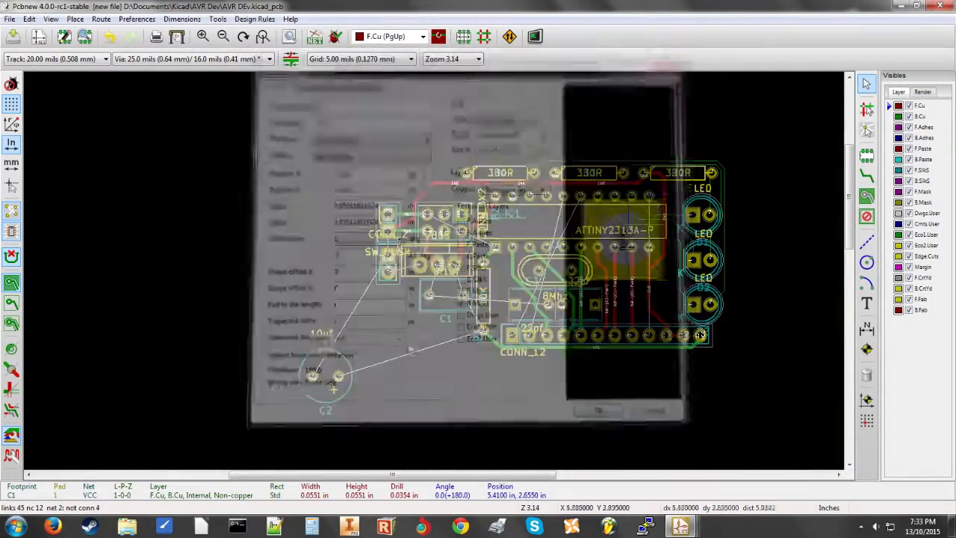
key("m")
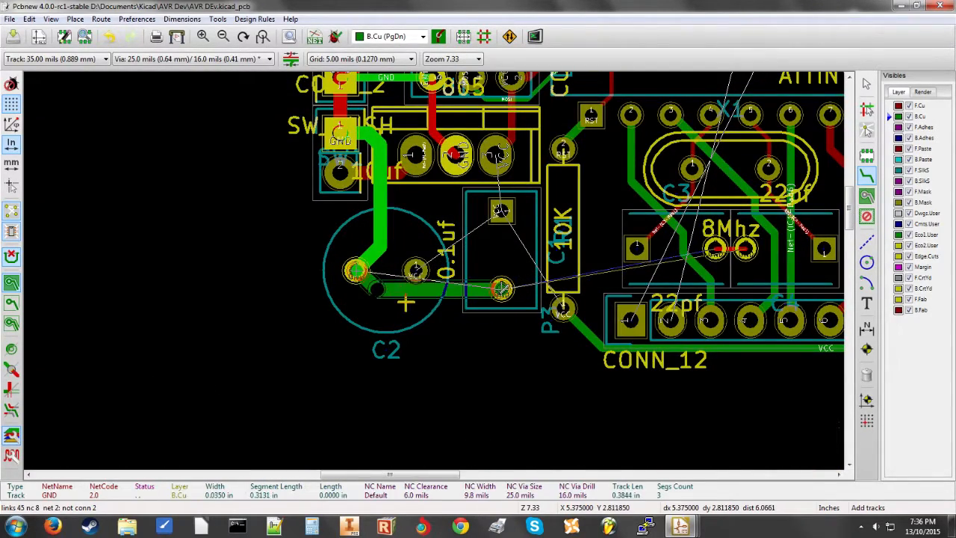
Step: Route a 35 mil GND track on F.Cu between C1 pad 2 and the GND pads of C3 and C4
scroll(502, 287, "up", 1)
key("Page_Up")
left_click(714, 218)
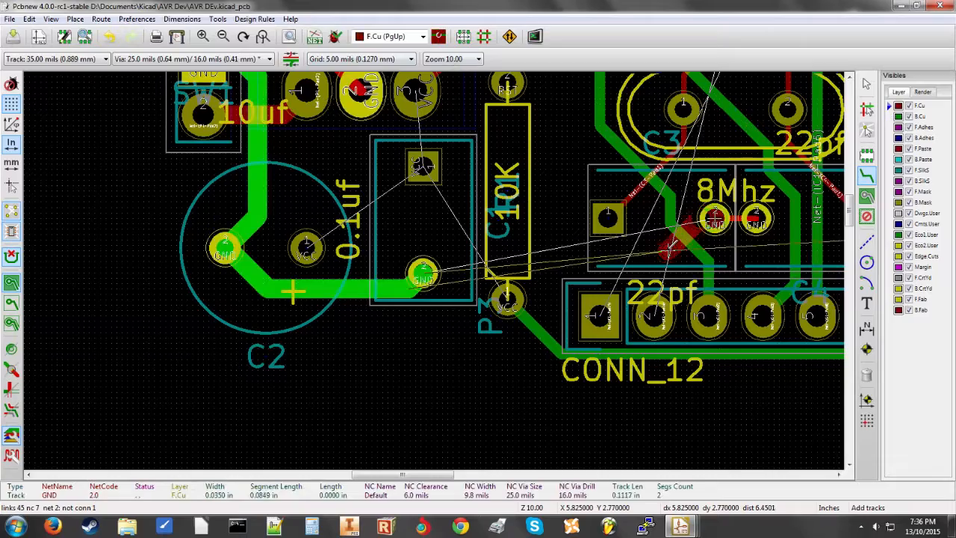
scroll(484, 260, "down", 1)
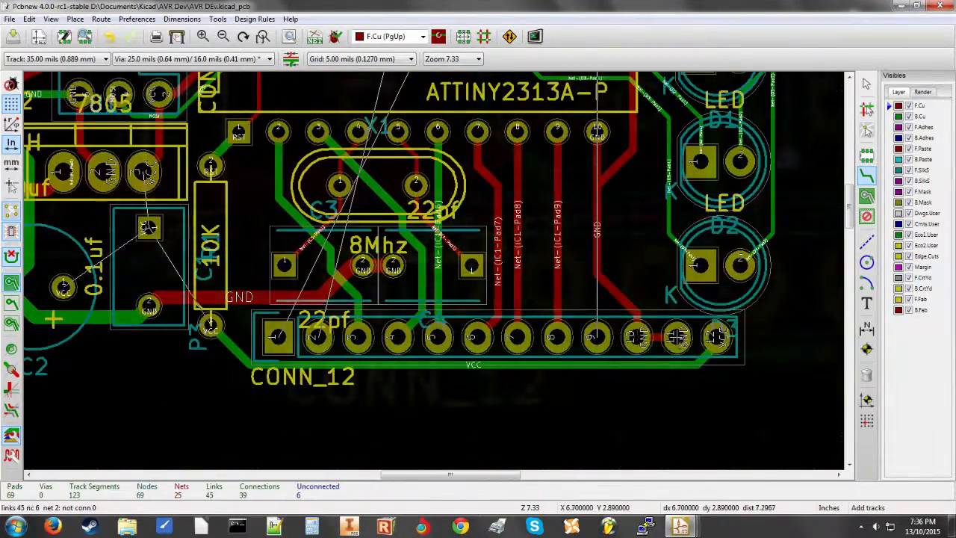
scroll(395, 264, "up", 1)
double_click(439, 261)
scroll(439, 261, "down", 1)
scroll(435, 270, "up", 1)
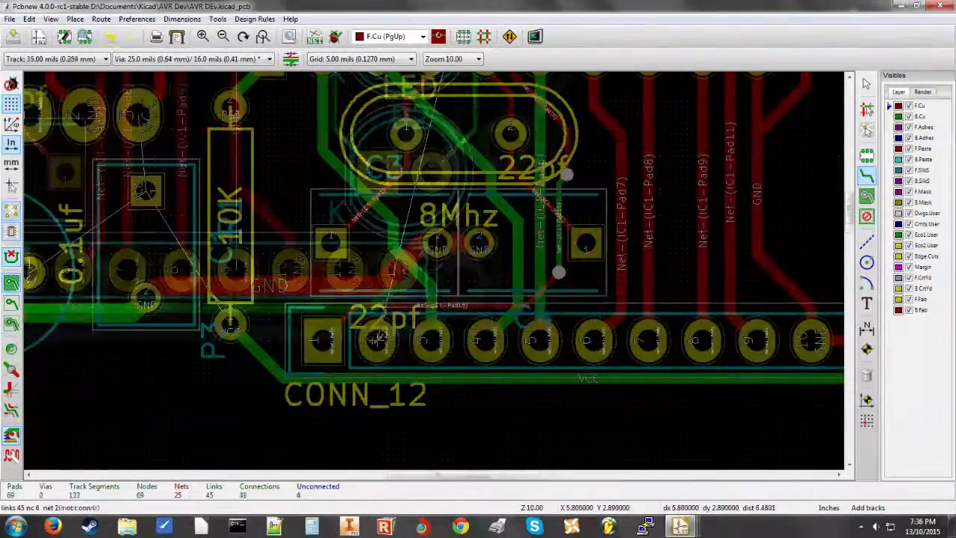
Step: Route a 10 mil track from header P3 pad 2 through F.Cu past pad 1, then on B.Cu up to IC1 pin 16
key("Page_Down")
left_click(377, 340)
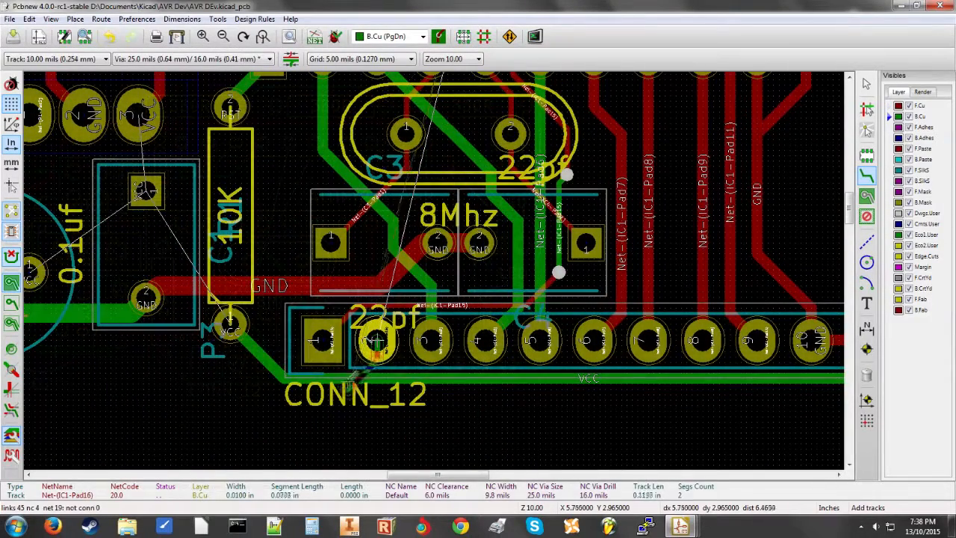
key("Page_Up")
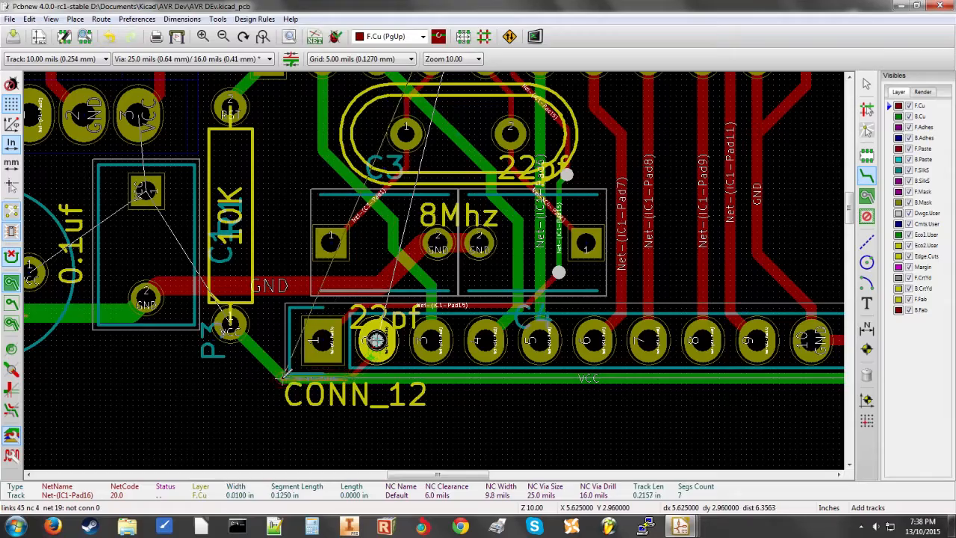
key("Page_Down")
scroll(293, 294, "down", 1)
scroll(552, 153, "up", 1)
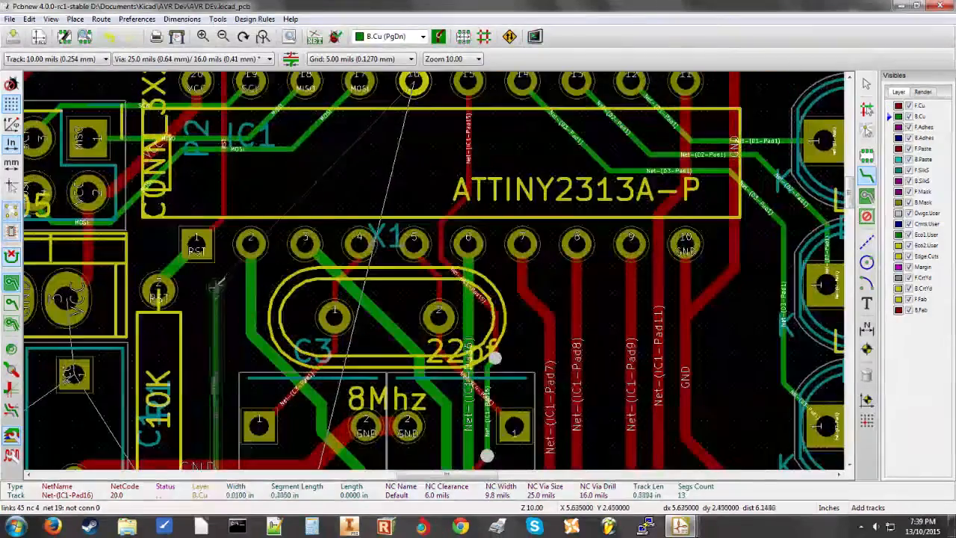
scroll(223, 239, "up", 2)
scroll(439, 236, "up", 1)
left_click(430, 276)
scroll(440, 218, "down", 4)
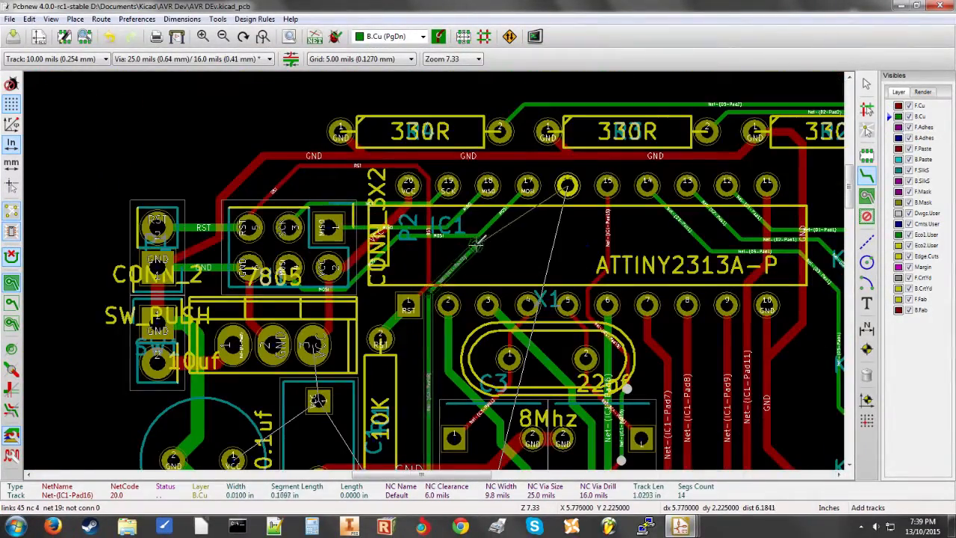
left_click(568, 186)
Step: Route B.Cu VCC tracks as wide as the GND tracks, linking C1 pad 1 with C2 pad 1, the 7805 output and R1's VCC pad
scroll(567, 185, "down", 1)
scroll(249, 374, "up", 2)
left_click(56, 59)
left_click(55, 109)
left_click(390, 283)
left_click(508, 202)
left_click(508, 202)
left_click(501, 126)
left_click(592, 335)
left_click(508, 203)
scroll(747, 218, "down", 3)
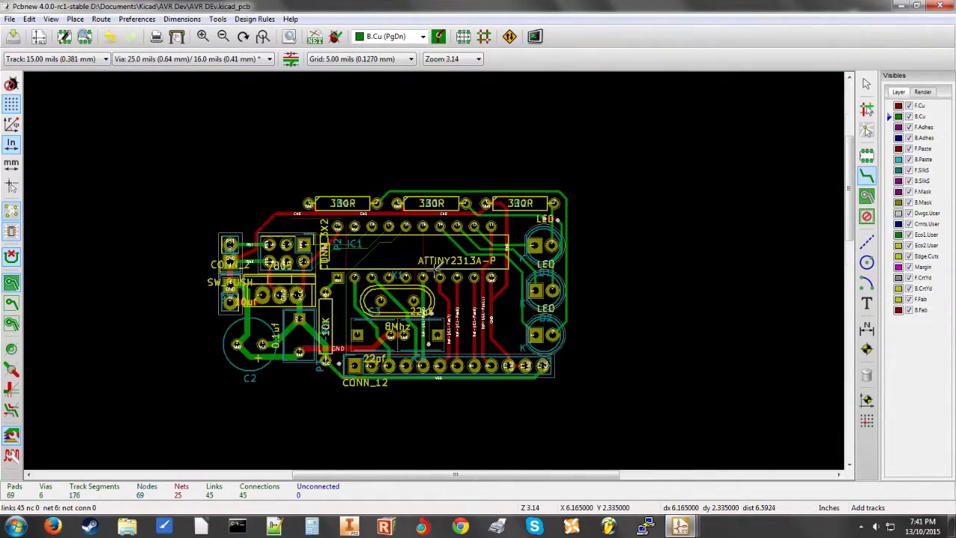
Step: Draw the board outline's top edge as a graphic line on Edge.Cuts from X 6.965, Y 1.845 in to about X 4.86 in
scroll(437, 267, "up", 1)
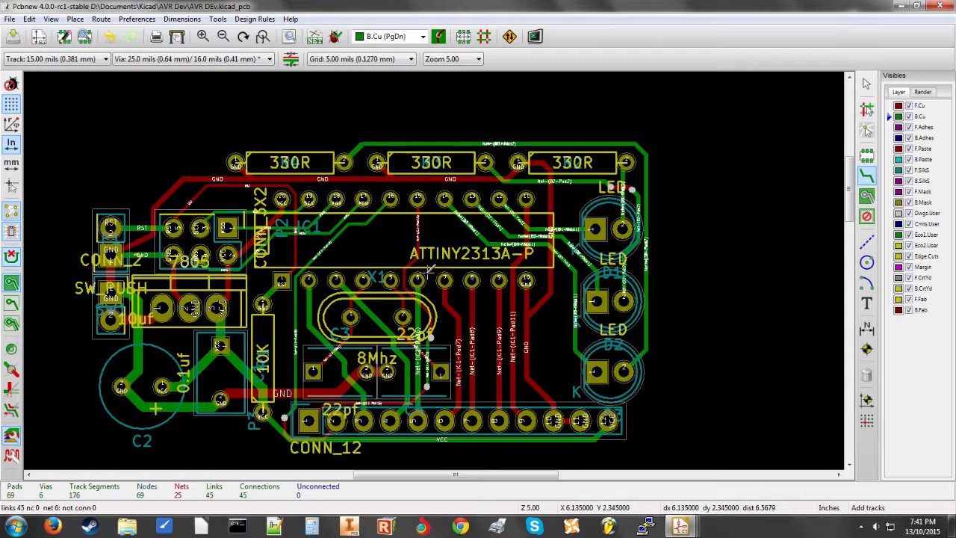
scroll(429, 269, "down", 1)
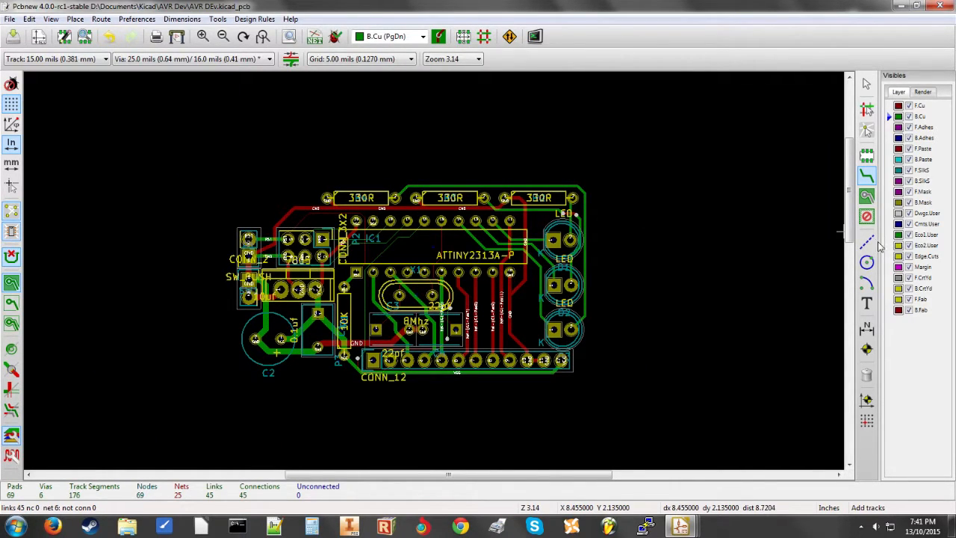
left_click(868, 243)
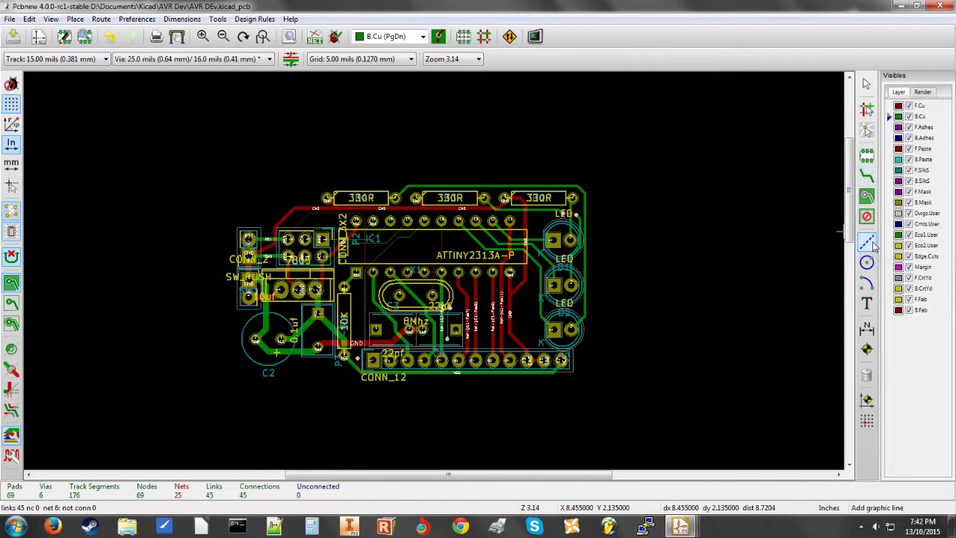
left_click(424, 36)
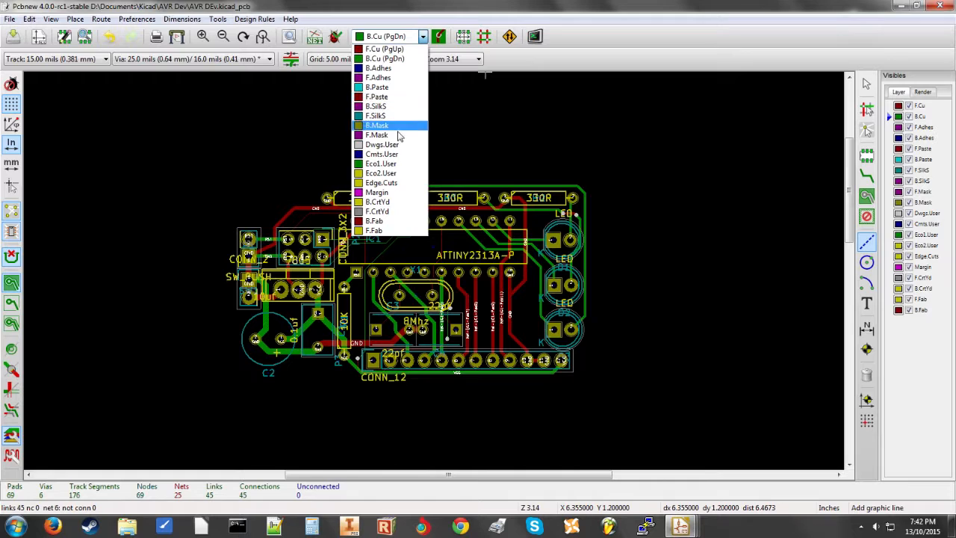
left_click(398, 183)
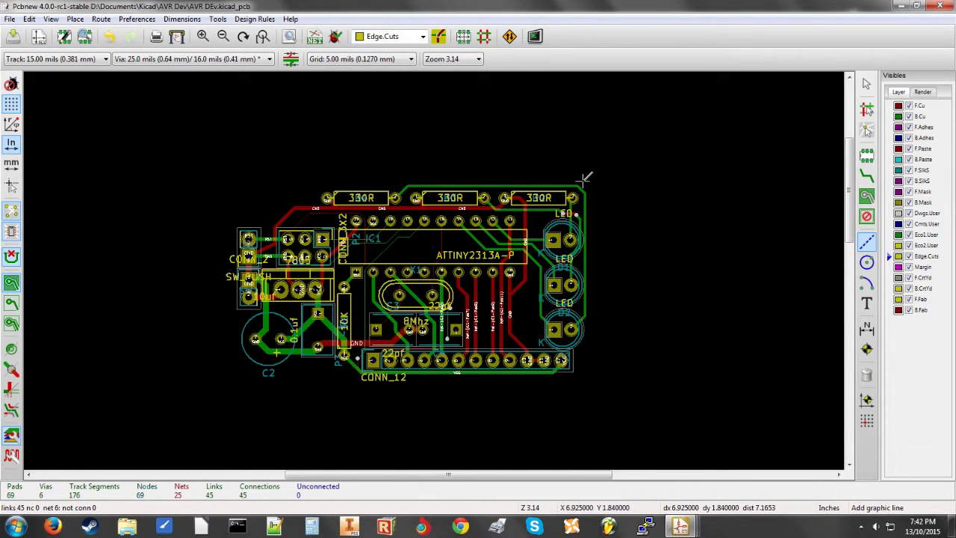
scroll(586, 178, "up", 6)
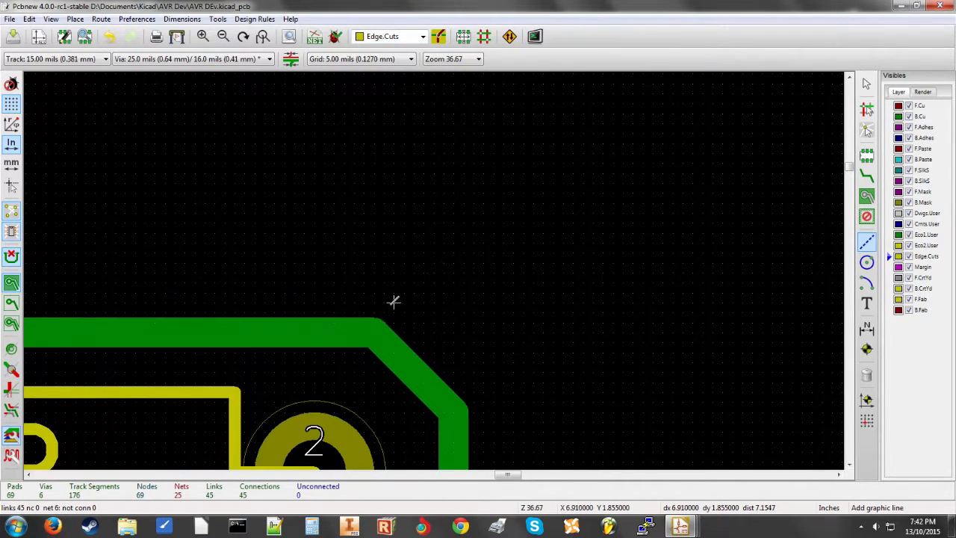
left_click(503, 281)
scroll(238, 270, "down", 8)
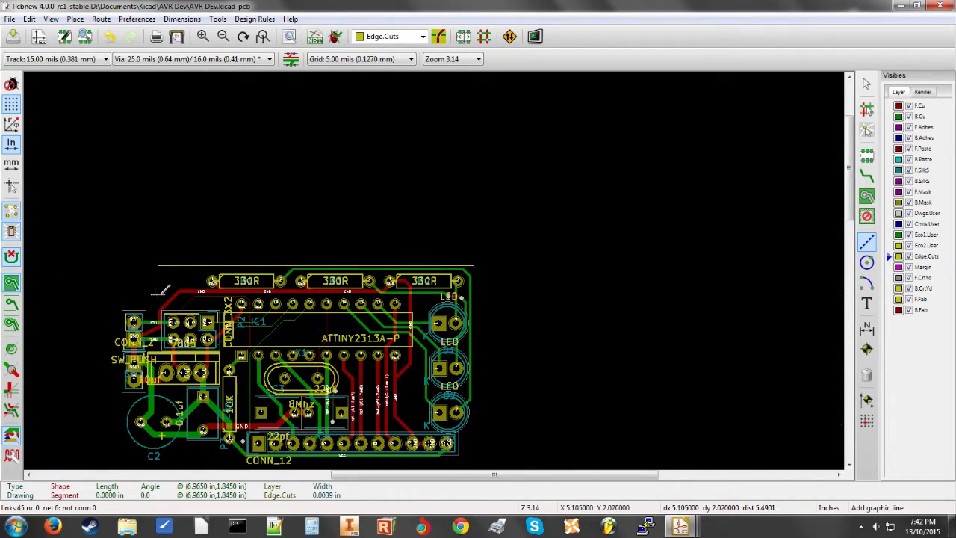
scroll(142, 267, "down", 2)
scroll(438, 267, "up", 5)
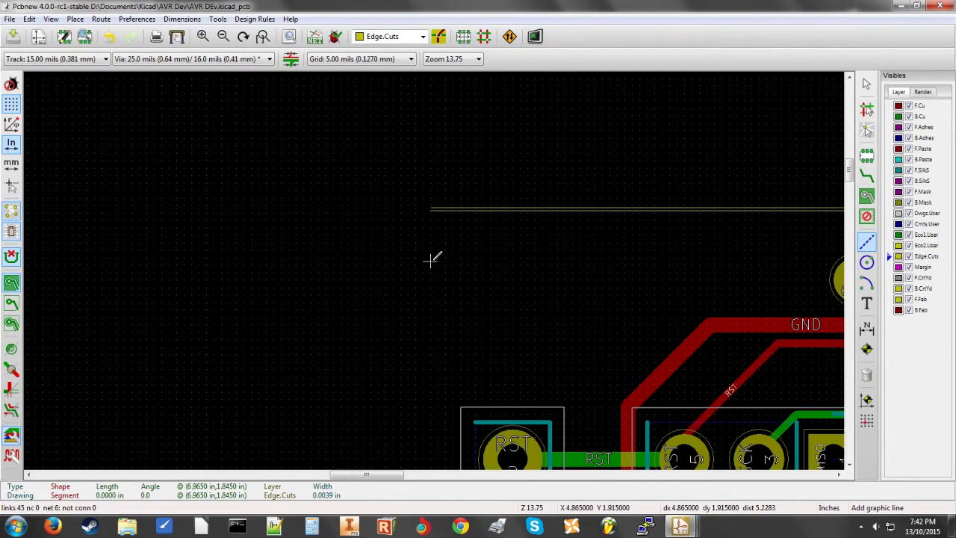
Step: Continue the Edge.Cuts outline down the board's left side at X 4.860 in to Y 3.035 in, below C2
scroll(435, 262, "down", 2)
scroll(436, 265, "up", 1)
scroll(435, 268, "down", 1)
scroll(436, 266, "up", 2)
scroll(437, 267, "down", 1)
middle_click_drag(536, 411, 444, 166)
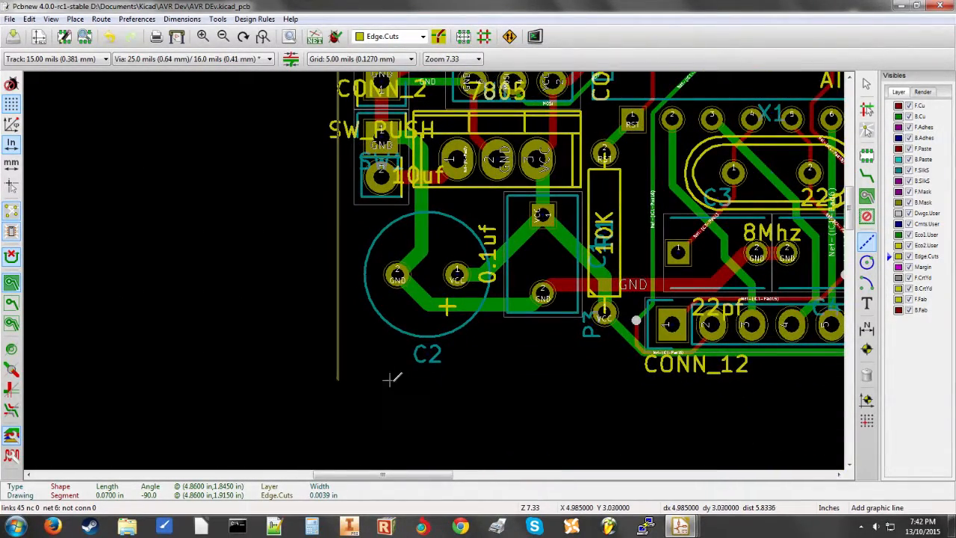
left_click(516, 381)
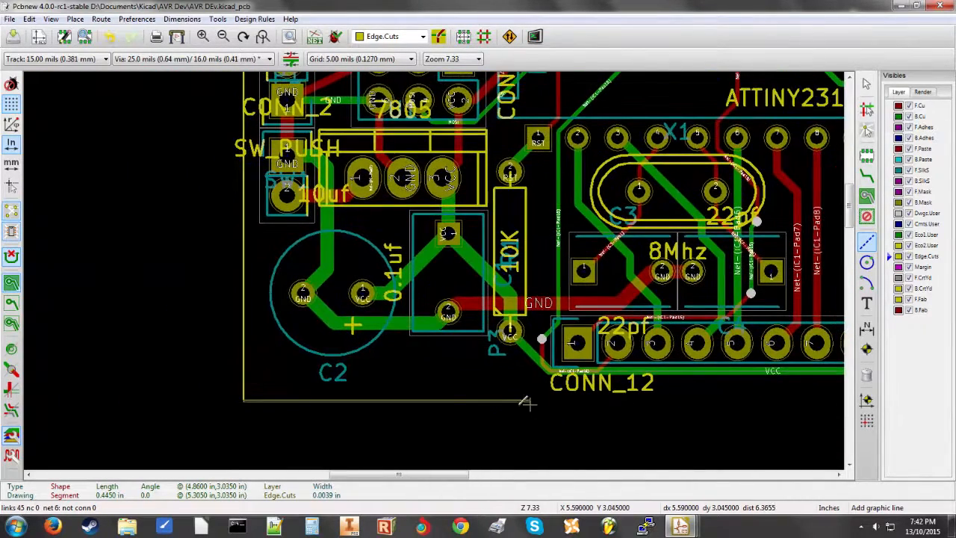
Step: Draw the outline's bottom edge to X 6.970 in, then the right edge upward to close it at the top edge's starting corner
middle_click_drag(765, 404, 159, 433)
left_click(479, 307)
middle_click_drag(493, 180, 434, 285)
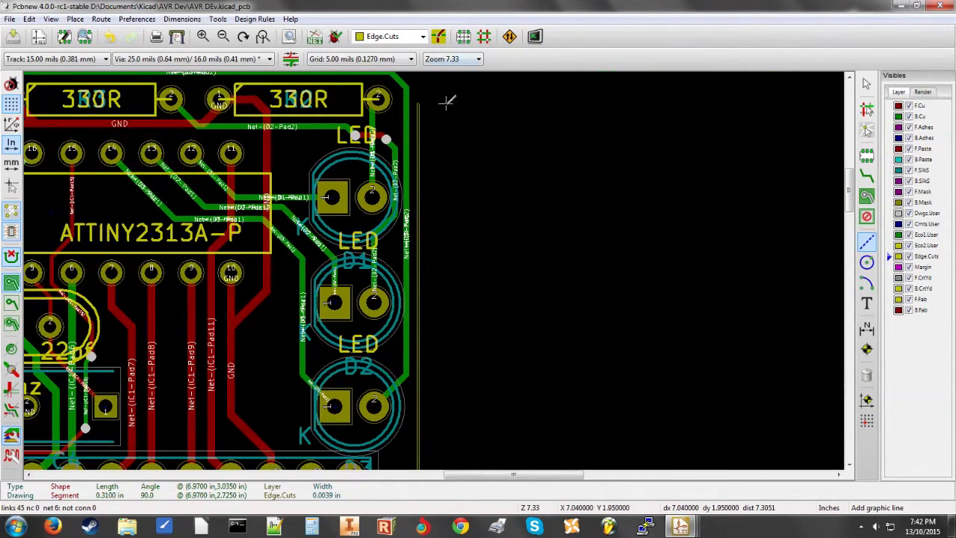
middle_click_drag(447, 96, 448, 220)
scroll(437, 266, "up", 3)
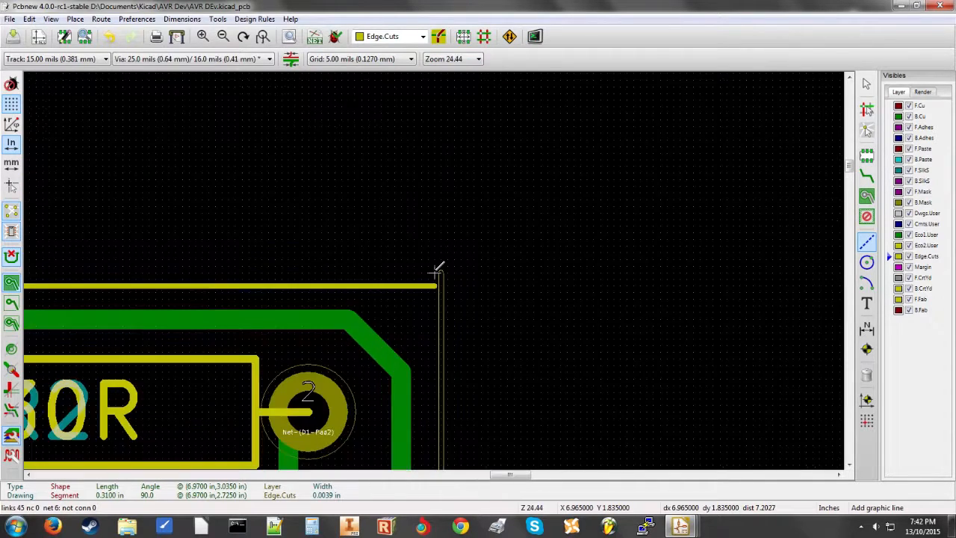
scroll(438, 269, "up", 1)
double_click(439, 285)
scroll(439, 269, "down", 4)
scroll(438, 269, "down", 5)
scroll(429, 273, "up", 3)
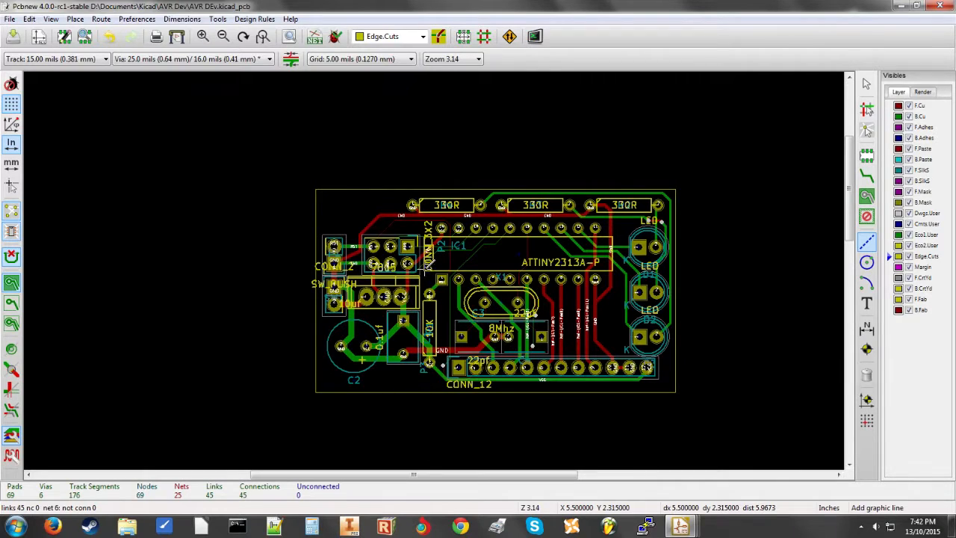
Step: Inspect the board in the 3D viewer by zooming and rotating it, then close the viewer
left_click(51, 19)
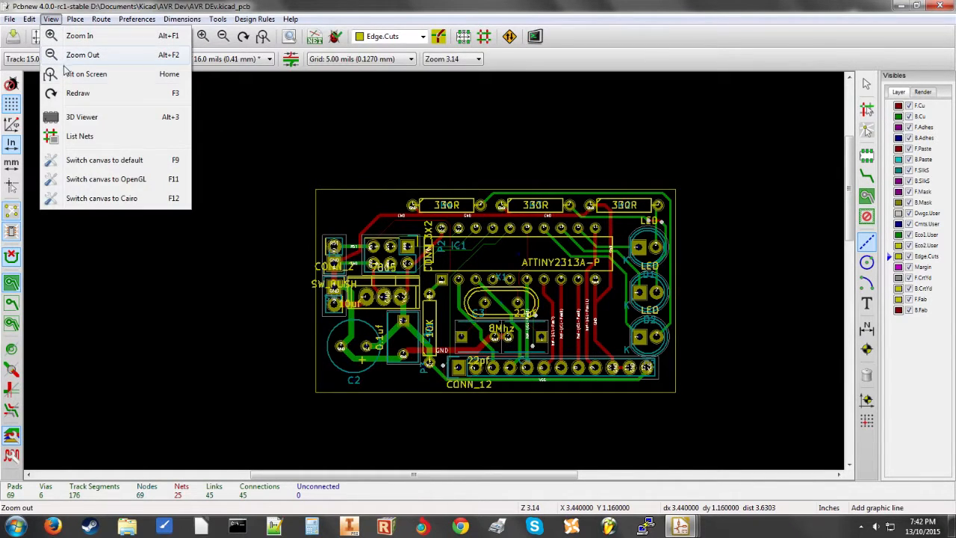
left_click(81, 117)
scroll(220, 151, "up", 5)
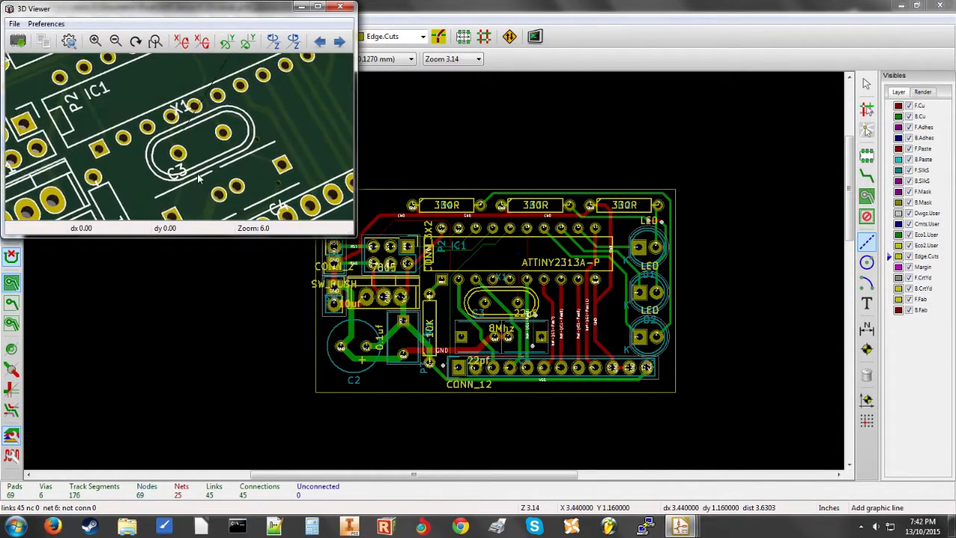
scroll(199, 179, "down", 6)
left_click_drag(192, 156, 220, 94)
scroll(180, 140, "up", 3)
left_click_drag(178, 133, 266, 139)
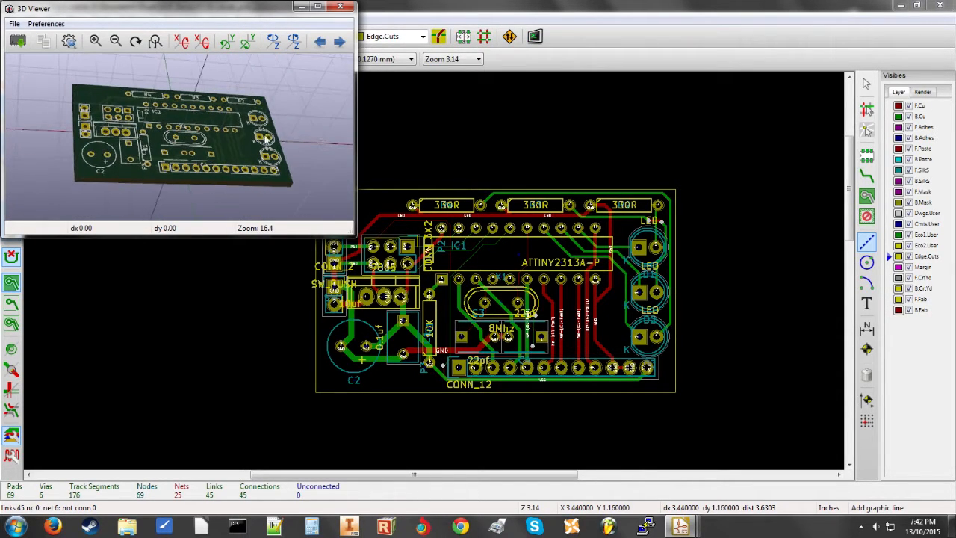
left_click(344, 6)
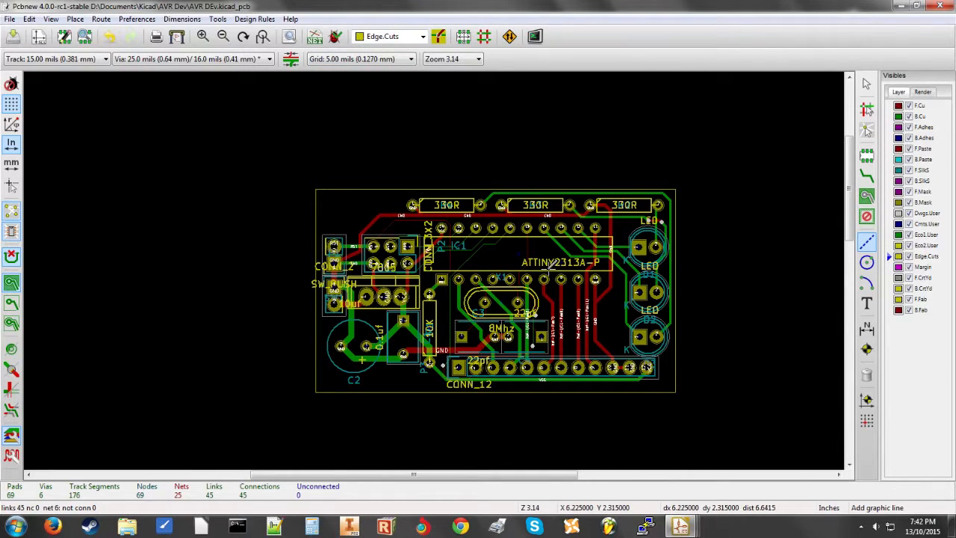